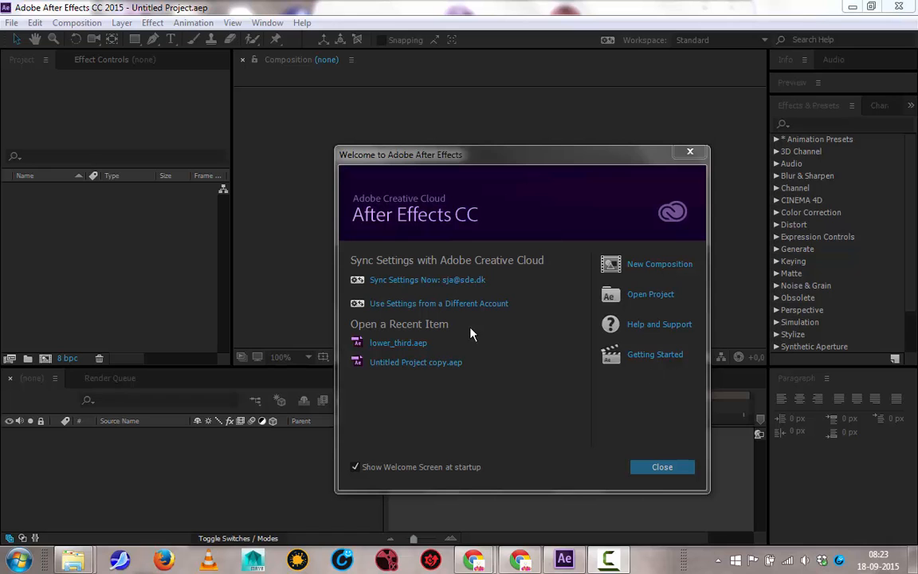
Step: Browse to potter > (Footage) > Texture Assets and open Clouds_02.jpg in the image viewer
mouse_move(72, 560)
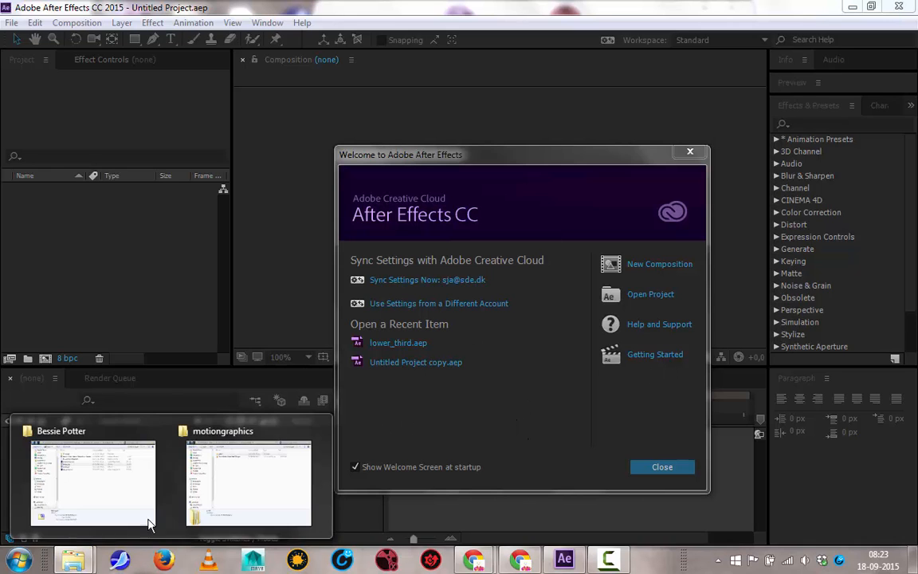
click(236, 492)
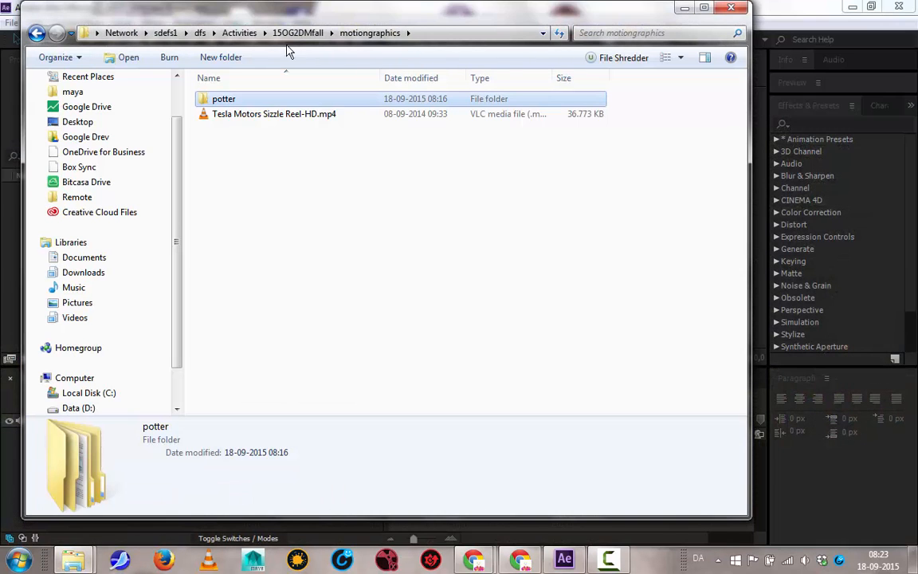
double_click(223, 103)
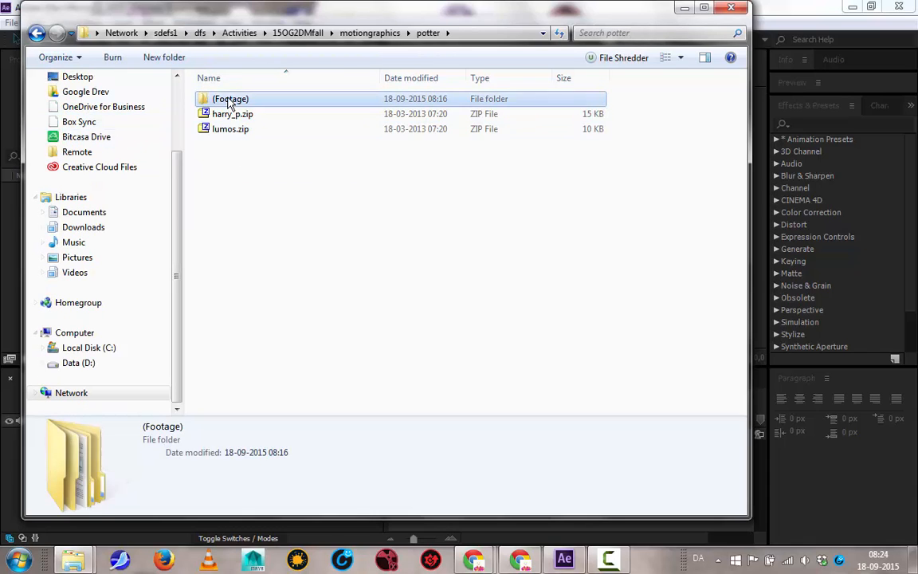
double_click(239, 98)
click(248, 102)
double_click(249, 102)
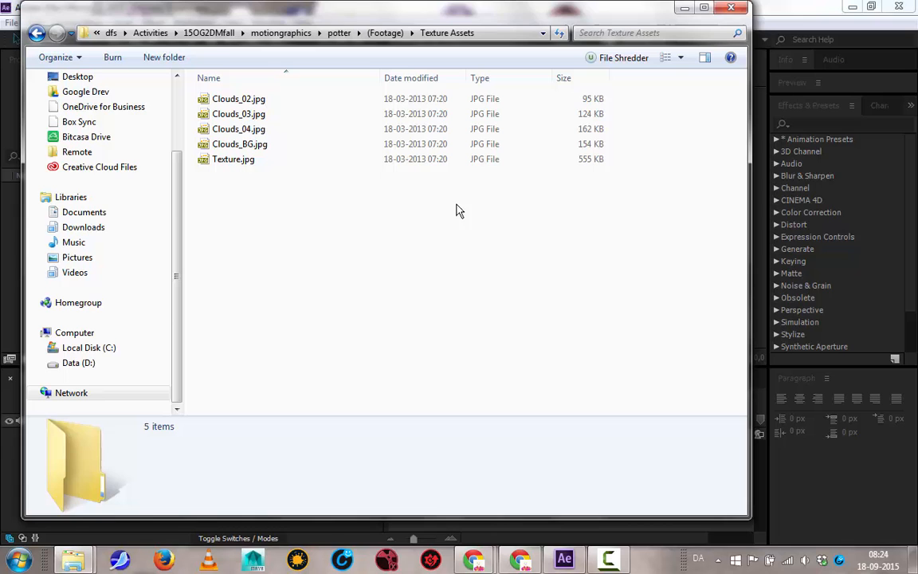
double_click(240, 99)
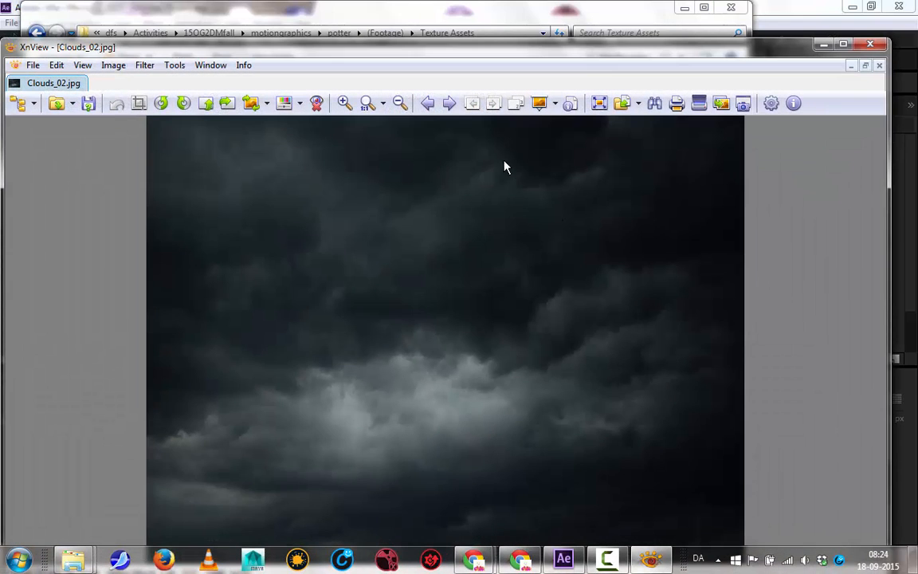
Step: Step through the remaining four texture images in XnView, then close the viewer
click(447, 105)
click(447, 104)
click(447, 104)
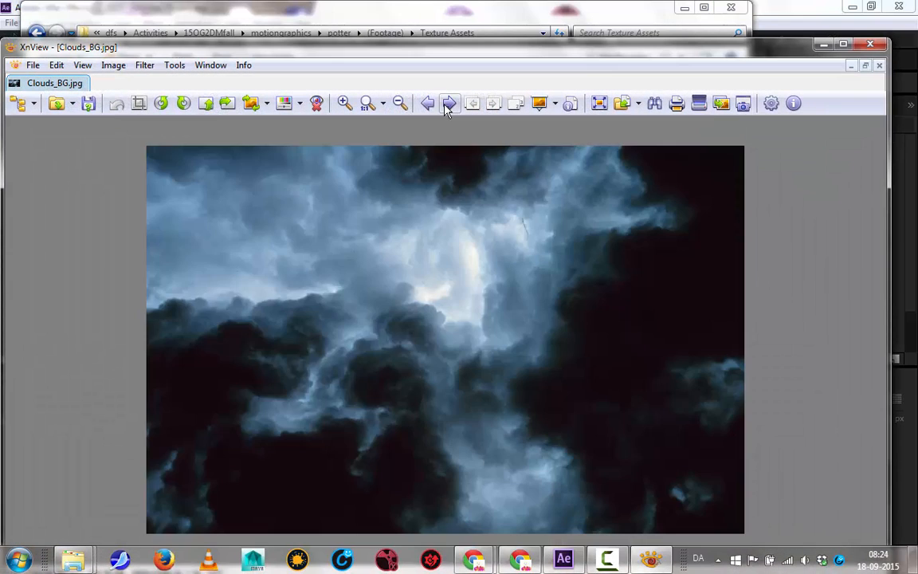
click(447, 105)
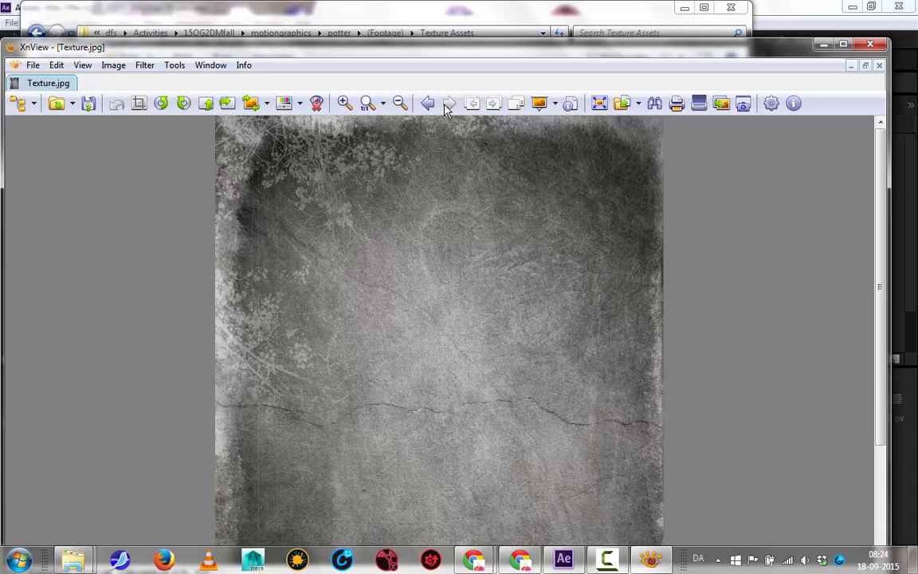
click(870, 45)
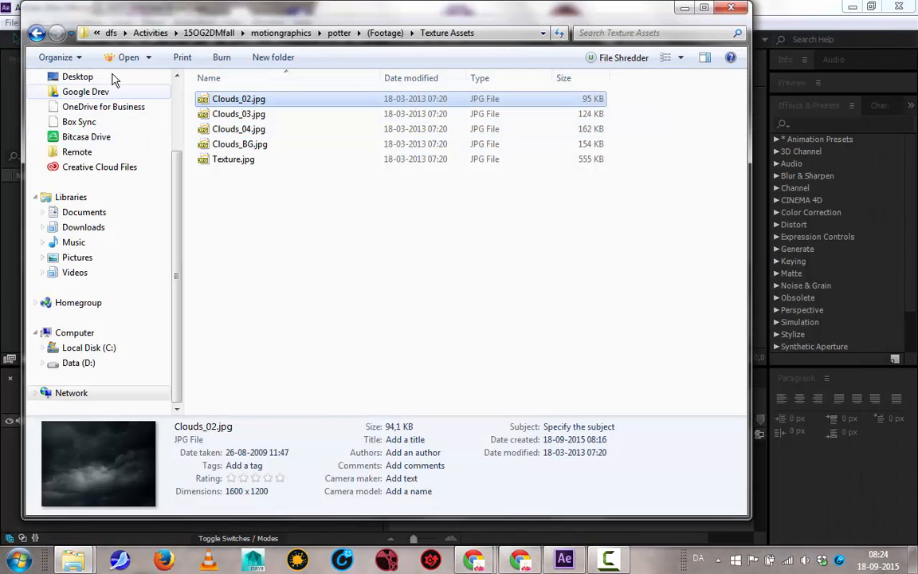
Step: Open harry_p.zip and install the Harry P font, replacing the existing copy
click(339, 33)
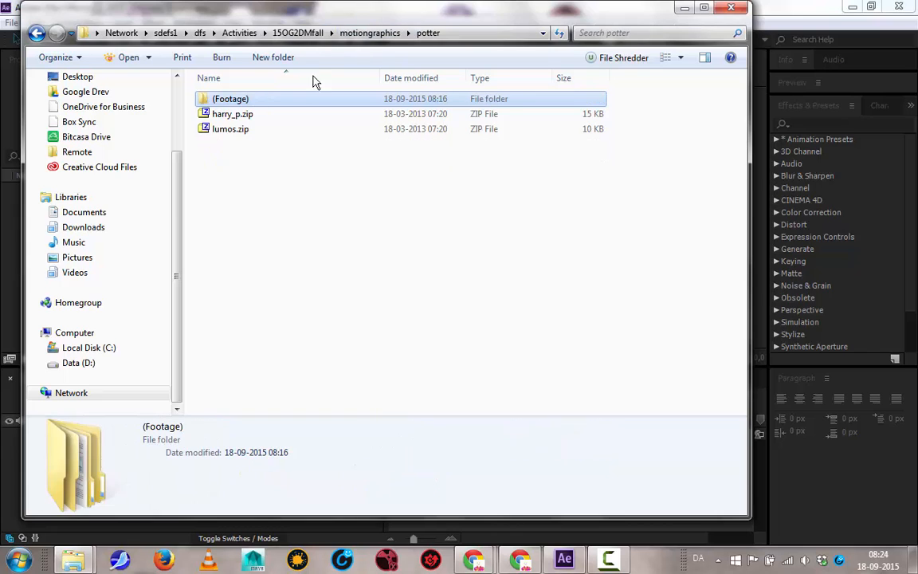
double_click(231, 115)
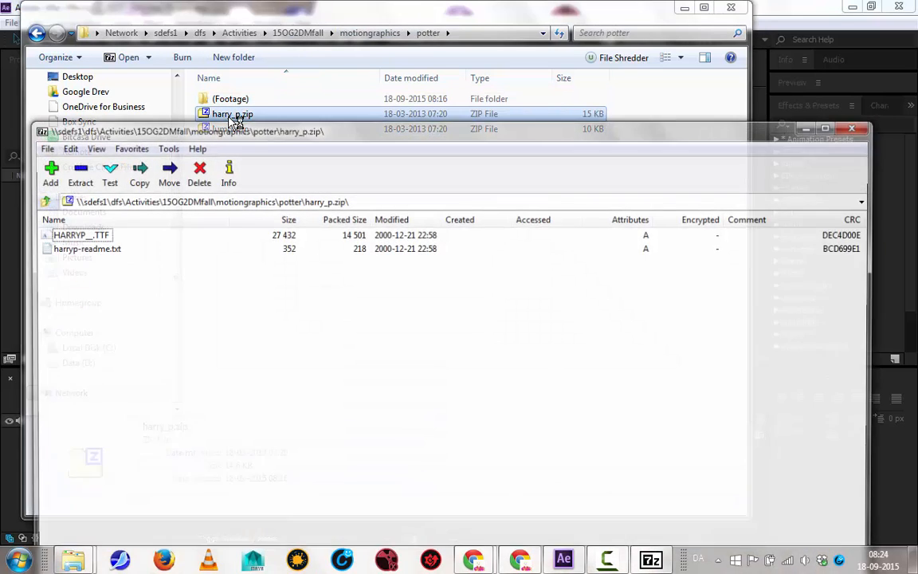
double_click(54, 236)
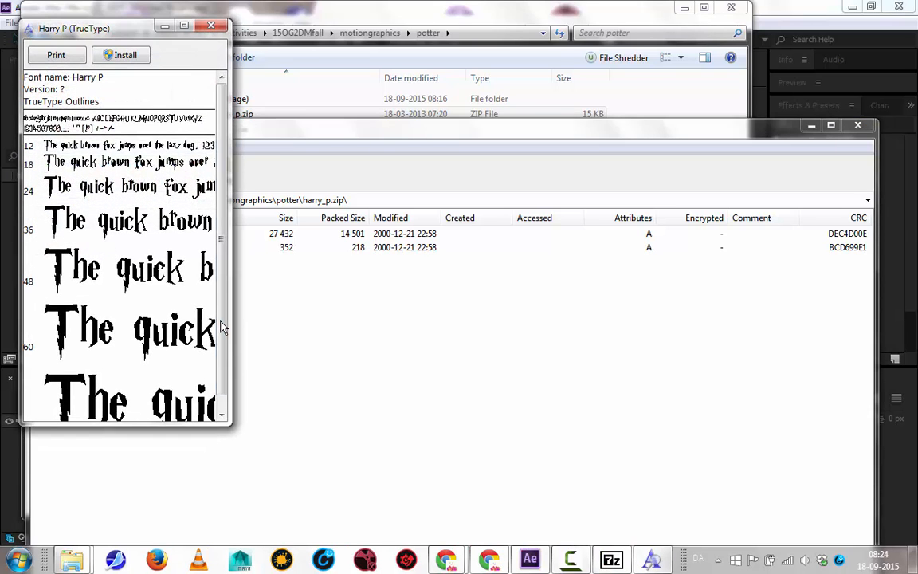
drag(231, 326, 891, 327)
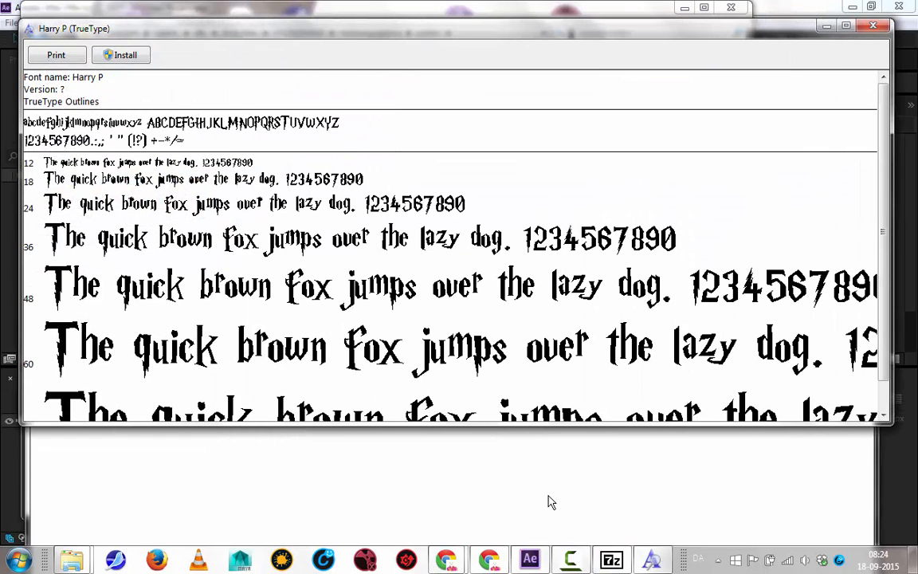
click(111, 55)
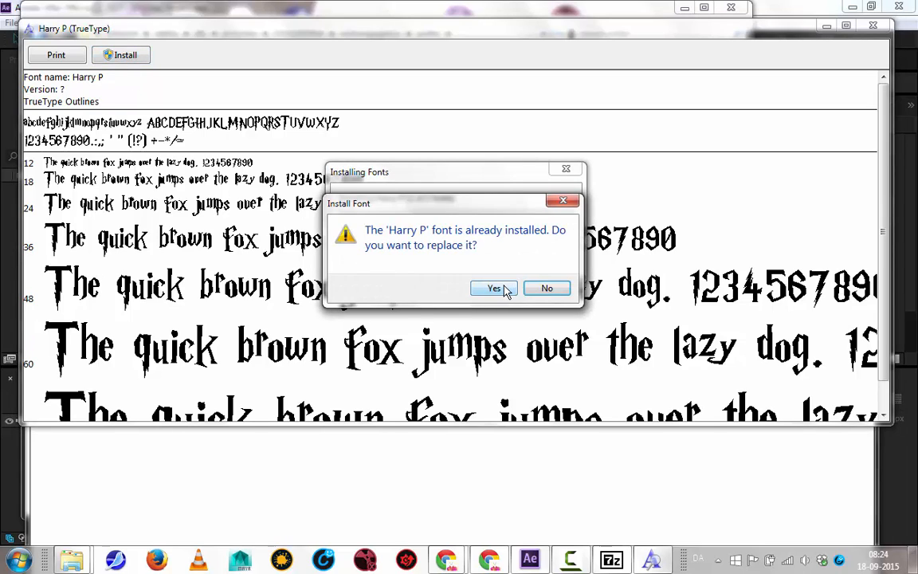
click(547, 288)
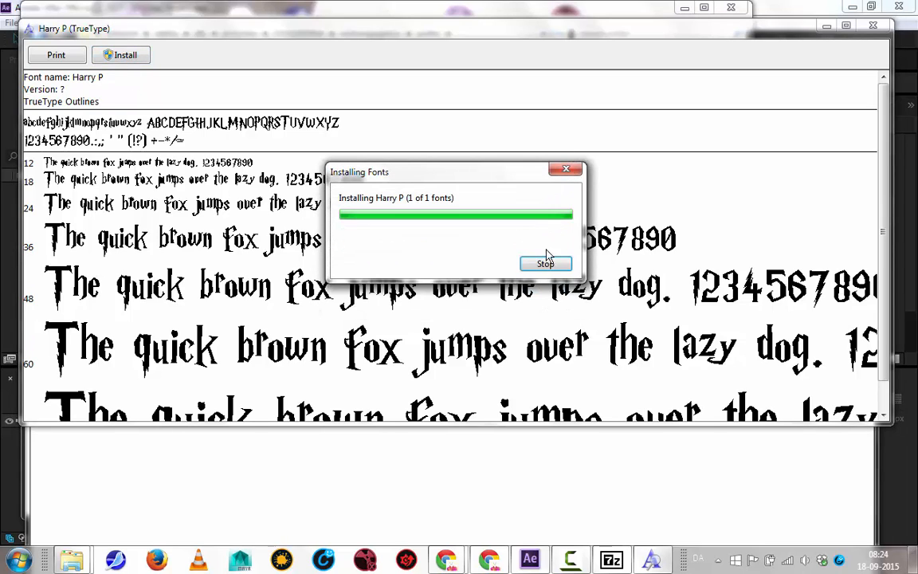
Step: Close the font preview, 7-Zip archive and folder windows to reveal After Effects
click(875, 28)
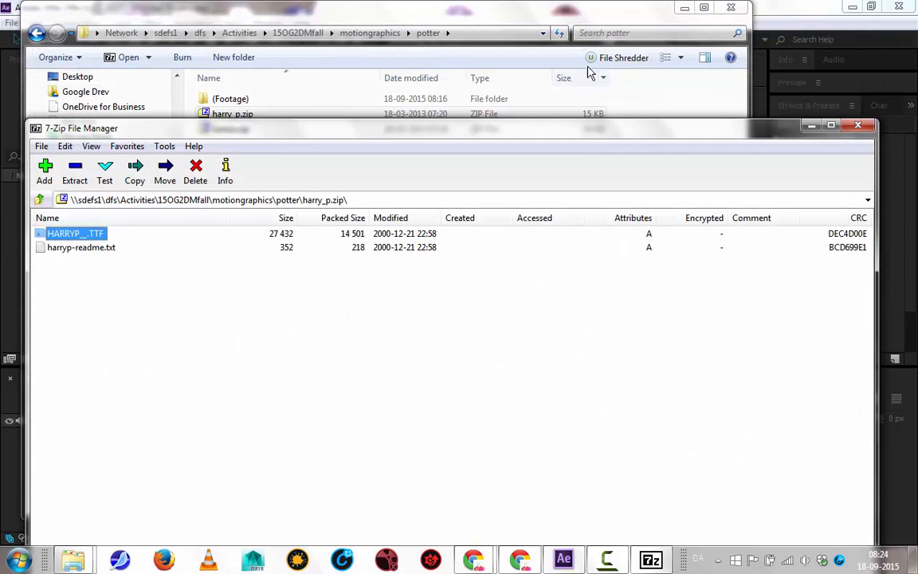
click(858, 129)
click(685, 8)
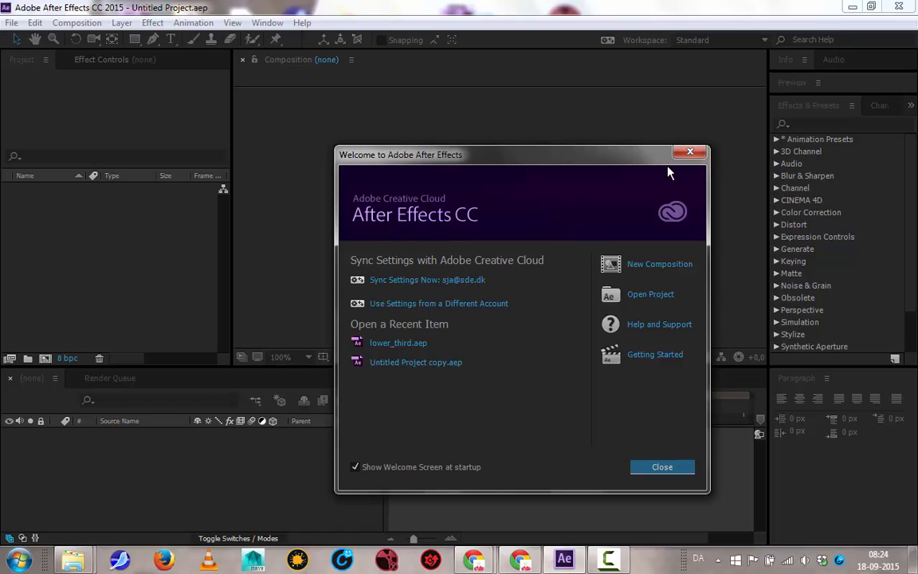
Step: Open test_potter.aep from the Bessie Potter folder and dismiss the After Effects Welcome screen
mouse_move(70, 564)
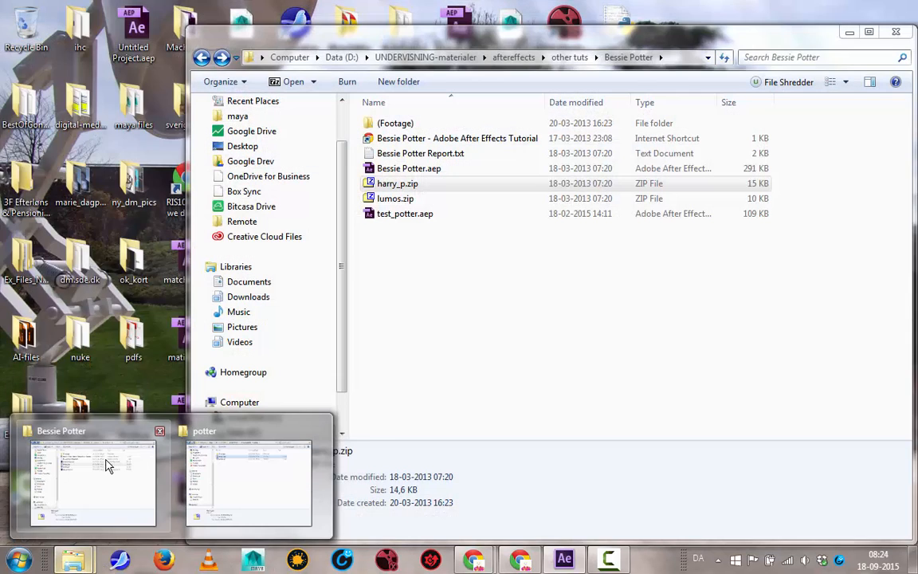
click(99, 467)
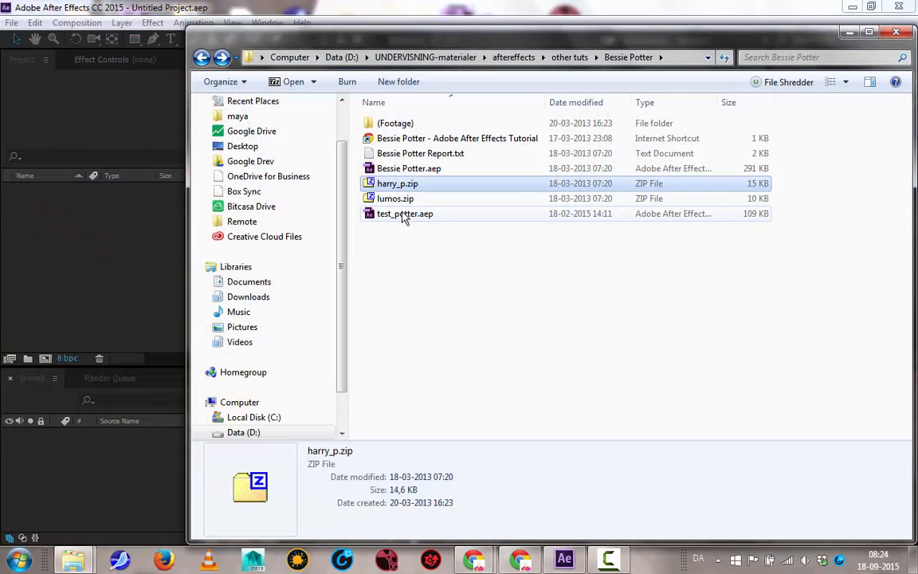
double_click(405, 213)
click(662, 465)
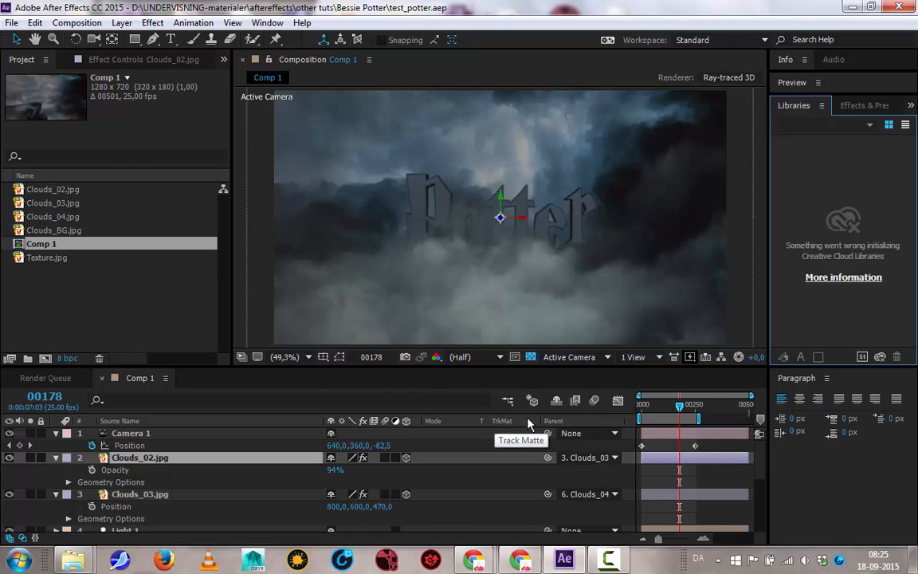
right_click(494, 421)
mouse_move(526, 465)
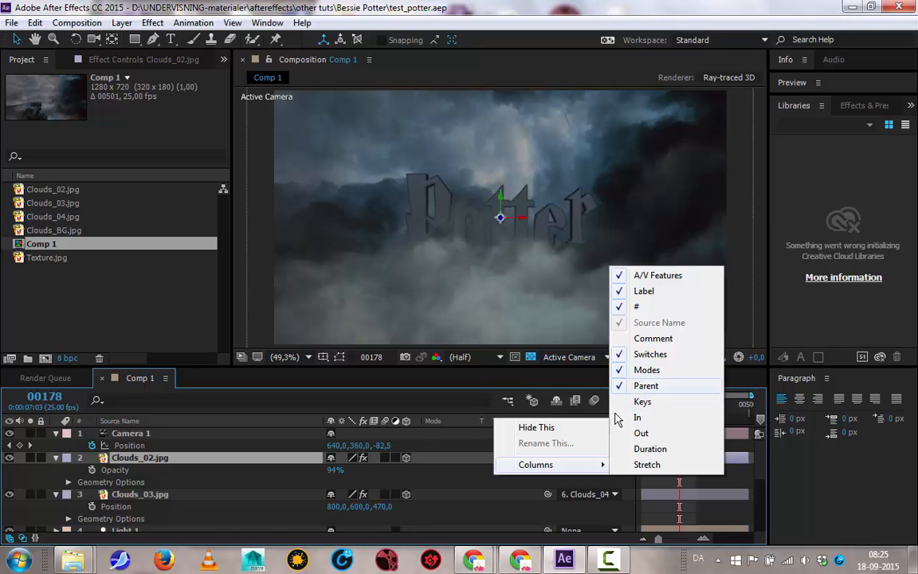
click(427, 394)
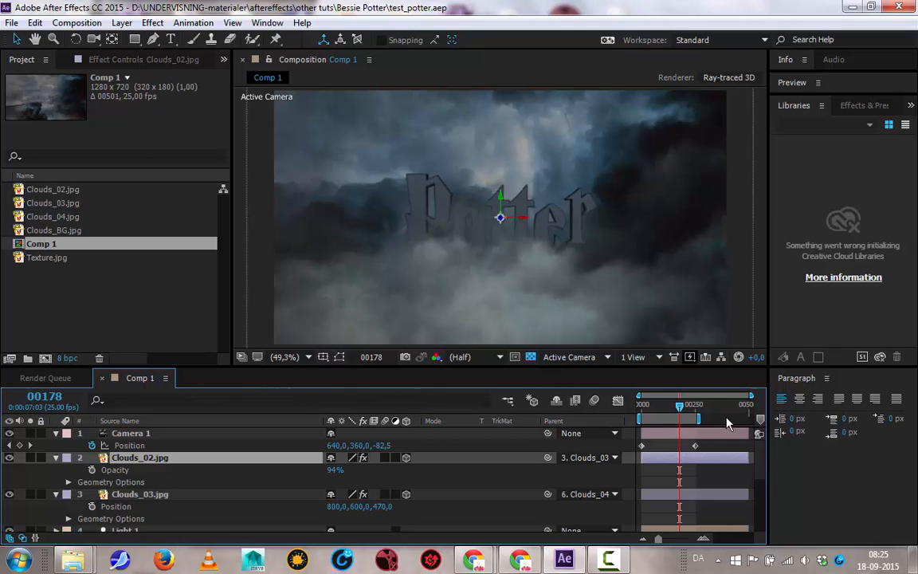
click(640, 413)
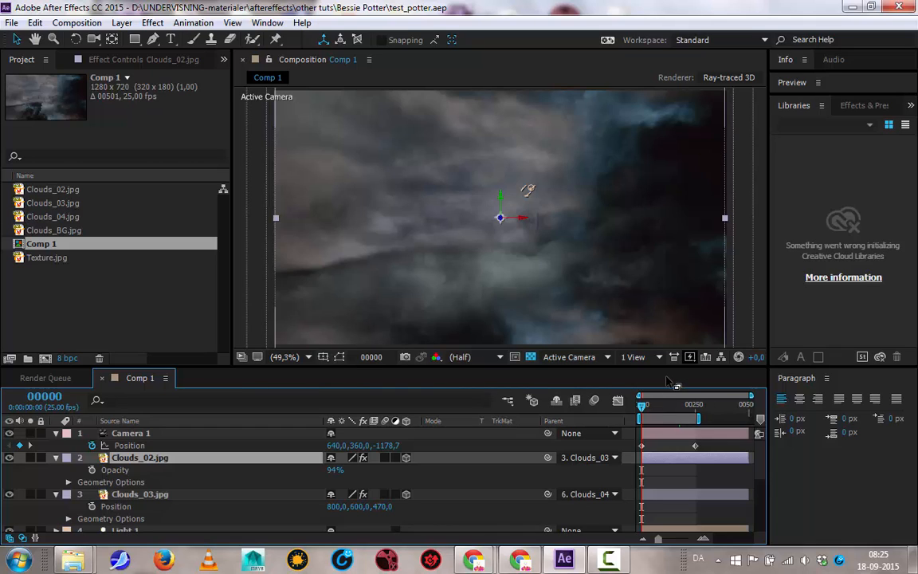
key(space)
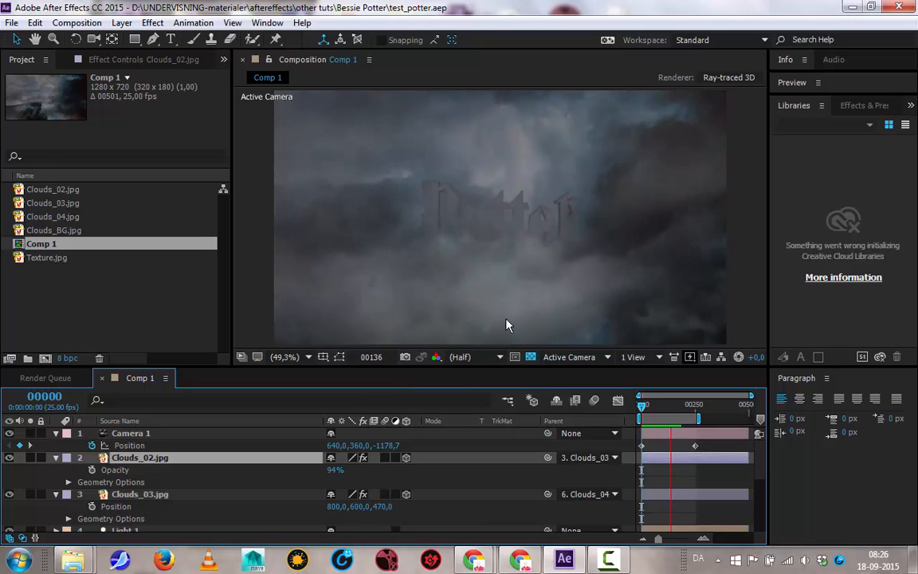
key(space)
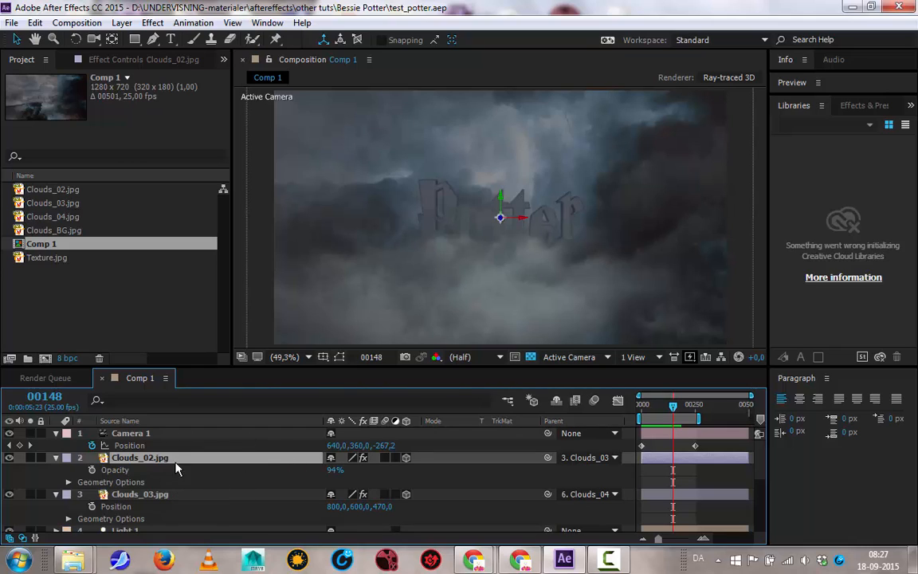
Step: Select the Potter layer and scrub the camera move from frame 47 in top and camera views
drag(198, 350, 197, 248)
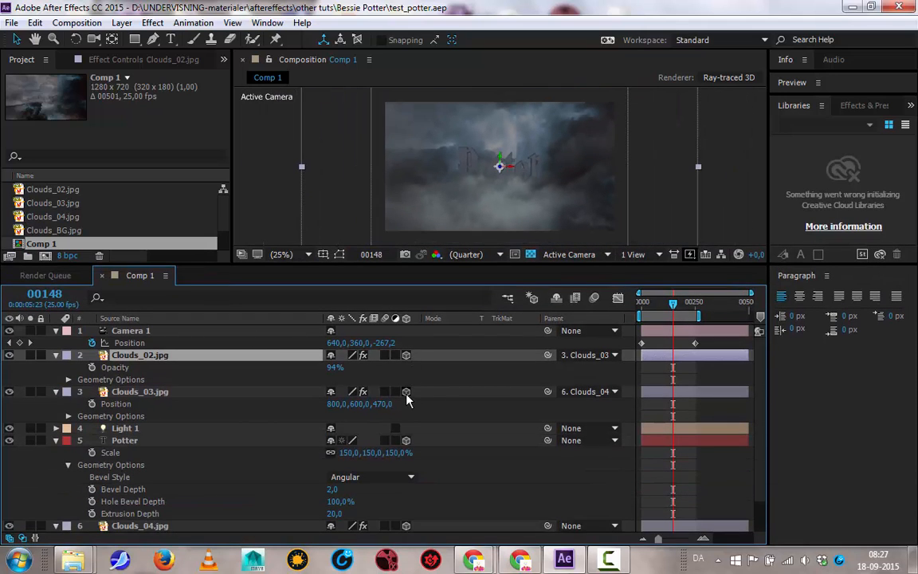
click(405, 440)
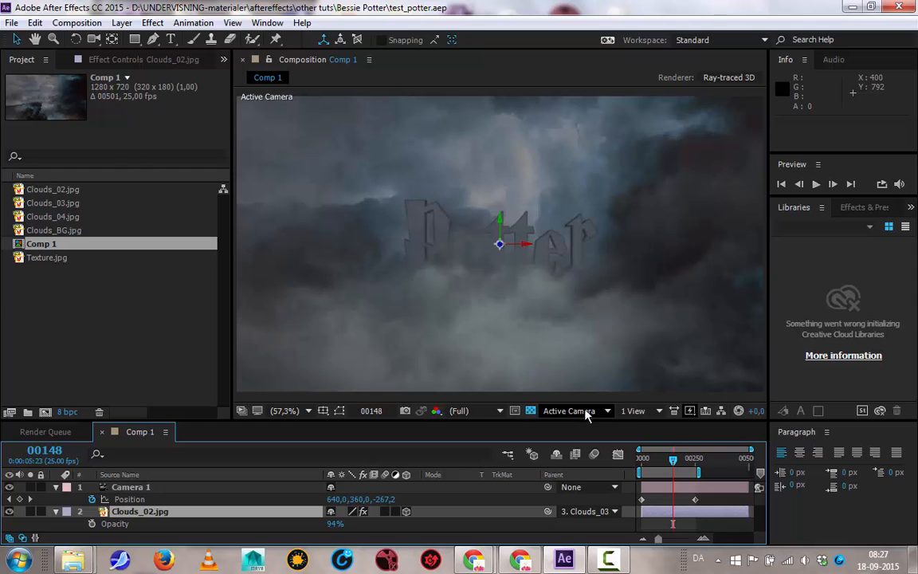
click(636, 410)
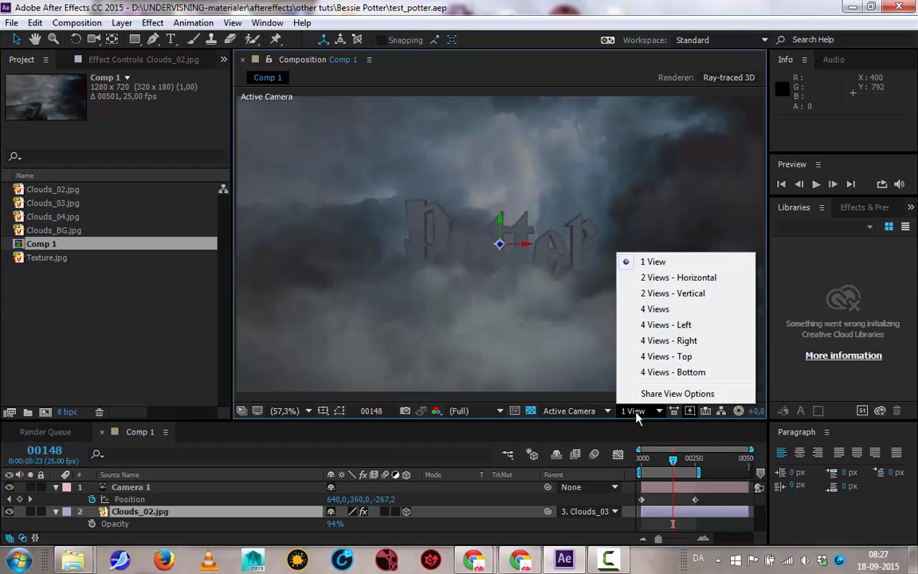
click(653, 279)
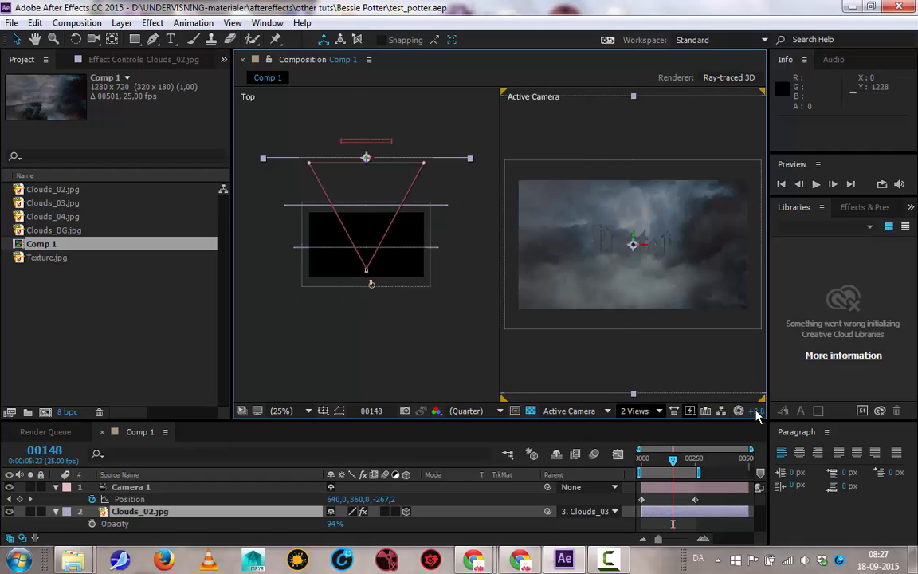
click(654, 459)
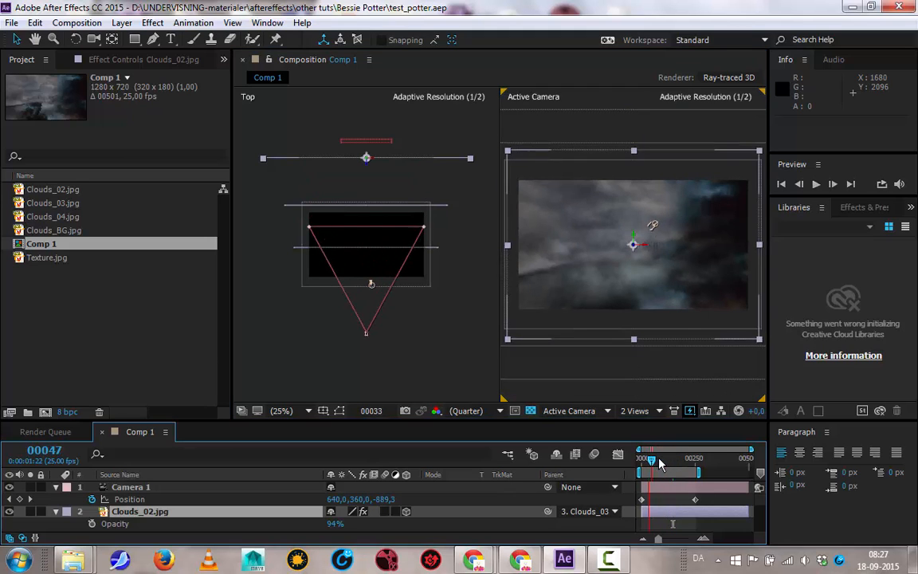
mouse_move(659, 460)
mouse_down()
mouse_move(691, 459)
mouse_move(644, 461)
mouse_move(672, 460)
mouse_up()
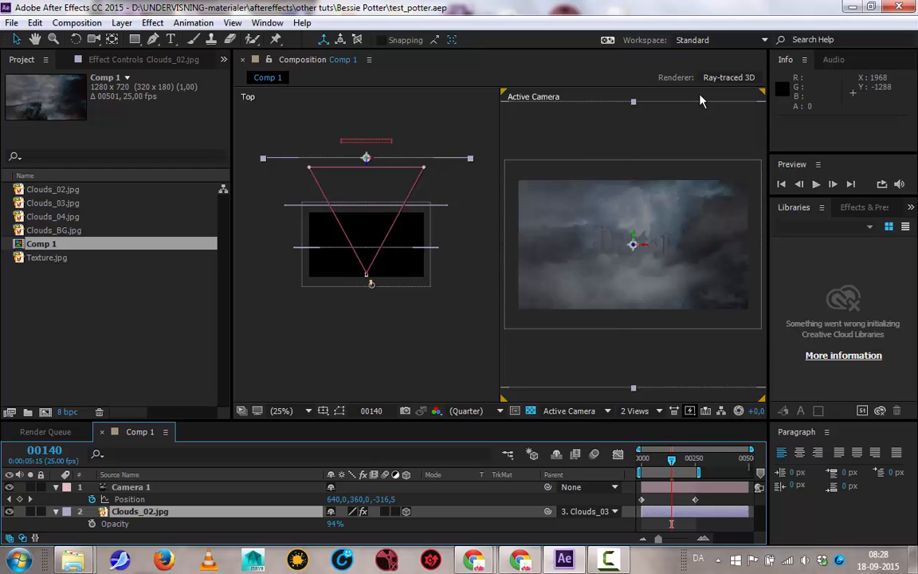
Step: Return the Composition viewer to a single 1 View camera layout
click(636, 411)
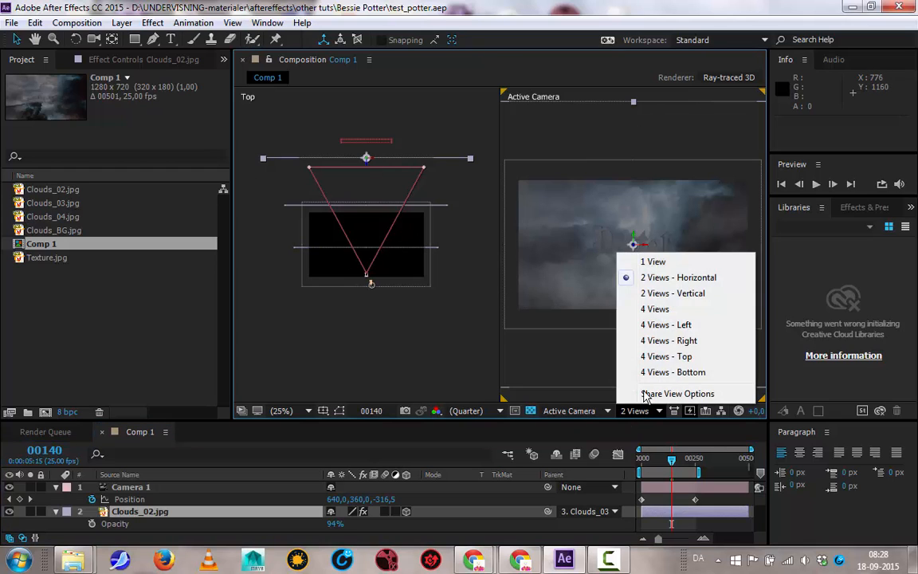
click(655, 261)
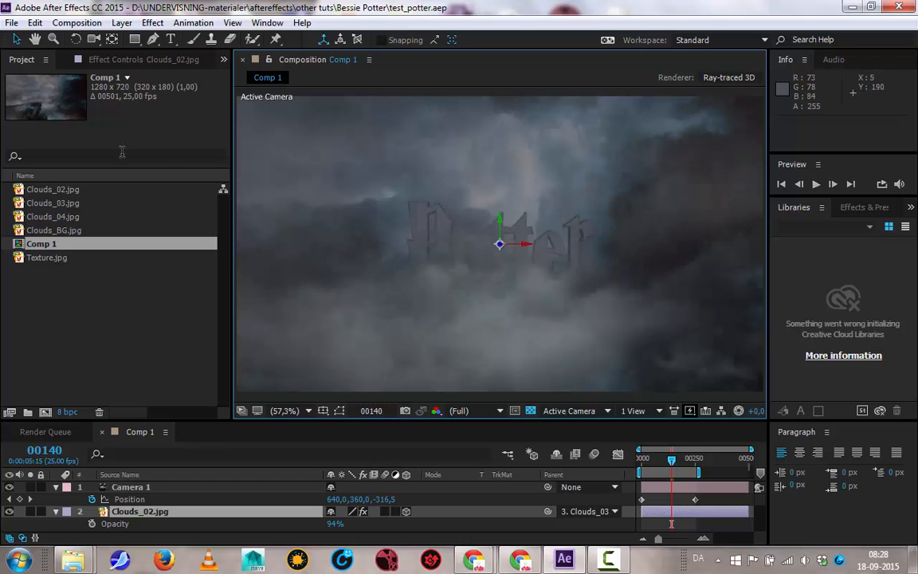
click(12, 22)
mouse_move(24, 40)
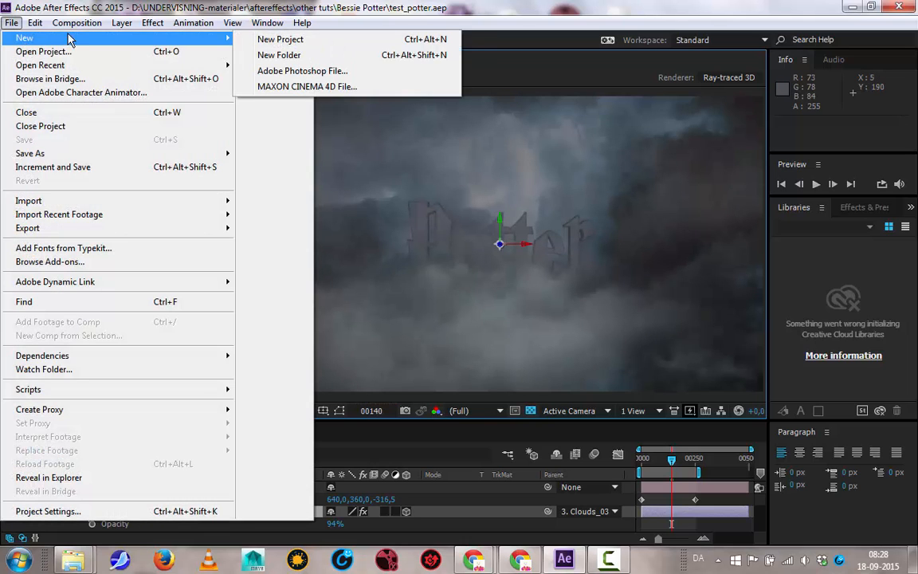
Step: Start a new empty project and drag the five Texture Assets JPGs from Explorer into it
click(267, 40)
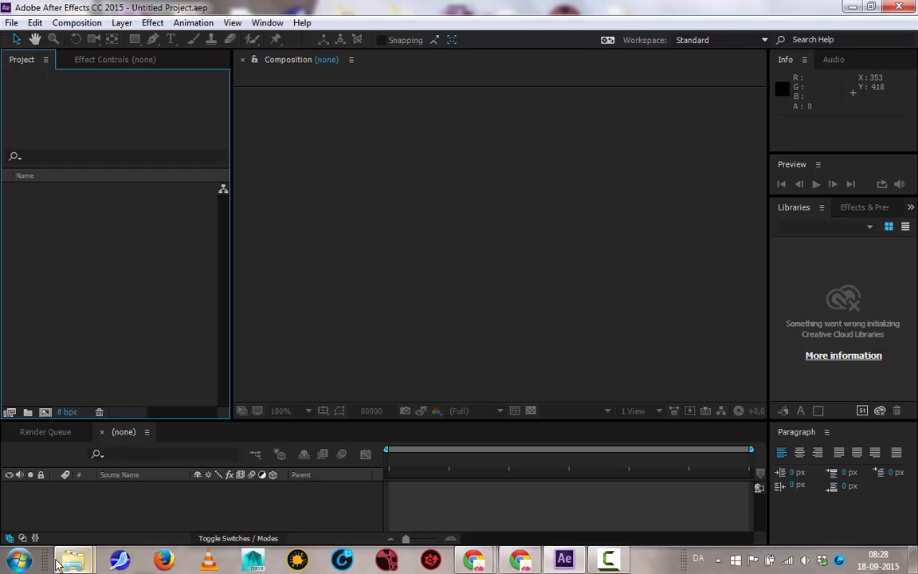
mouse_move(72, 557)
mouse_move(235, 486)
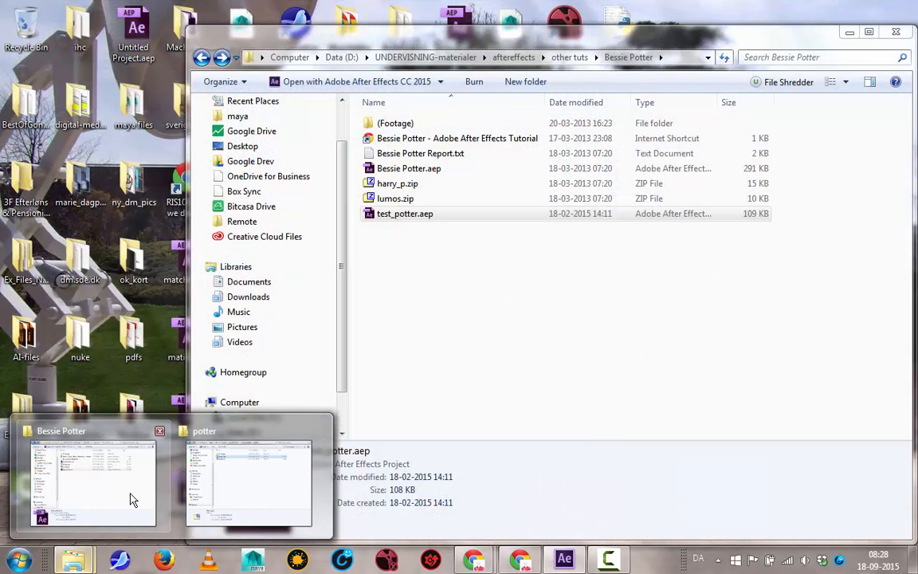
click(131, 499)
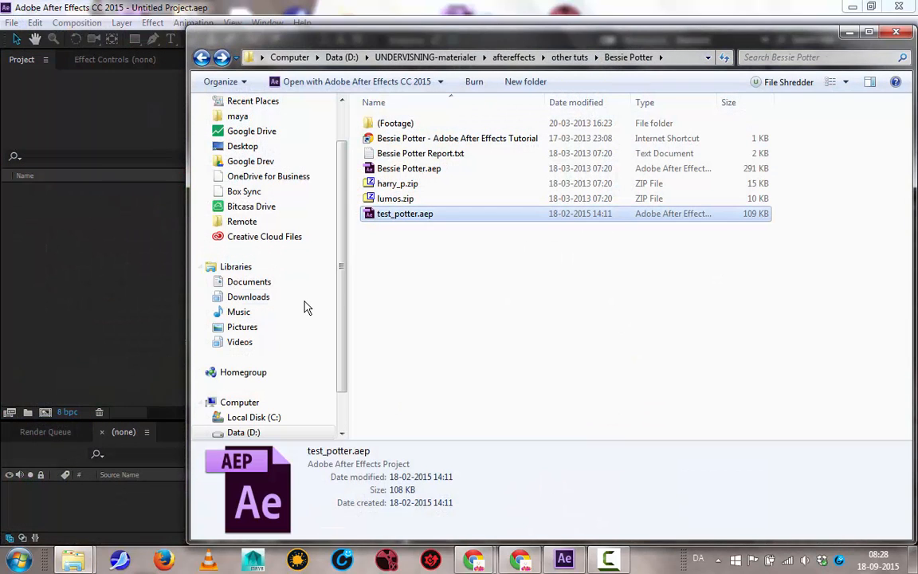
double_click(391, 127)
double_click(389, 127)
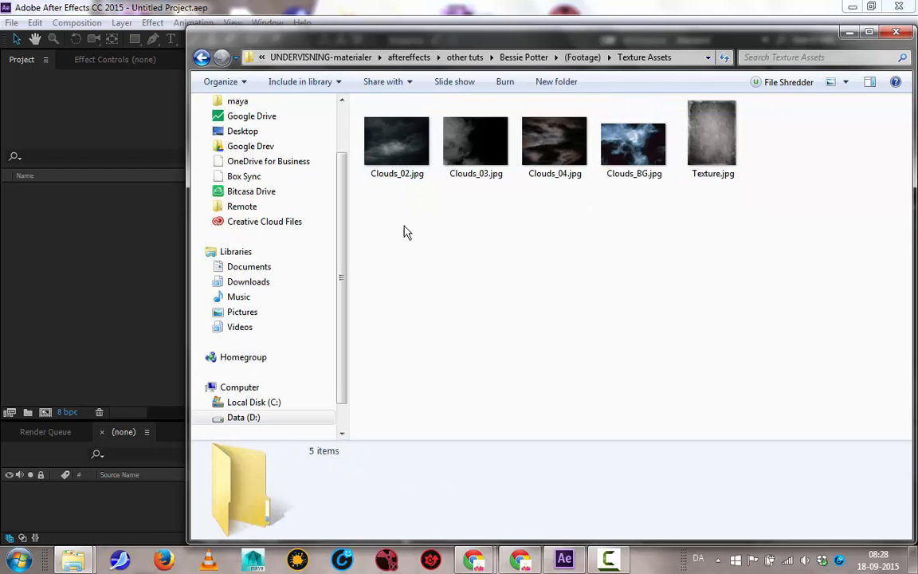
drag(361, 204, 800, 140)
drag(397, 139, 60, 310)
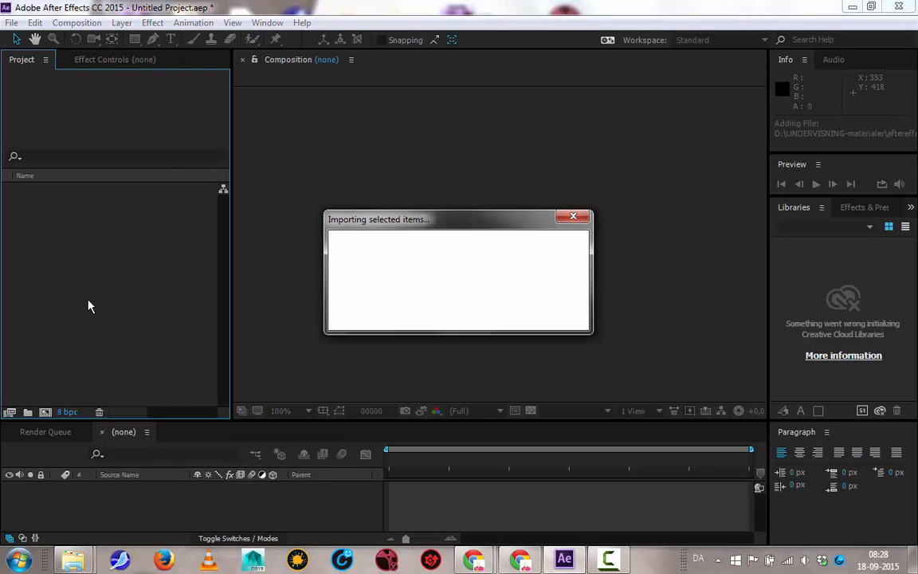
Step: Heighten the timeline area and inspect Clouds_BG, Clouds_04, Clouds_03 and Clouds_02 in the Project panel
click(88, 301)
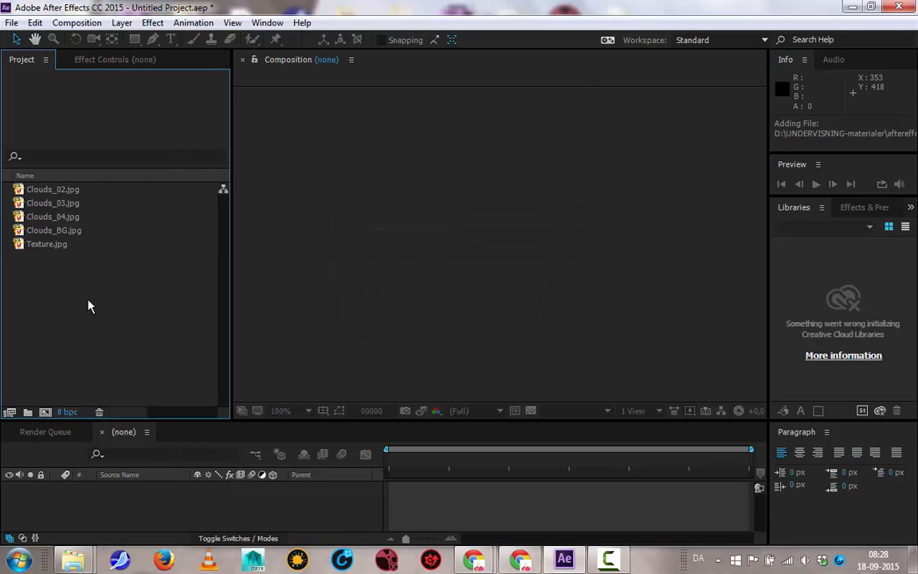
drag(247, 422, 247, 363)
click(51, 233)
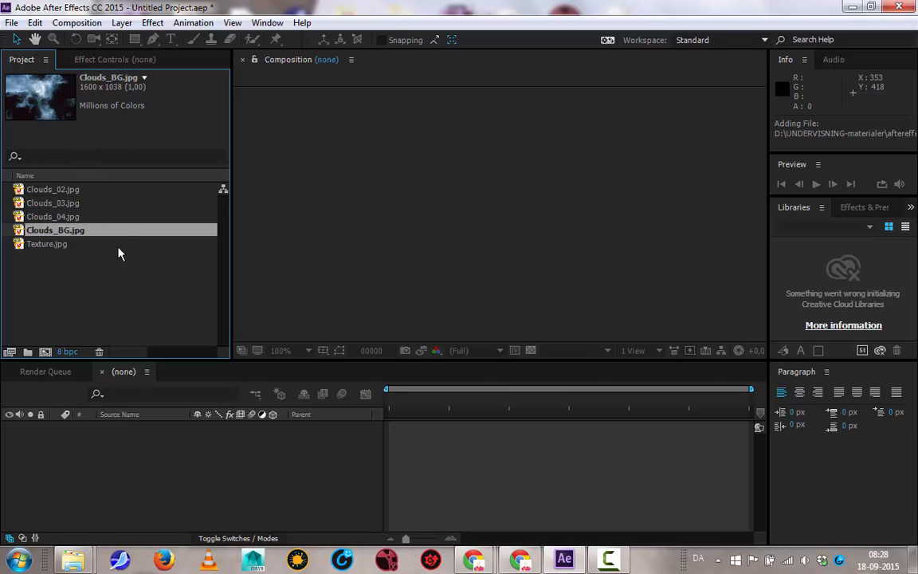
click(47, 216)
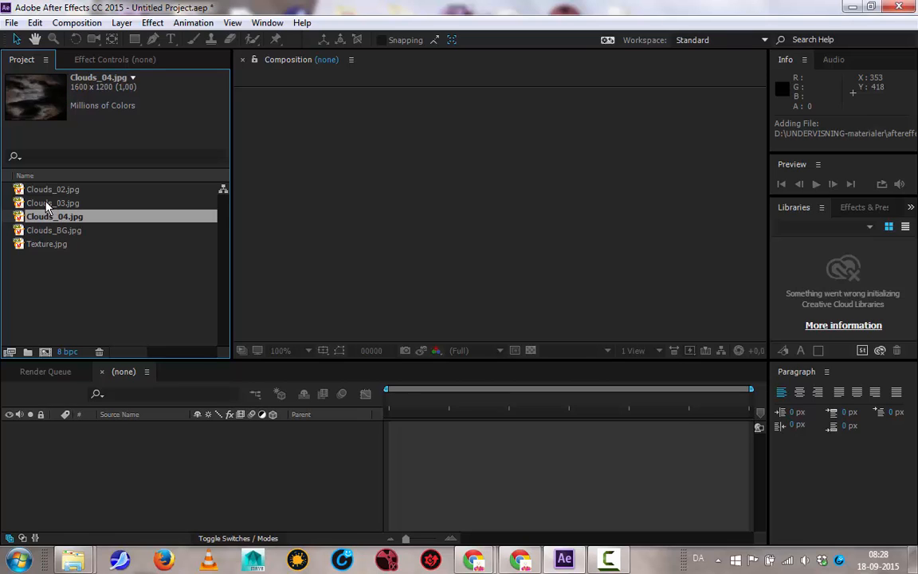
click(47, 204)
click(49, 189)
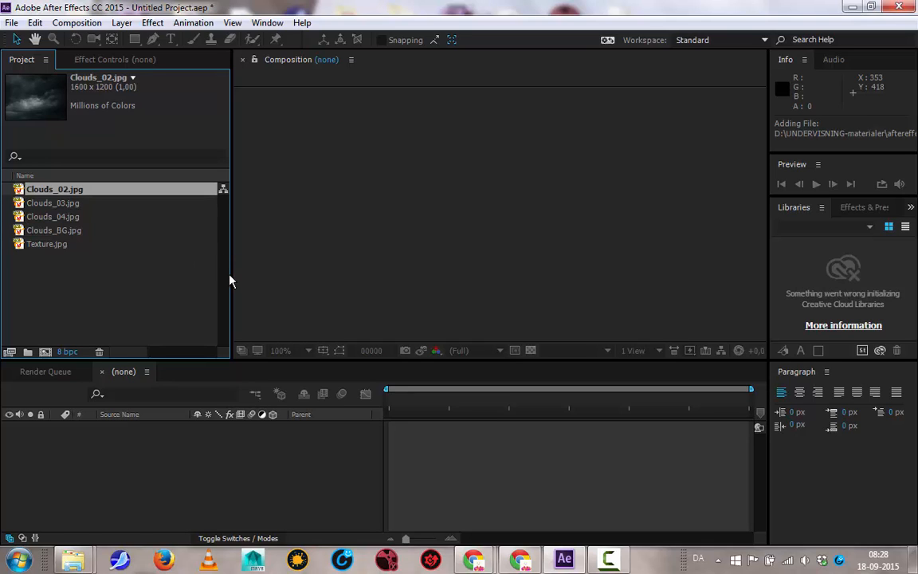
Step: Create Comp 1 from the HDV/HDTV 720 25 preset at 1280×720, 25 fps
click(44, 352)
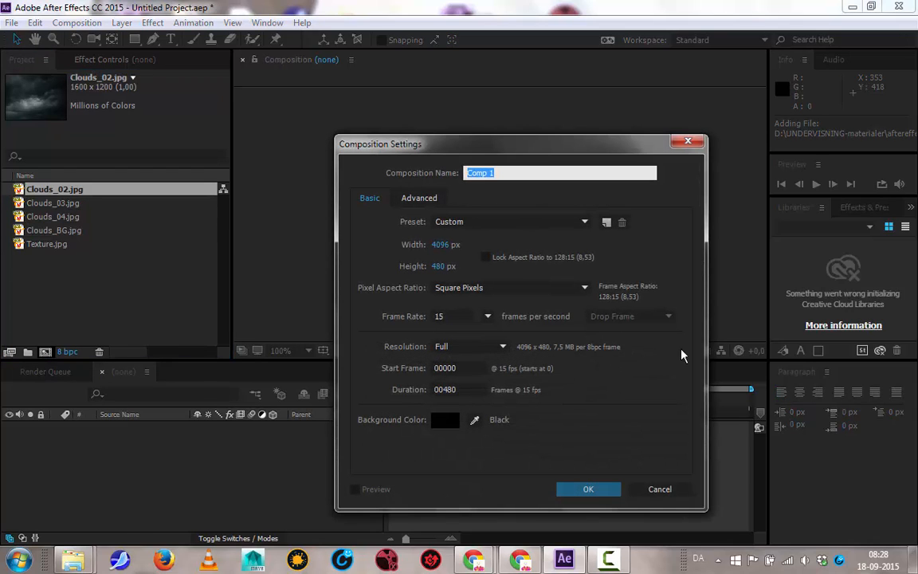
click(512, 222)
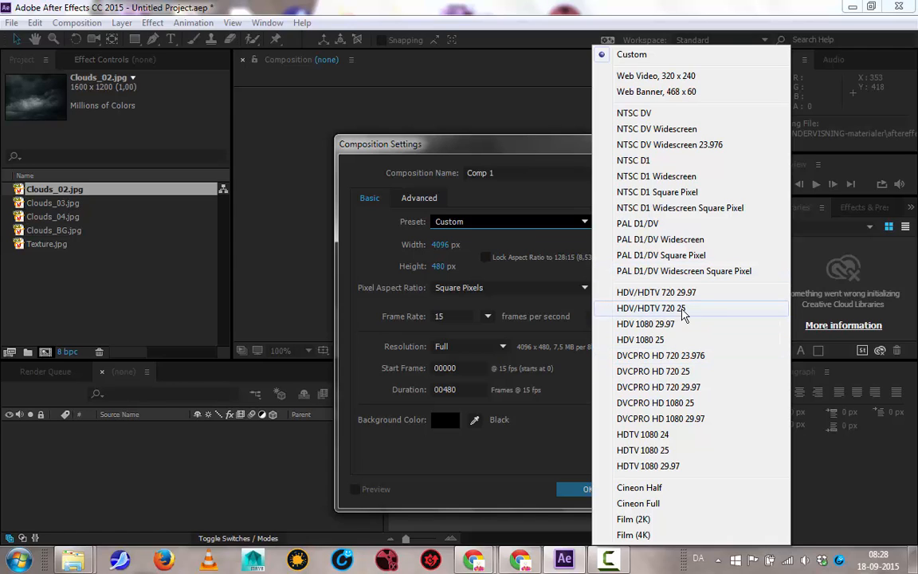
click(684, 314)
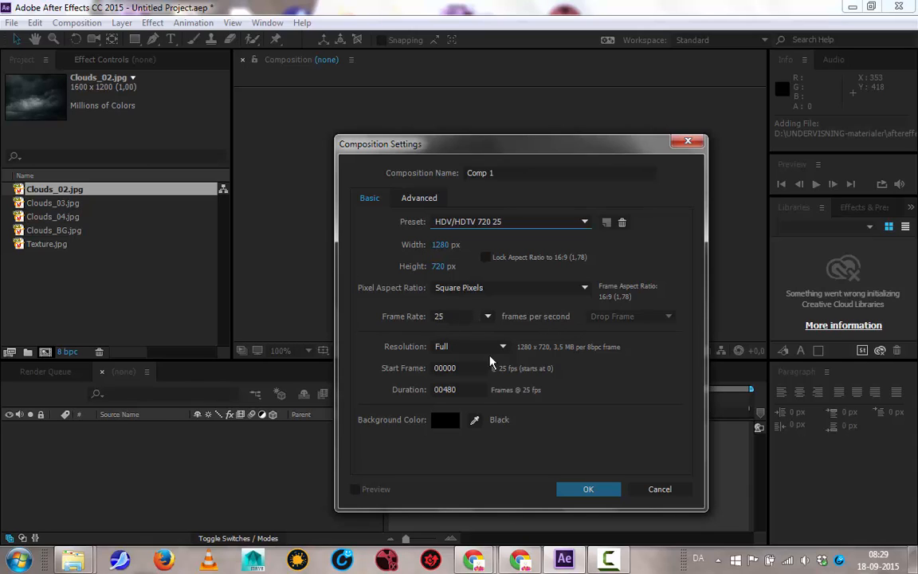
click(582, 501)
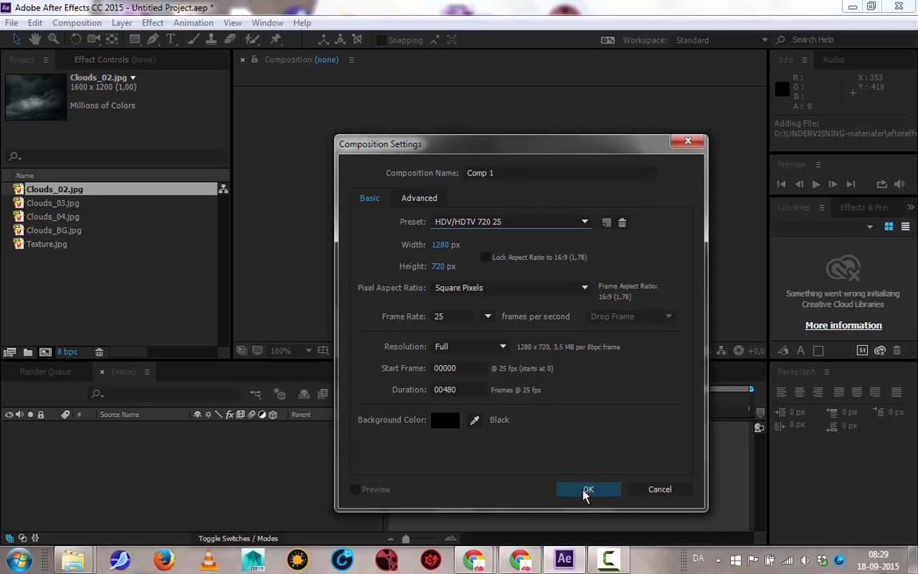
scroll(474, 179, down, 3)
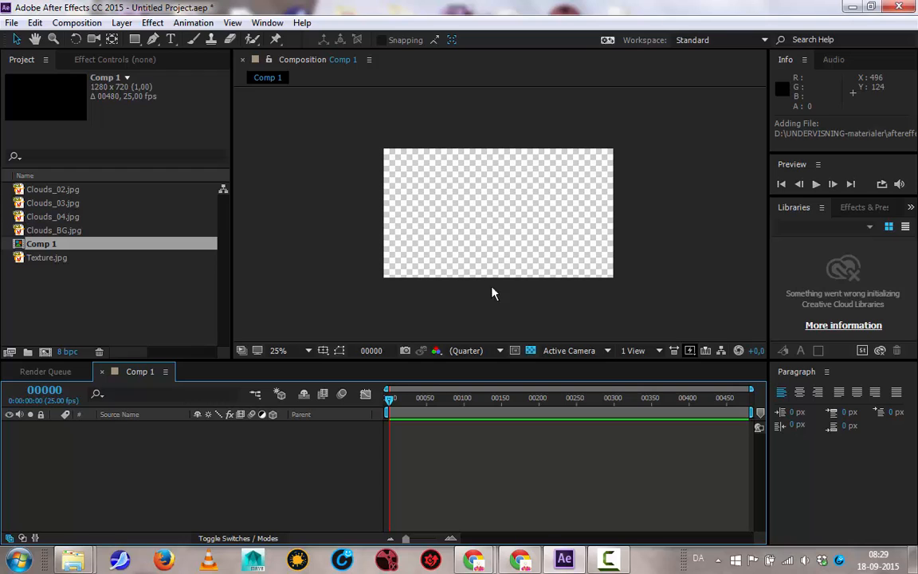
Step: Add a new text layer in the comp reading 'Banana'
click(530, 351)
click(536, 351)
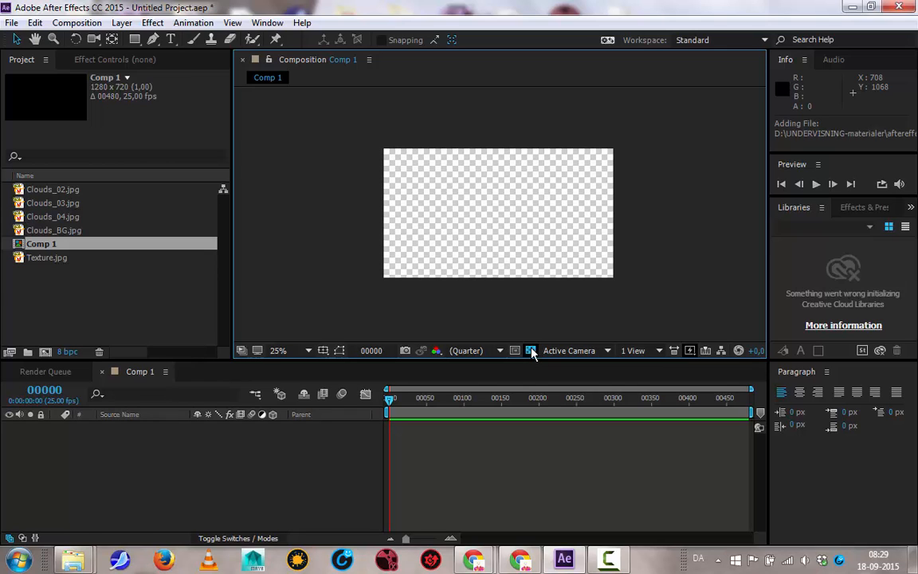
scroll(539, 271, up, 2)
scroll(539, 271, down, 2)
click(170, 38)
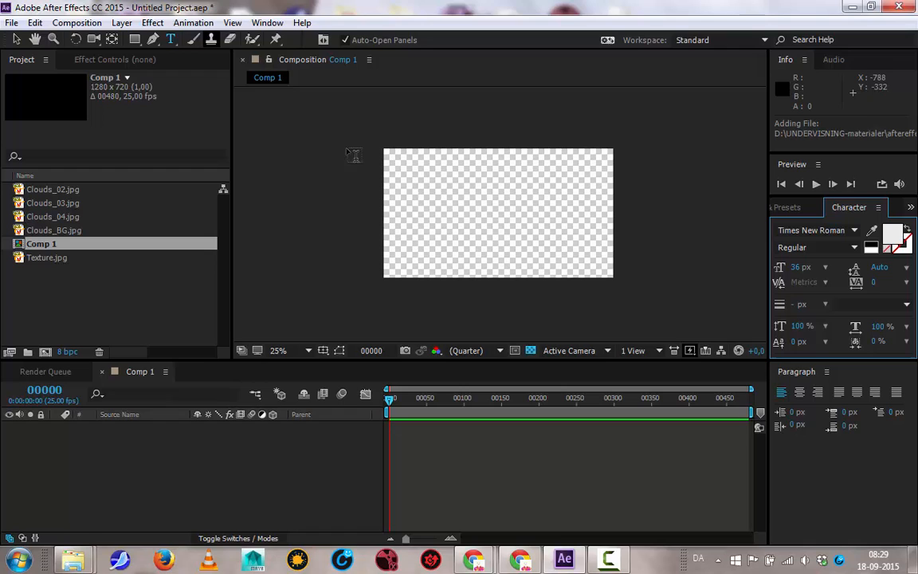
click(436, 215)
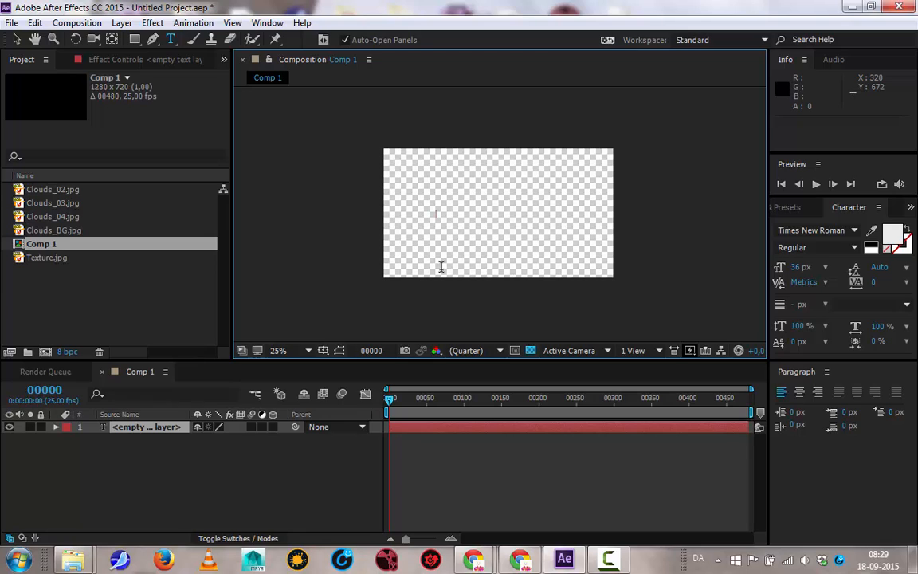
text(Banana)
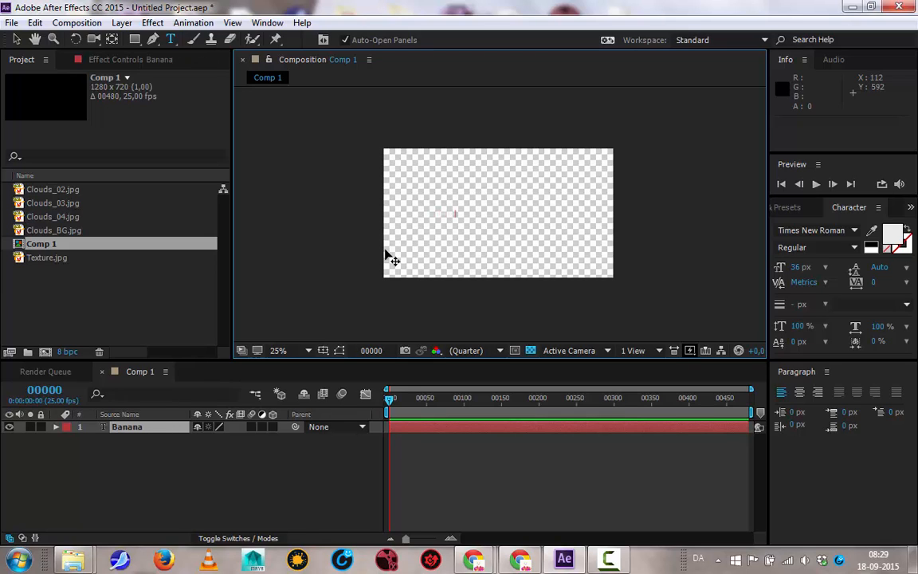
Step: Enlarge the Banana text to 218 px and colour it grey 7D7D7D
drag(455, 215, 411, 213)
scroll(484, 207, up, 2)
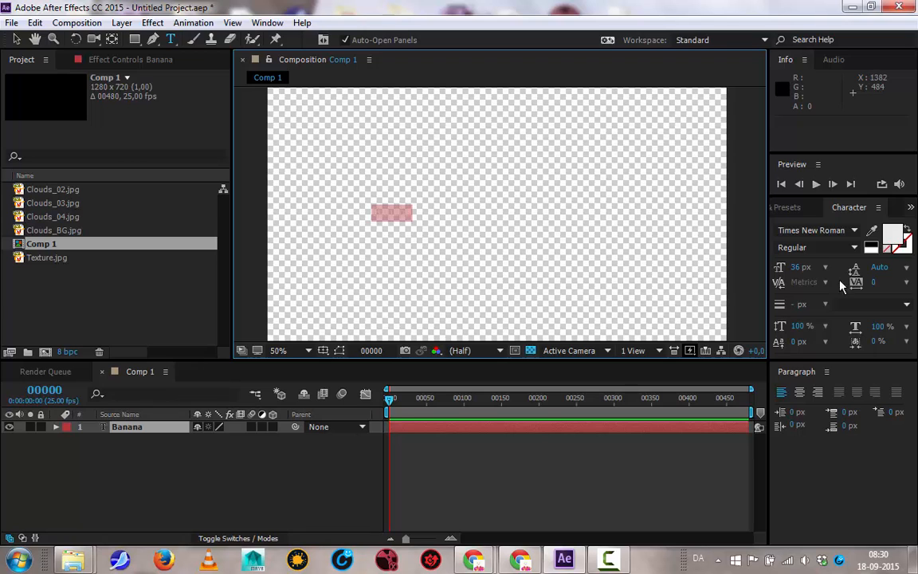
drag(801, 267, 913, 268)
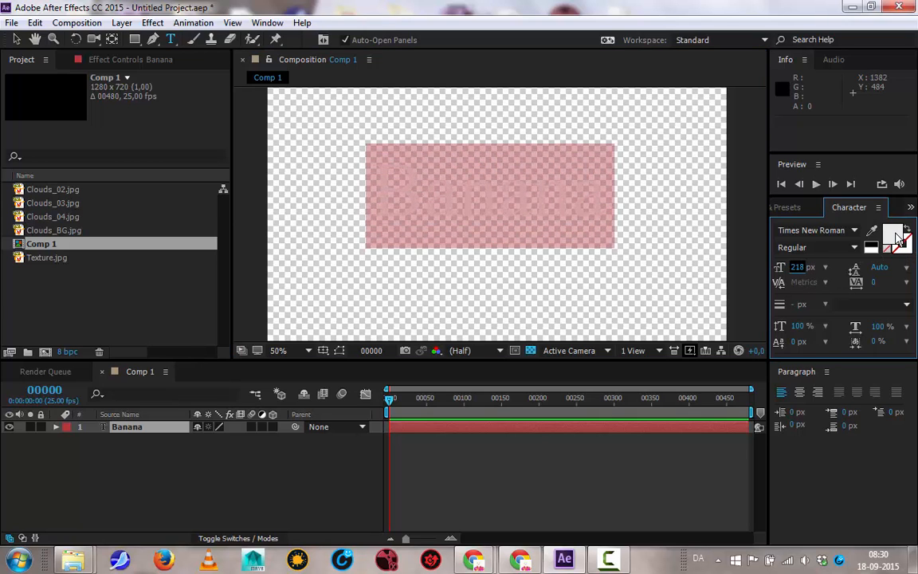
click(893, 233)
mouse_move(375, 239)
mouse_down()
mouse_move(383, 246)
mouse_move(343, 285)
mouse_move(336, 313)
mouse_up()
click(665, 225)
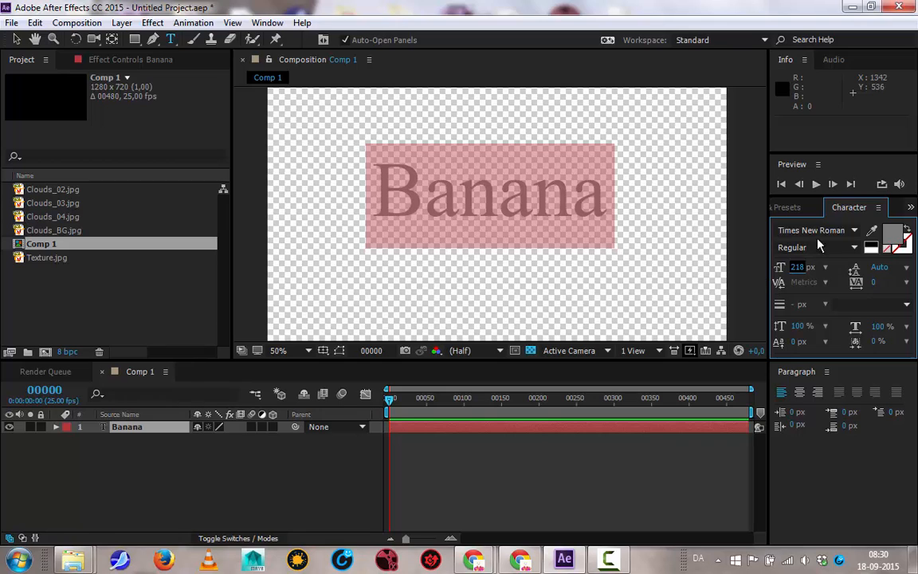
Step: Set the Banana text to the Harry Potter font, briefly trying Harry P before switching back
click(855, 232)
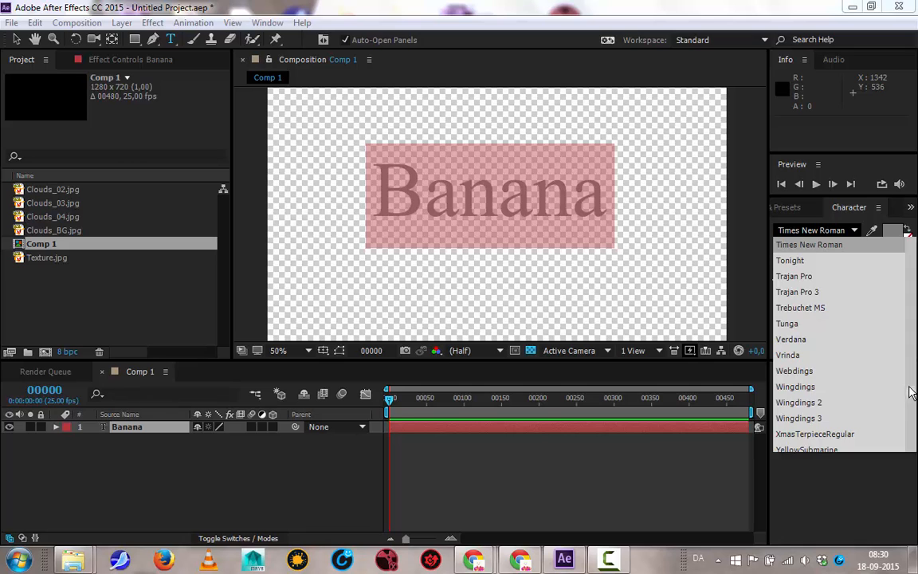
drag(911, 393, 910, 301)
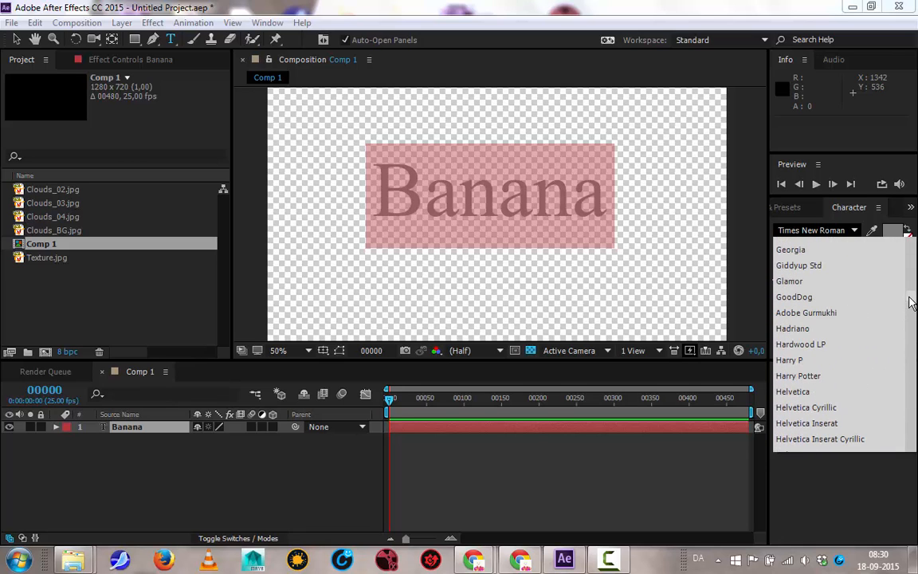
click(797, 377)
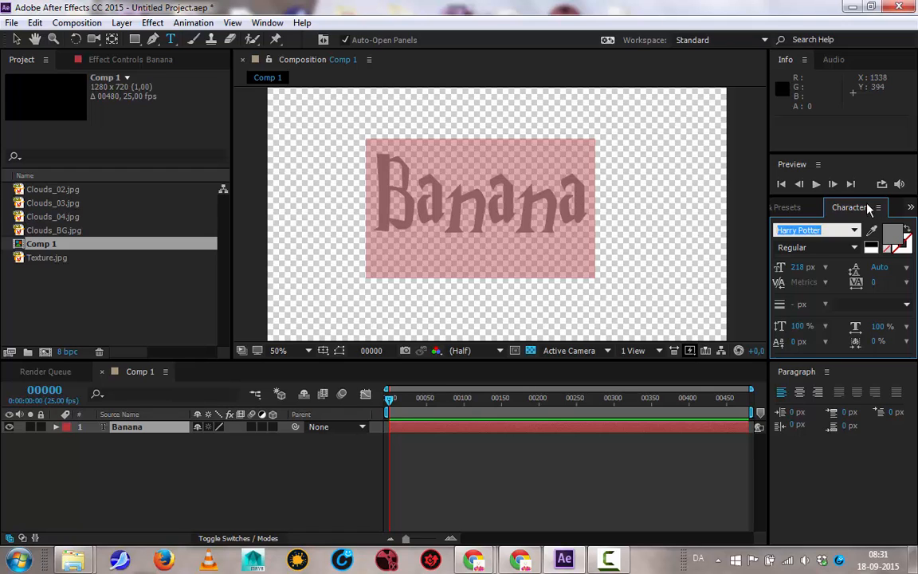
click(854, 230)
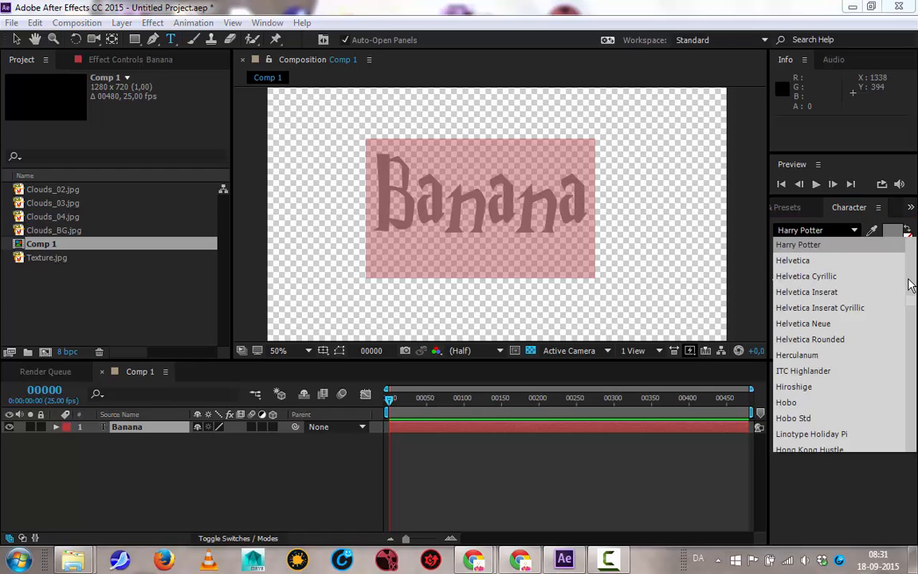
scroll(857, 351, up, 5)
click(792, 447)
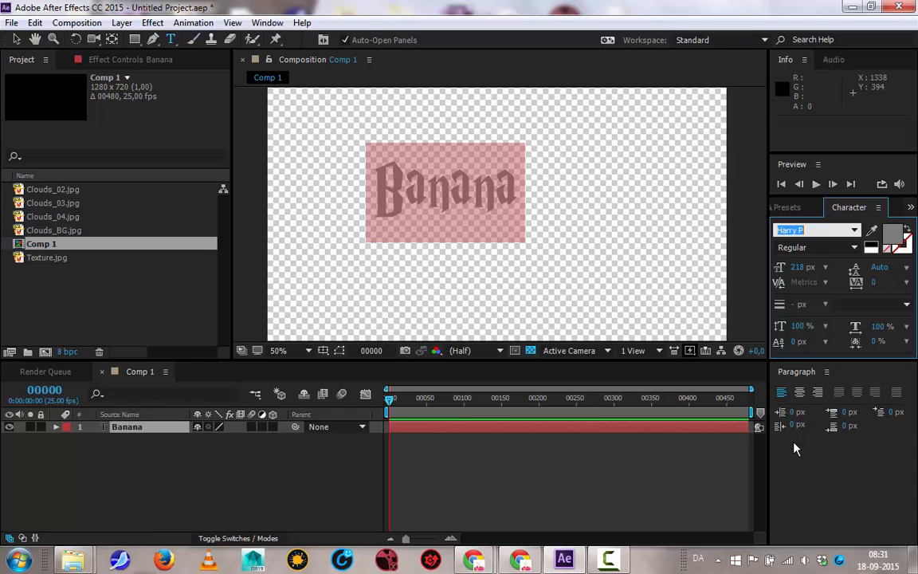
click(854, 230)
click(797, 261)
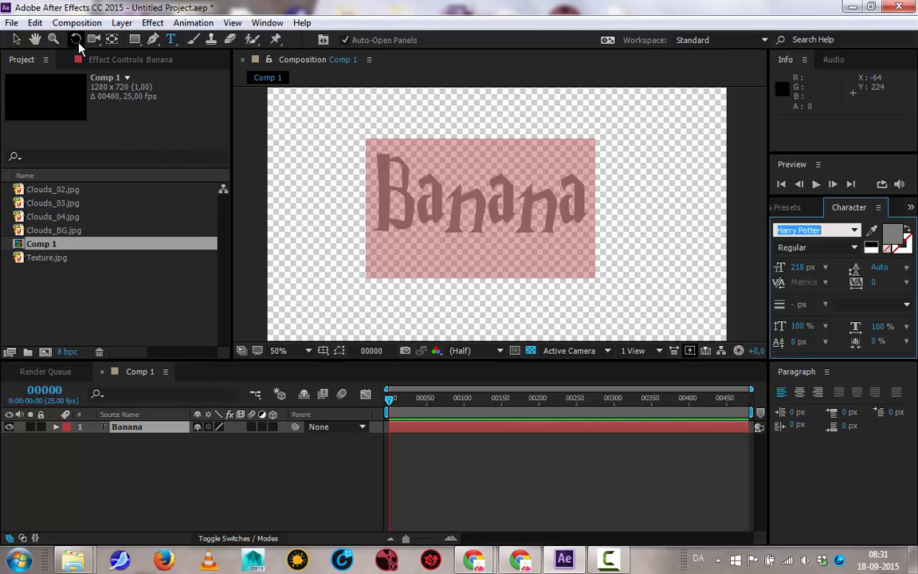
Step: Make the Banana text layer 3D and check its Text, Transform and Material Options groups
click(17, 41)
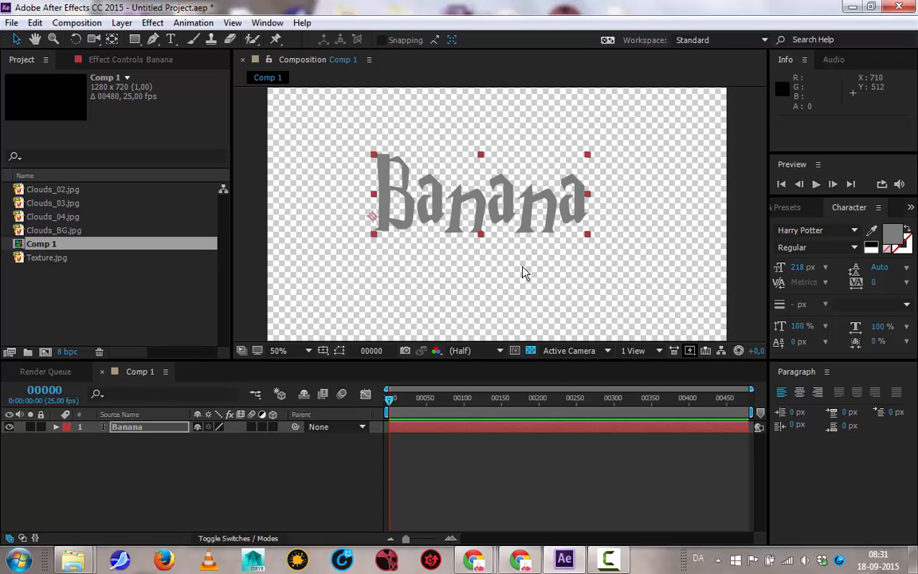
click(272, 427)
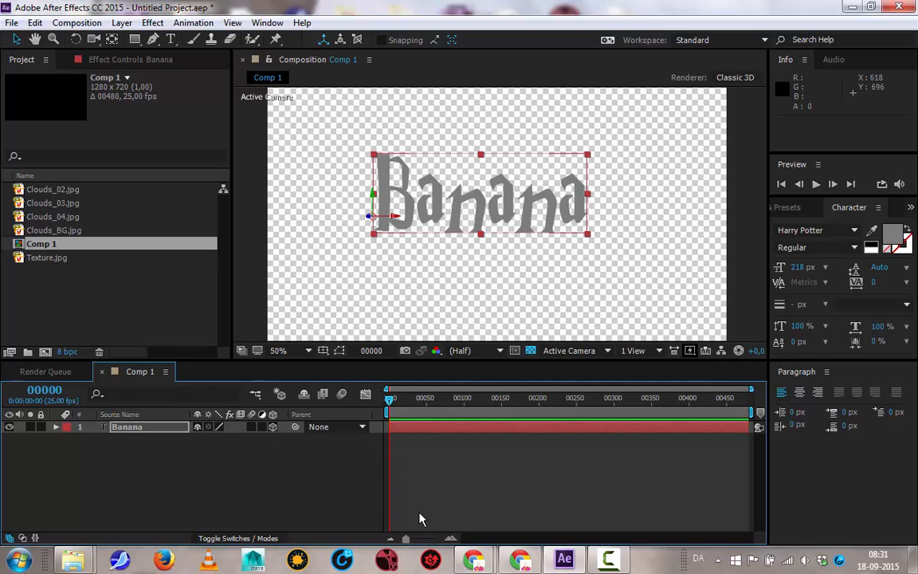
click(54, 427)
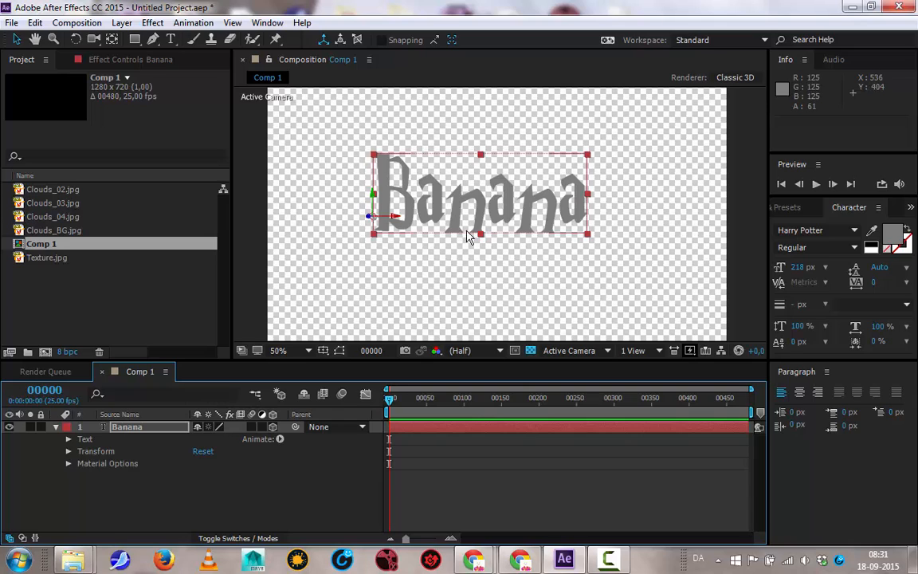
click(69, 464)
click(68, 428)
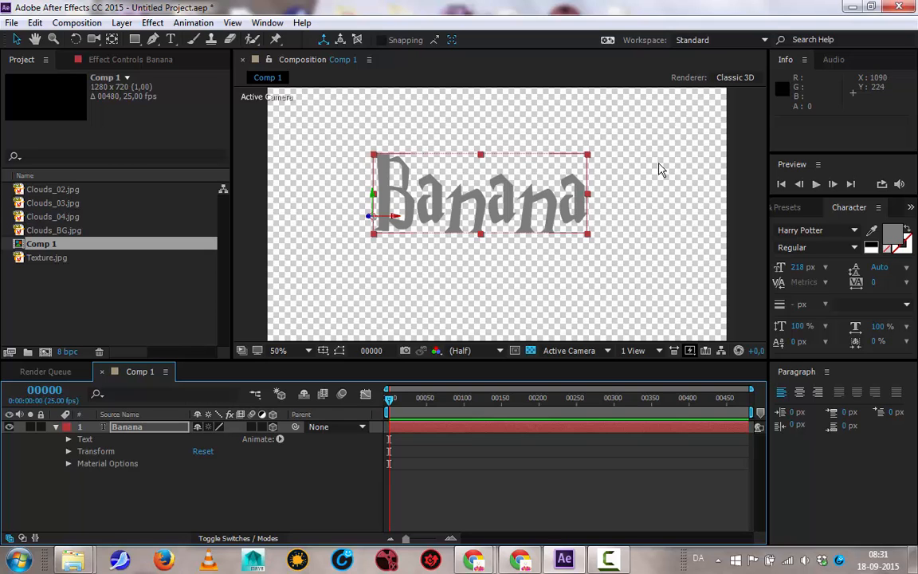
Step: Switch Comp 1's renderer to Ray-traced 3D, dismissing the renderer notice and too-small-triangles errors
click(734, 80)
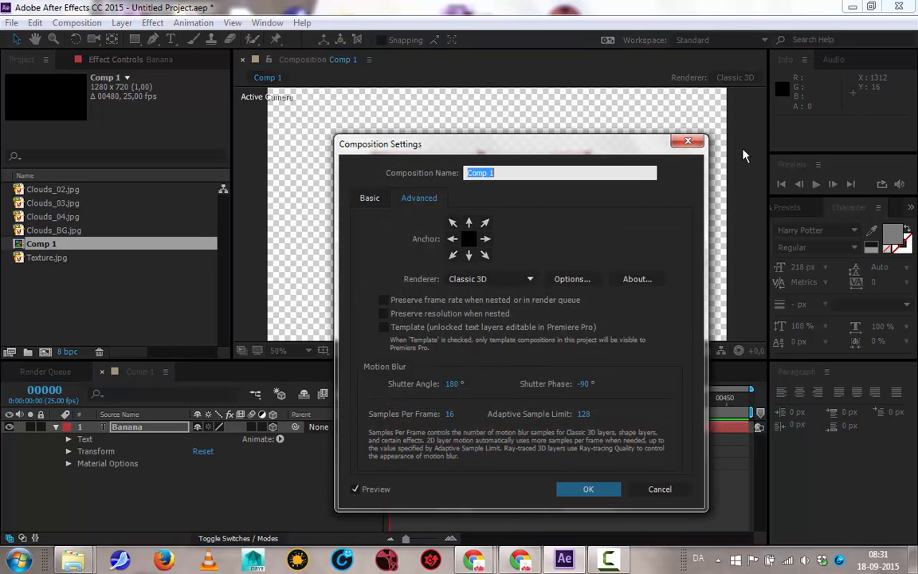
click(490, 279)
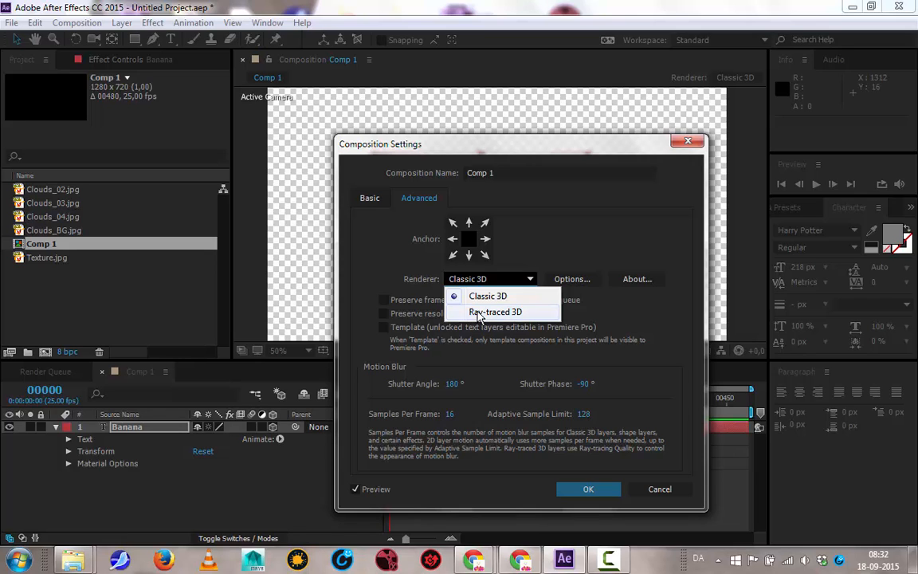
click(479, 312)
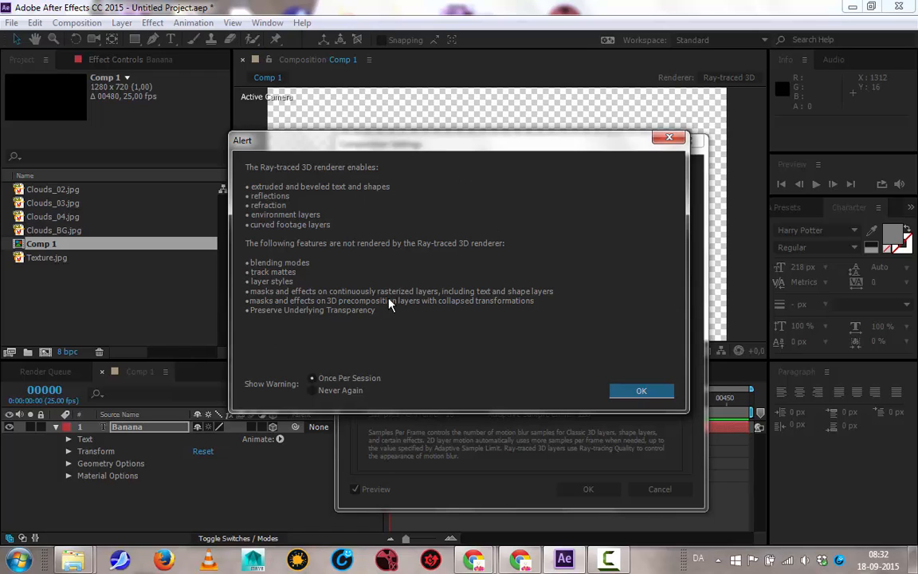
click(642, 392)
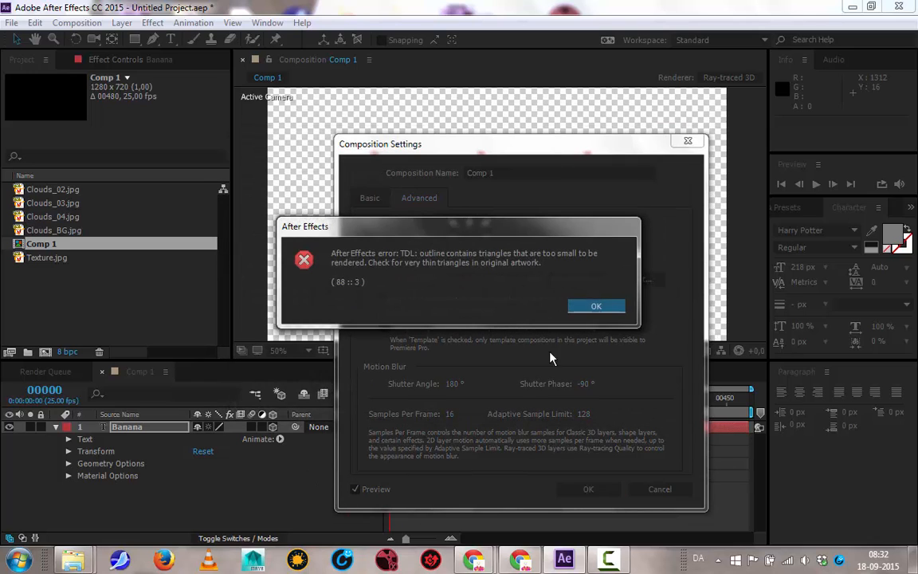
click(592, 309)
click(598, 308)
click(585, 489)
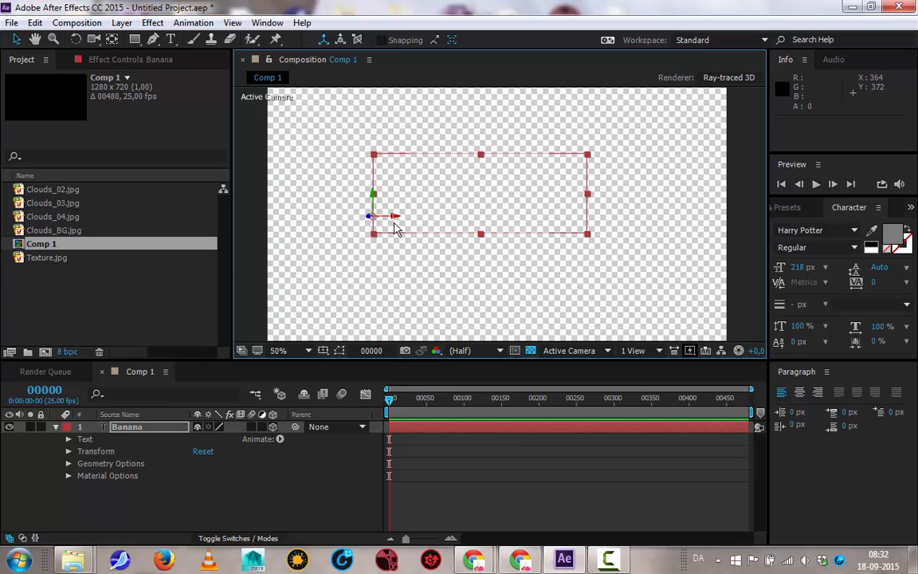
Step: Try an Angular bevel on the Banana text and change its font to Harry P
click(68, 463)
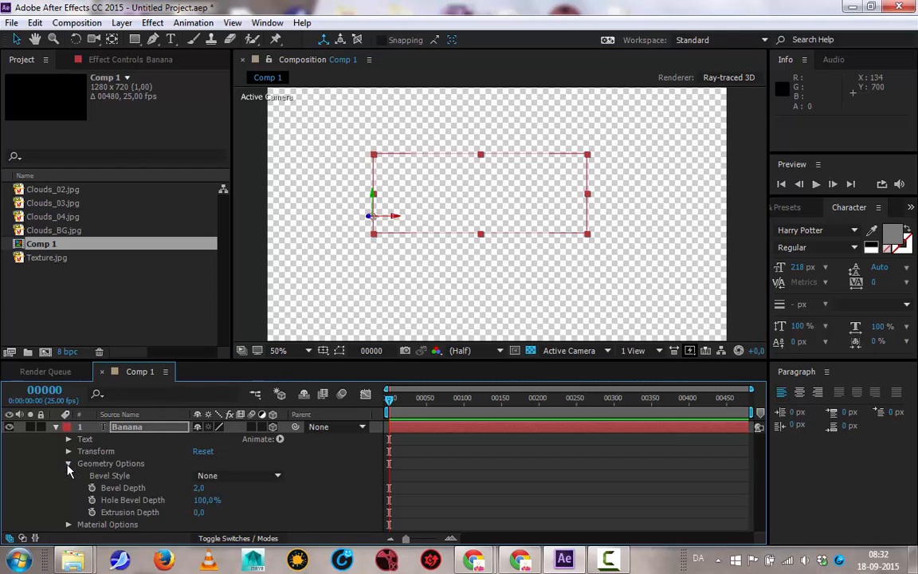
click(217, 476)
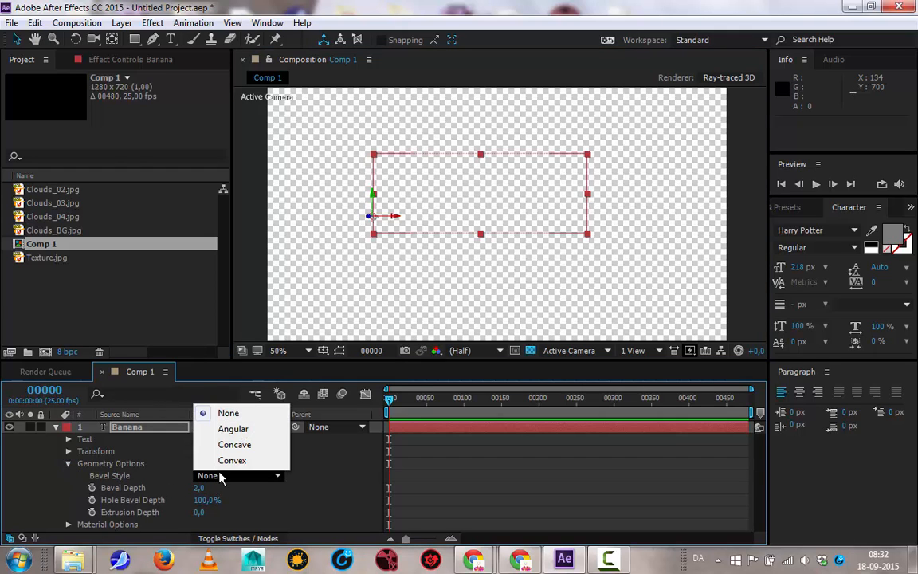
click(248, 434)
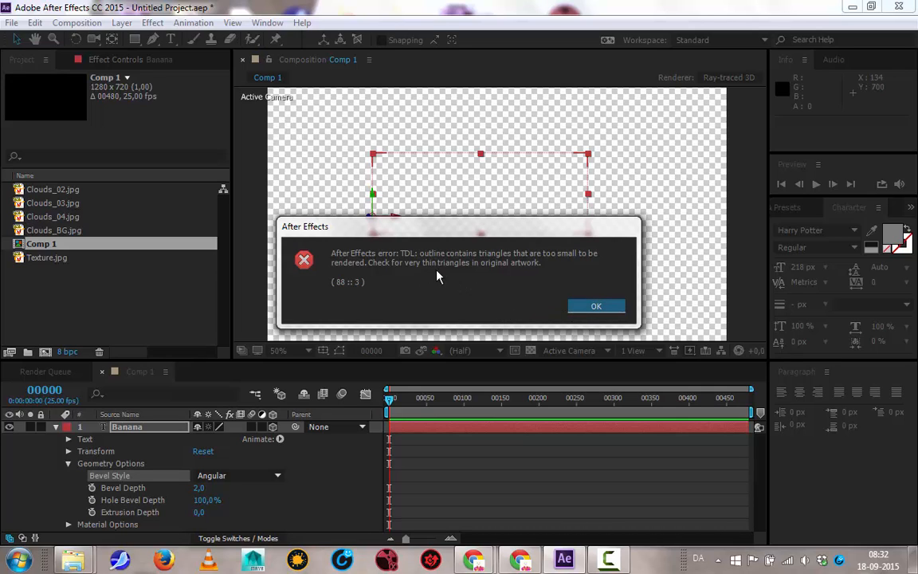
click(574, 312)
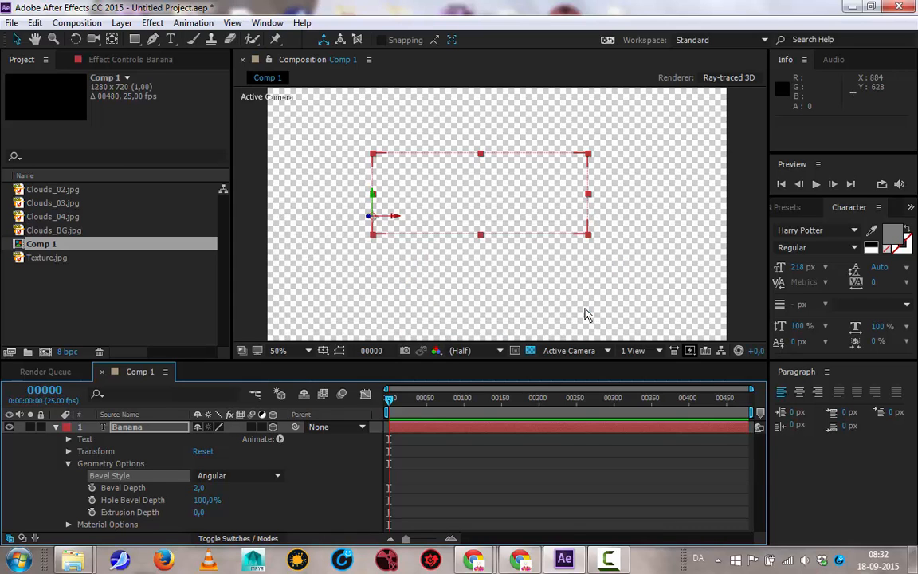
click(850, 229)
click(853, 230)
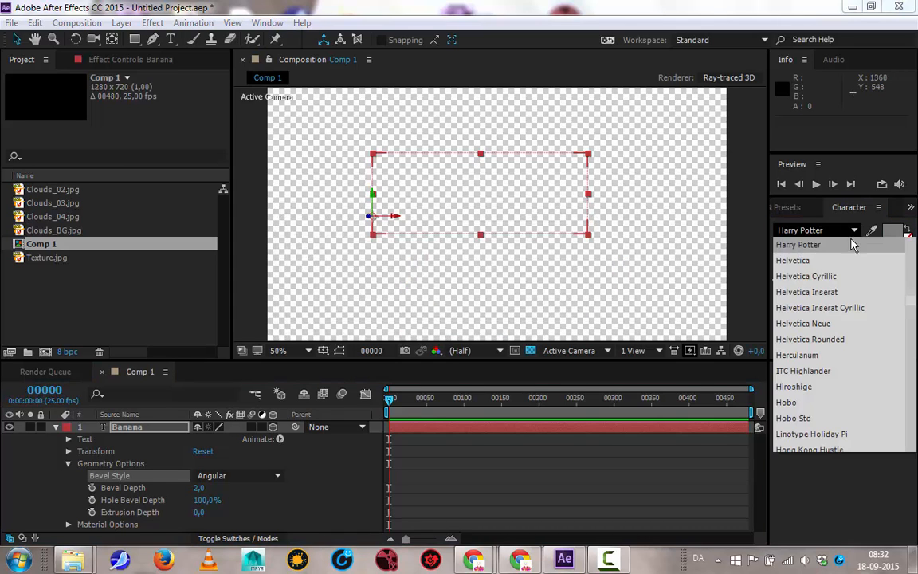
click(845, 275)
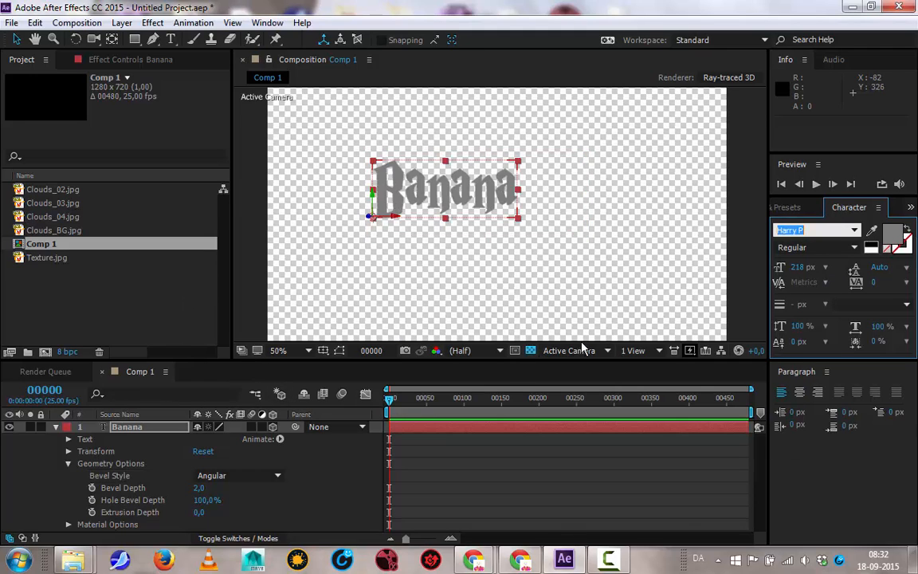
Step: Set the bevel to None, move the text 130 px right, and set Extrusion Depth to 95
click(262, 475)
click(233, 413)
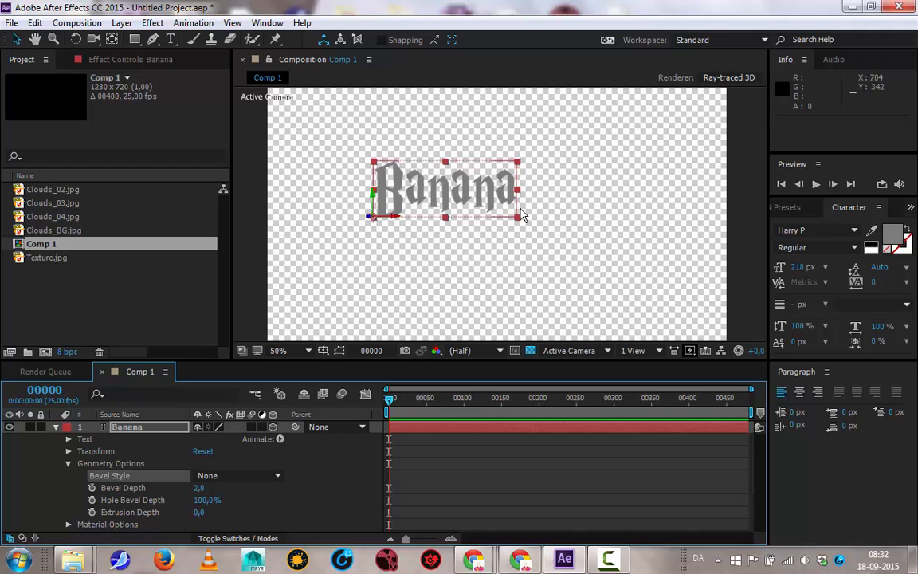
drag(385, 223, 430, 219)
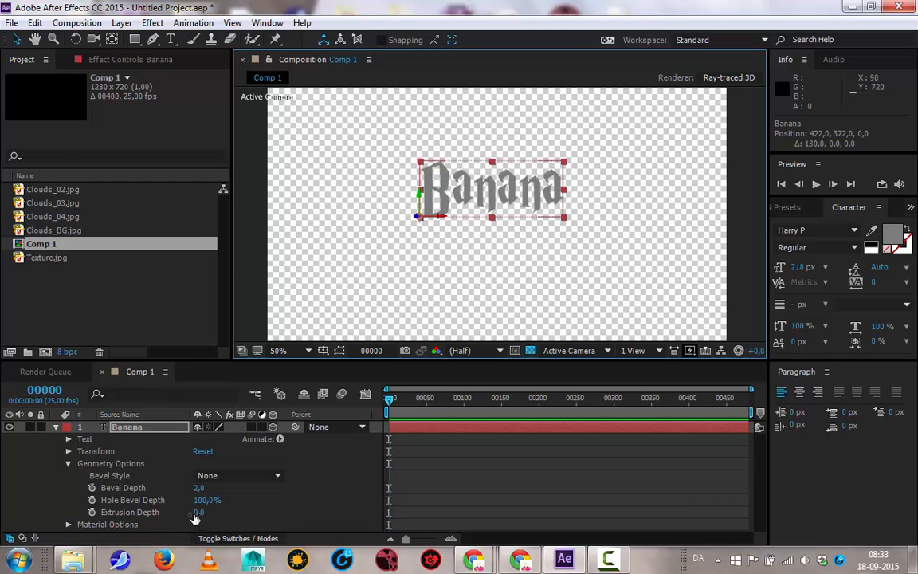
drag(198, 513, 241, 500)
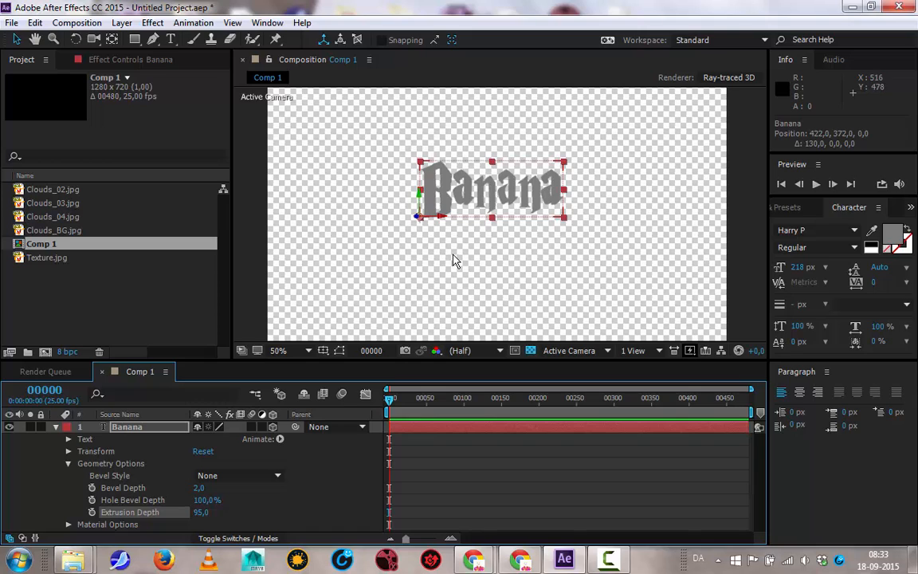
click(415, 233)
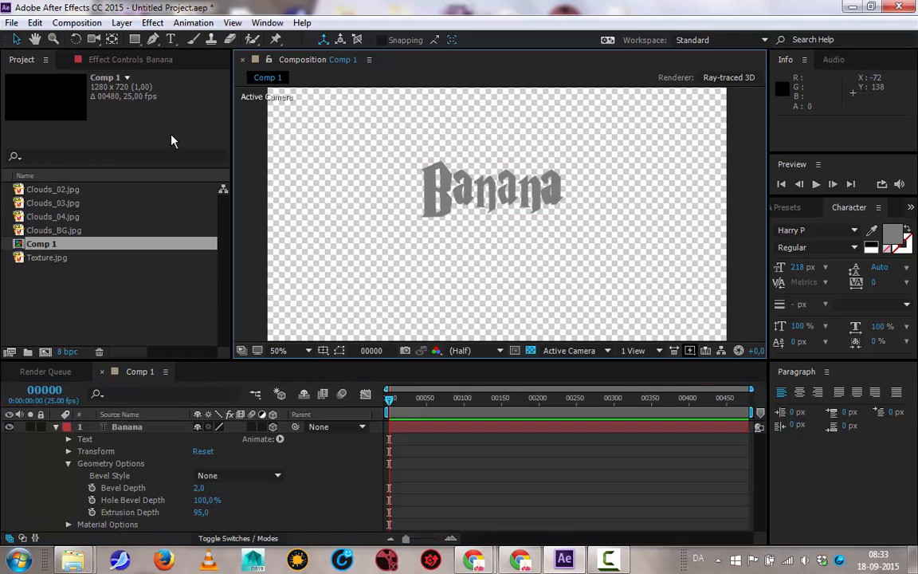
click(93, 40)
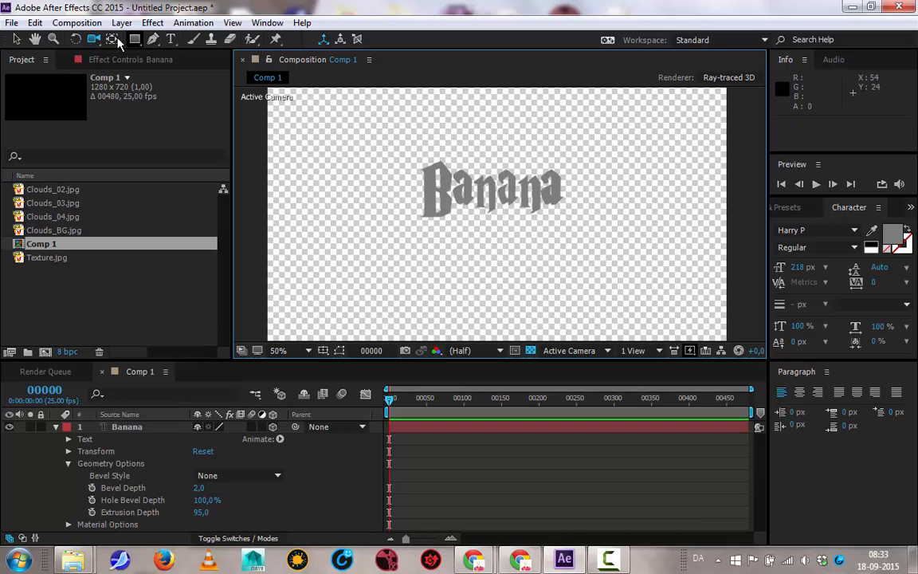
Step: Add a Camera 1 layer with the default 50mm camera settings
drag(94, 39, 144, 52)
click(122, 22)
mouse_move(141, 39)
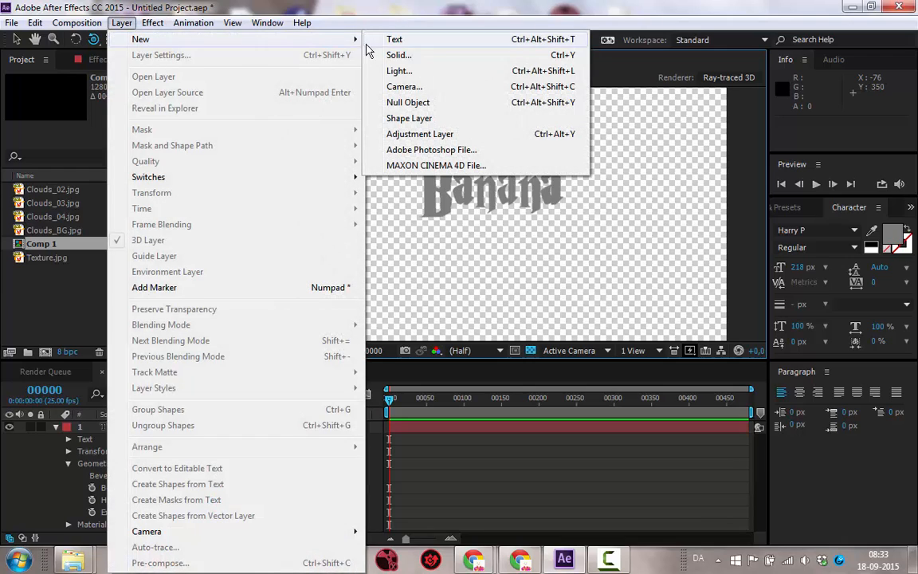
click(404, 86)
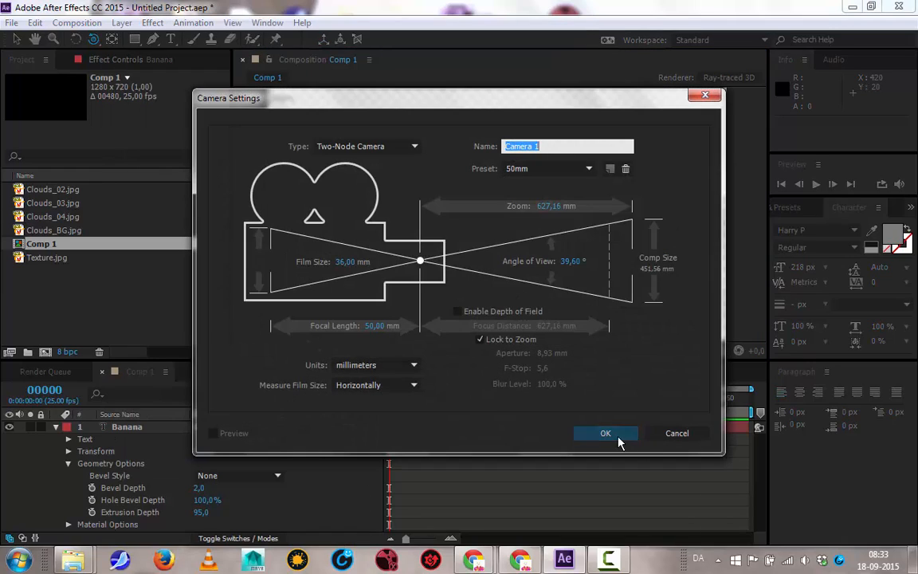
click(610, 435)
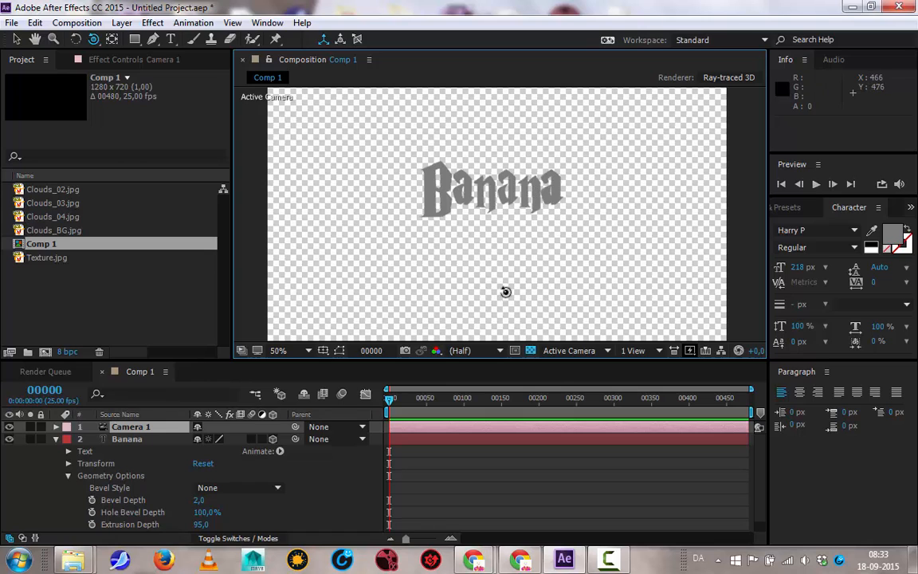
Step: View through Camera 1, orbit it around the Banana text, and lower Extrusion Depth to 74
click(570, 351)
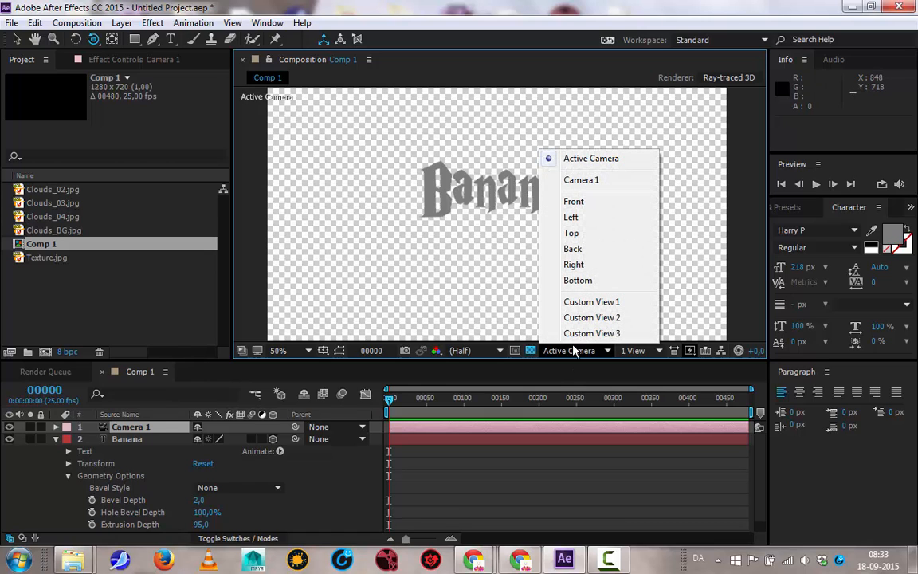
click(581, 180)
drag(471, 205, 525, 248)
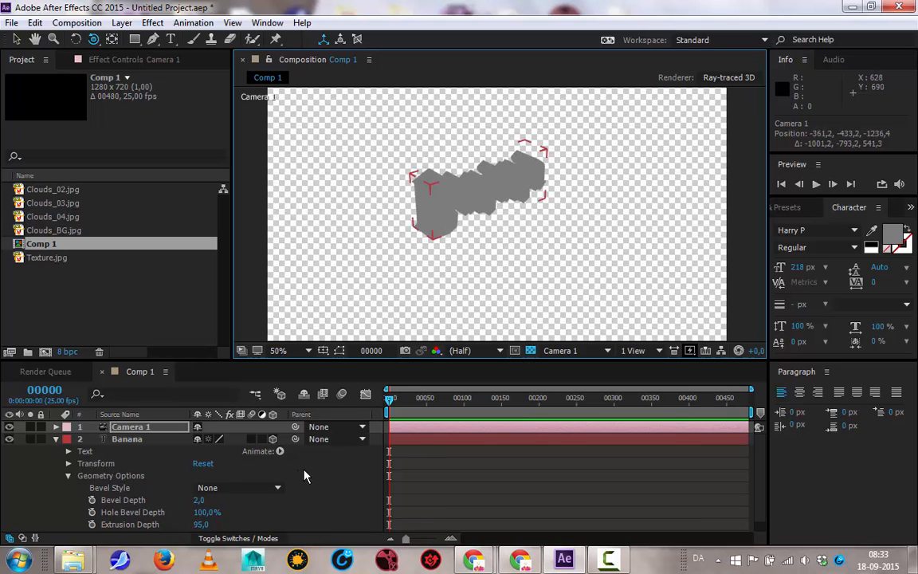
drag(202, 530, 185, 534)
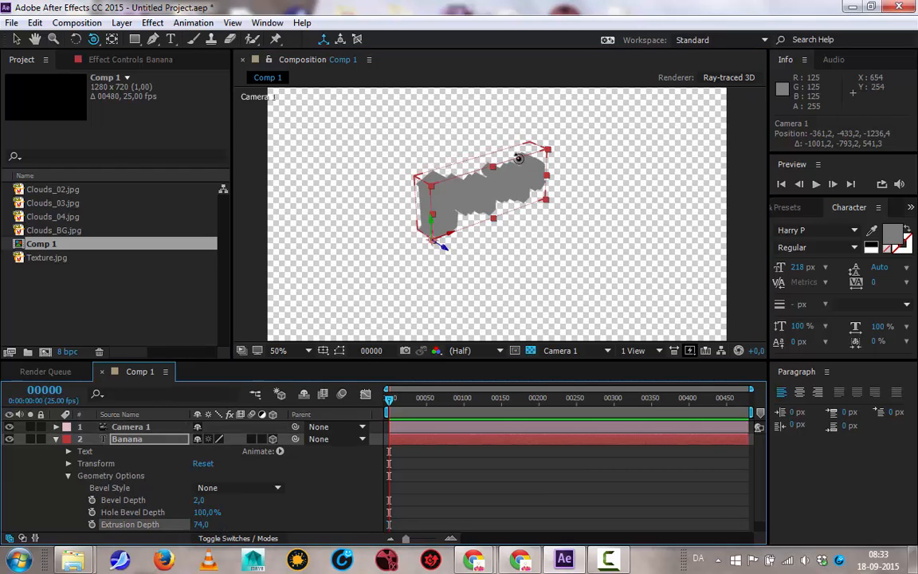
click(118, 24)
Step: Add a white Parallel light, Light 1, at 100% intensity
mouse_move(140, 40)
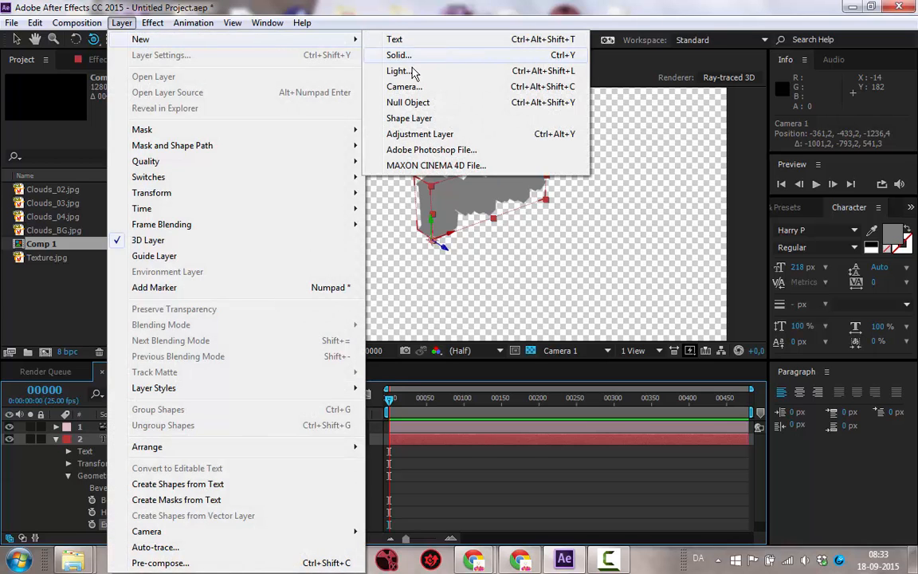
click(394, 71)
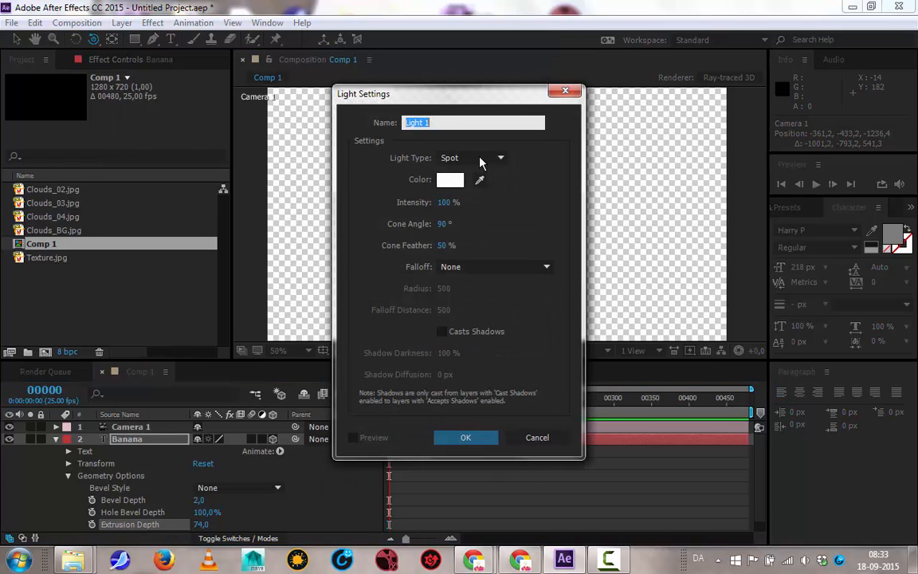
click(481, 159)
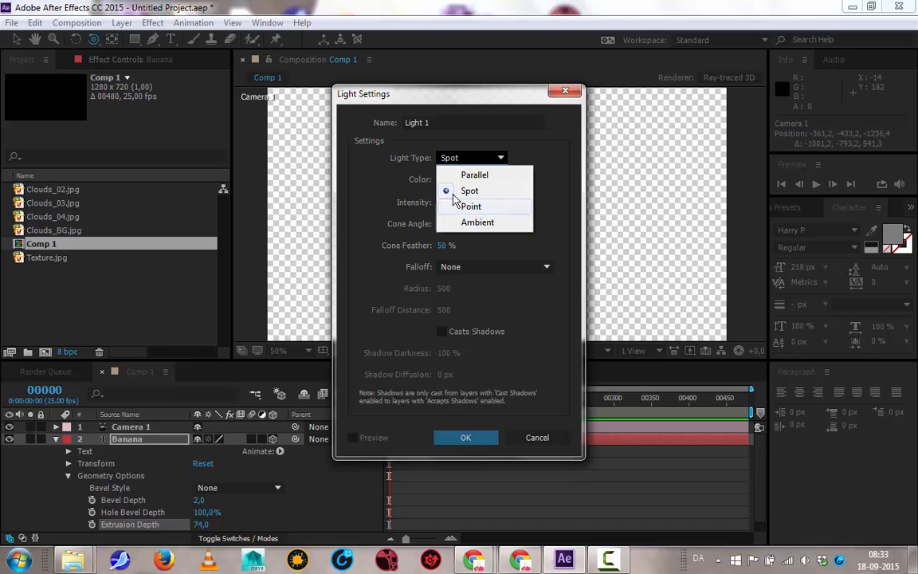
click(514, 176)
click(463, 439)
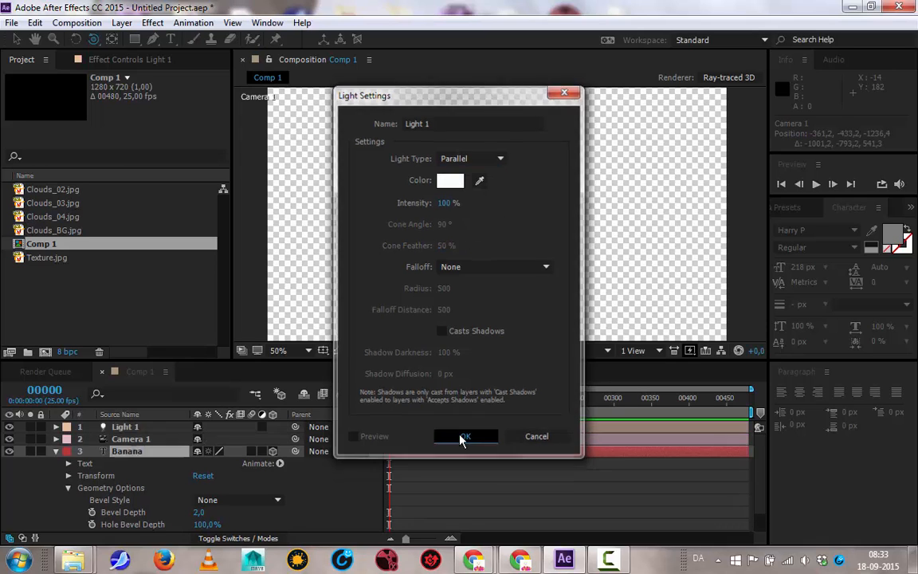
Step: Move Light 1 above-left of the Banana text and re-aim its point of interest at the letters
key(v)
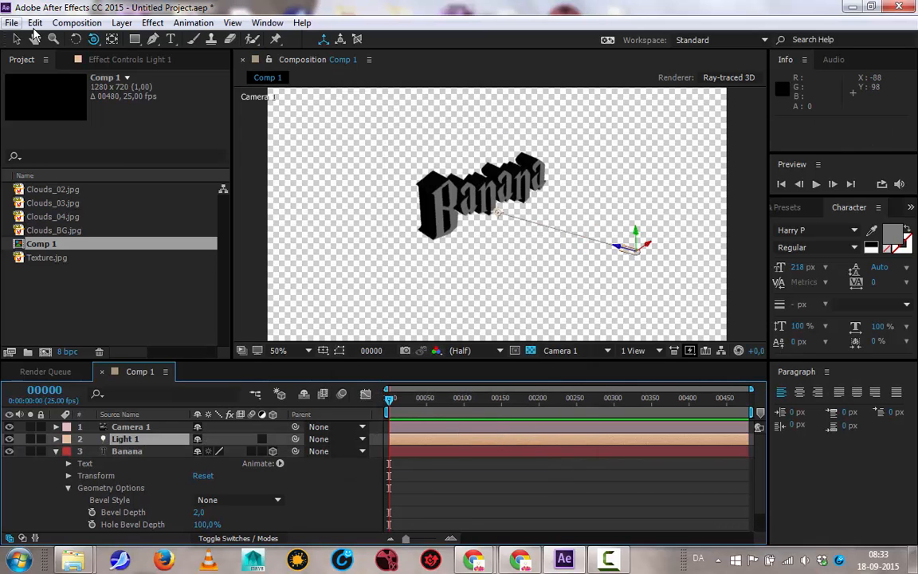
drag(648, 249, 548, 177)
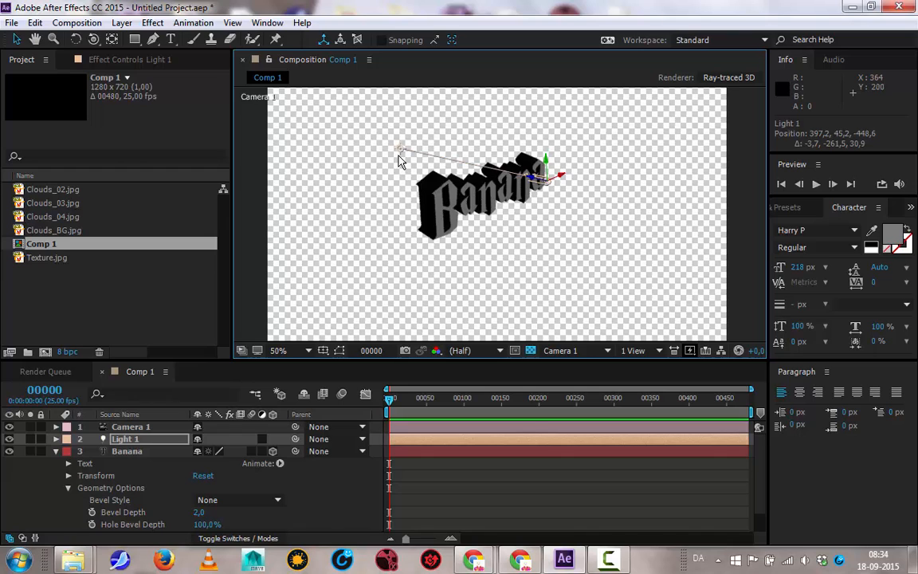
drag(399, 151, 481, 172)
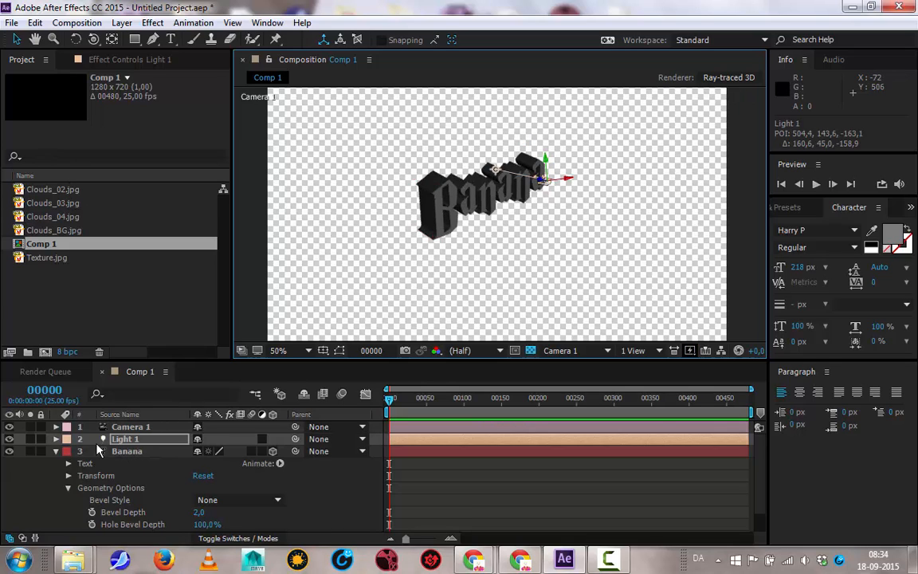
Step: Raise Light 1's Intensity from 100% to 220% under Light Options, then collapse the layer
click(134, 60)
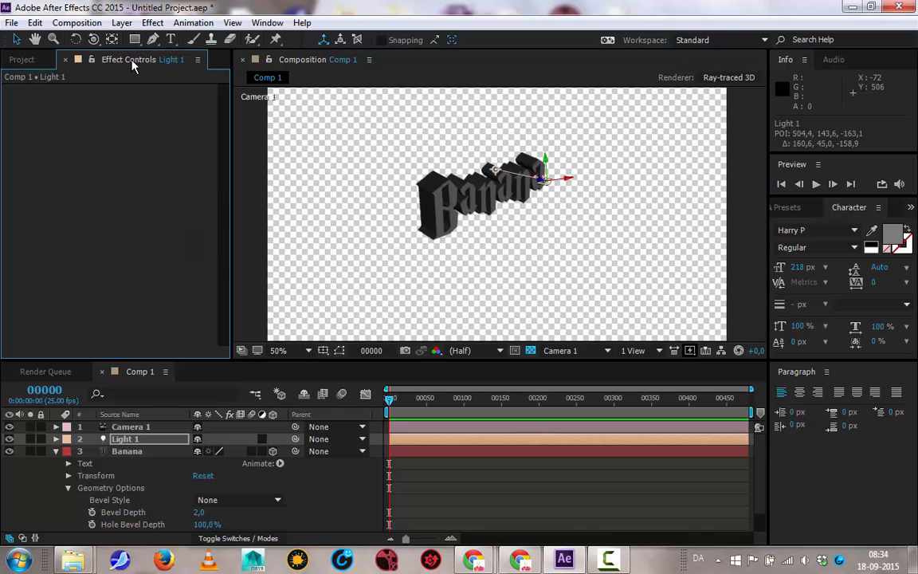
click(22, 61)
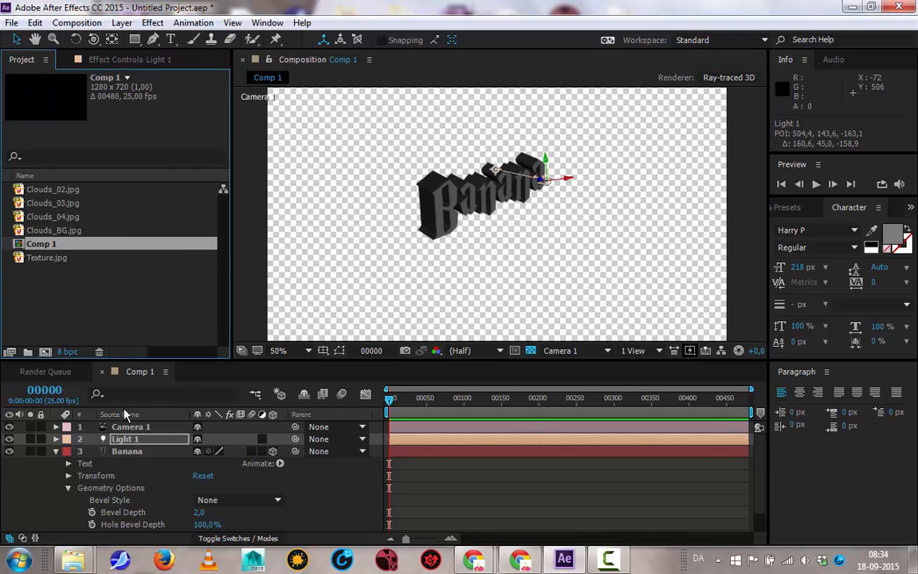
click(56, 440)
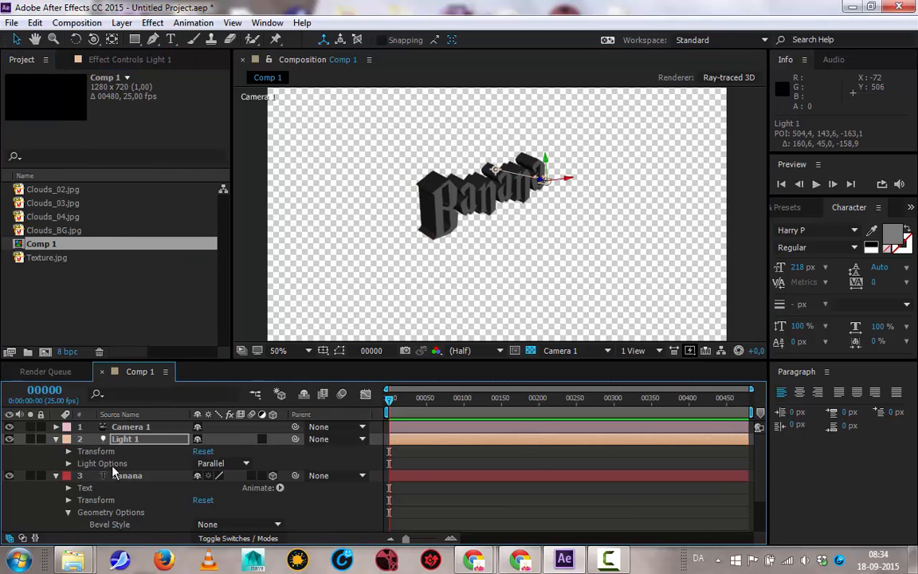
click(80, 470)
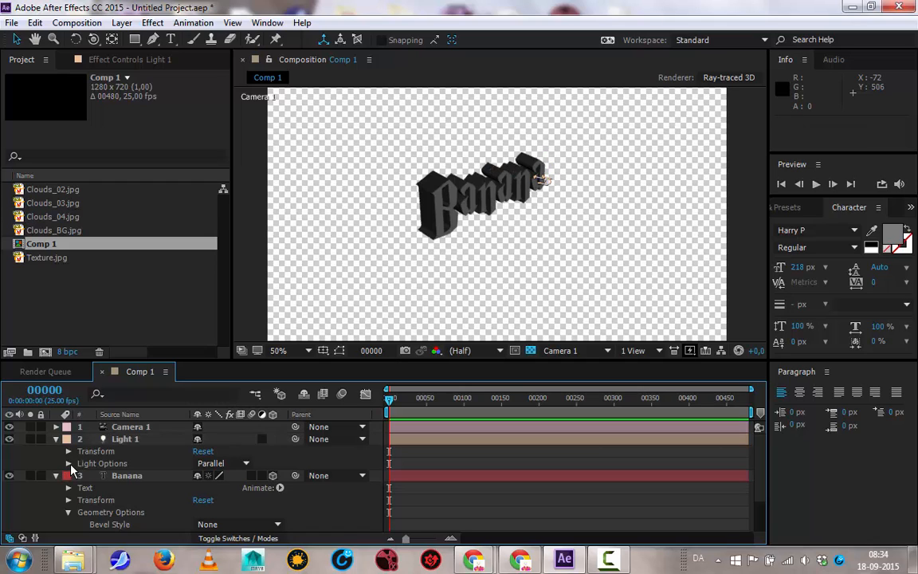
click(69, 464)
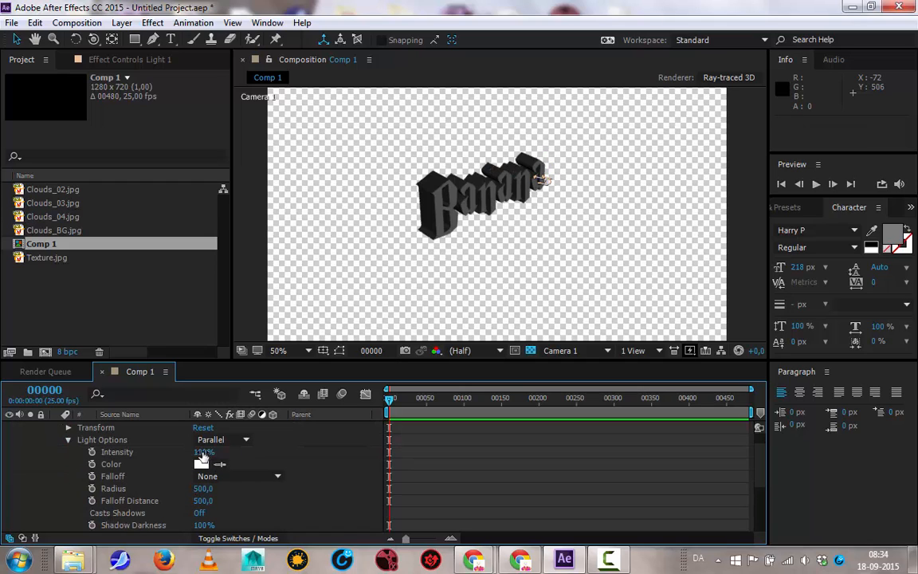
drag(203, 454, 299, 454)
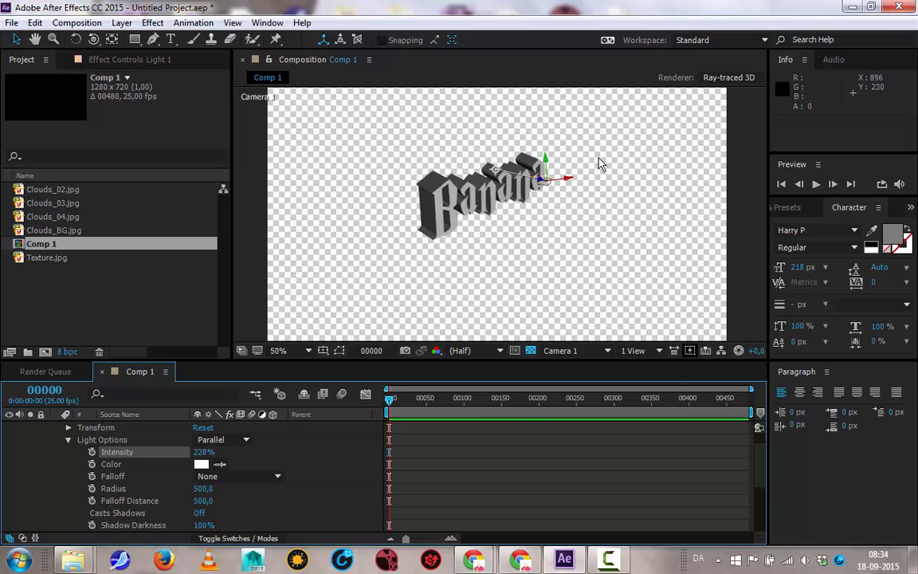
scroll(78, 497, up, 1)
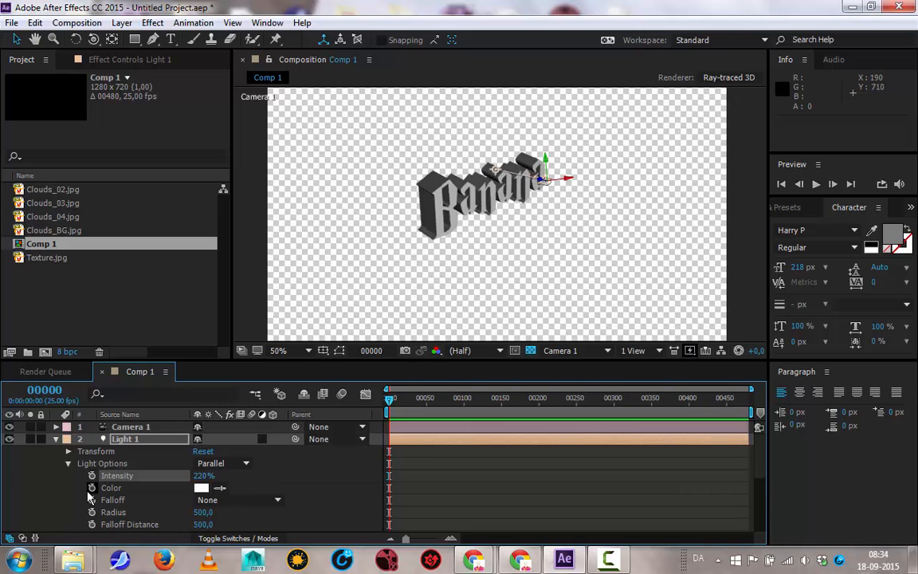
click(55, 439)
click(192, 502)
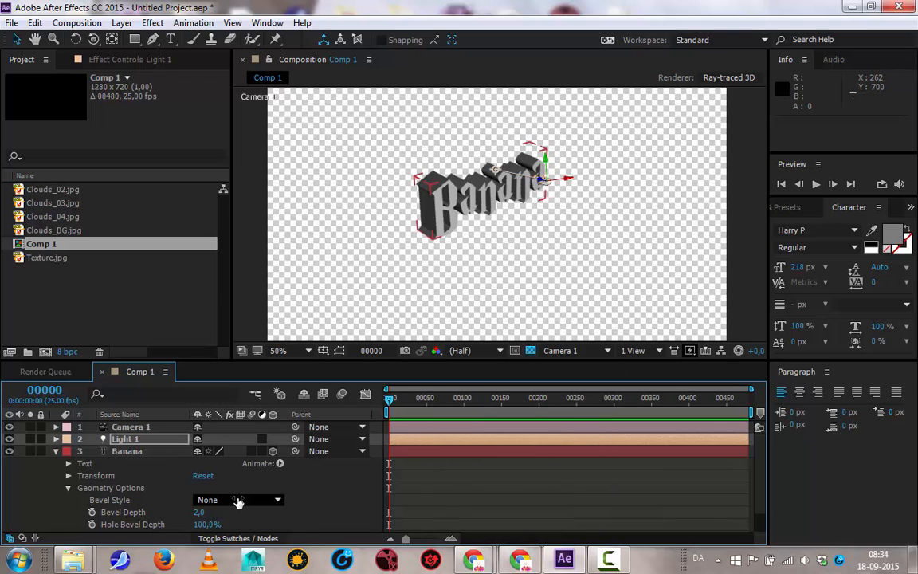
Step: Set the Banana text's Extrusion Depth to 86 and give it an Angular bevel
scroll(181, 496, down, 1)
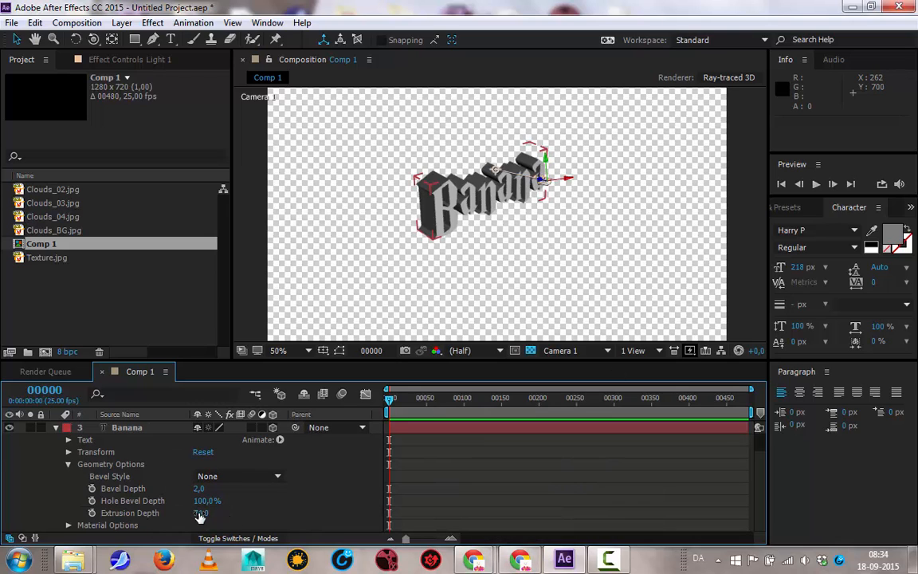
mouse_move(200, 513)
mouse_down()
mouse_move(154, 513)
mouse_move(196, 501)
mouse_up()
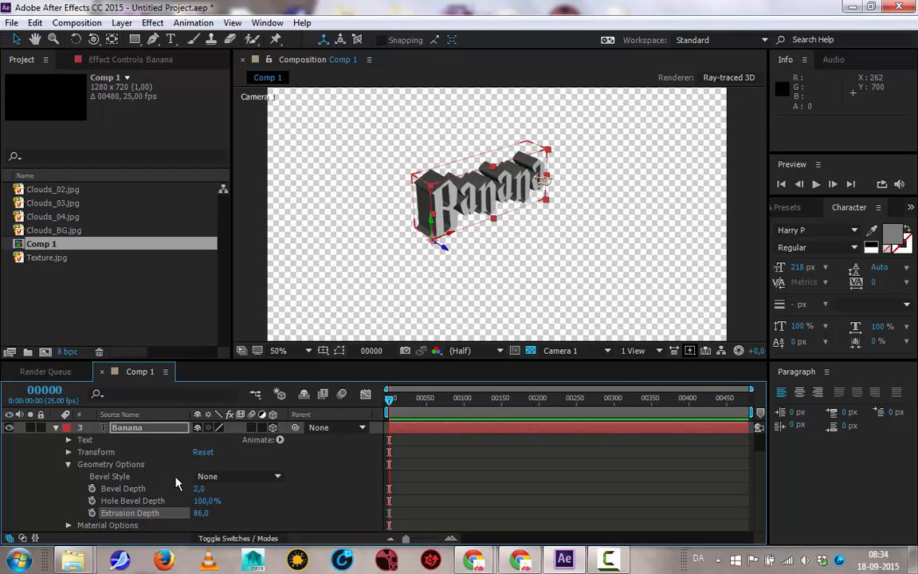
key(period)
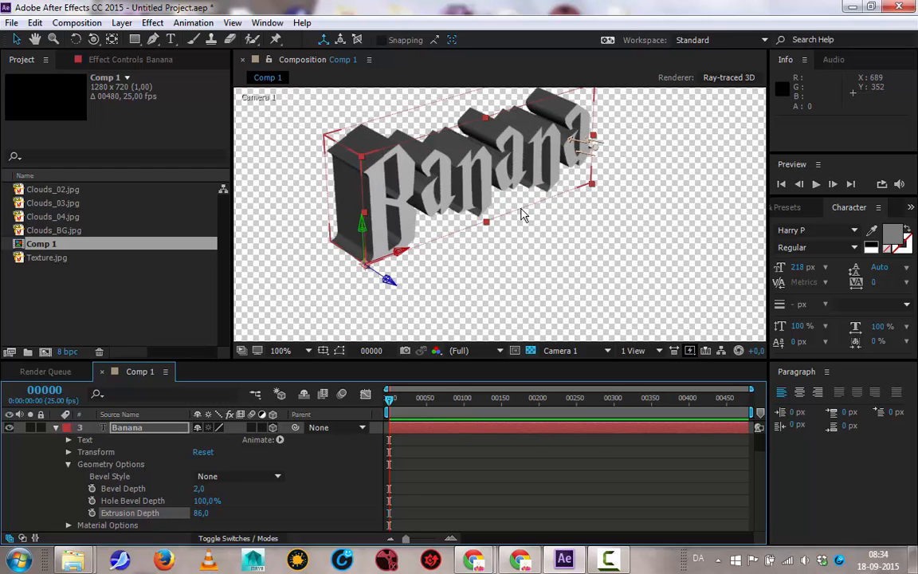
click(231, 476)
click(228, 436)
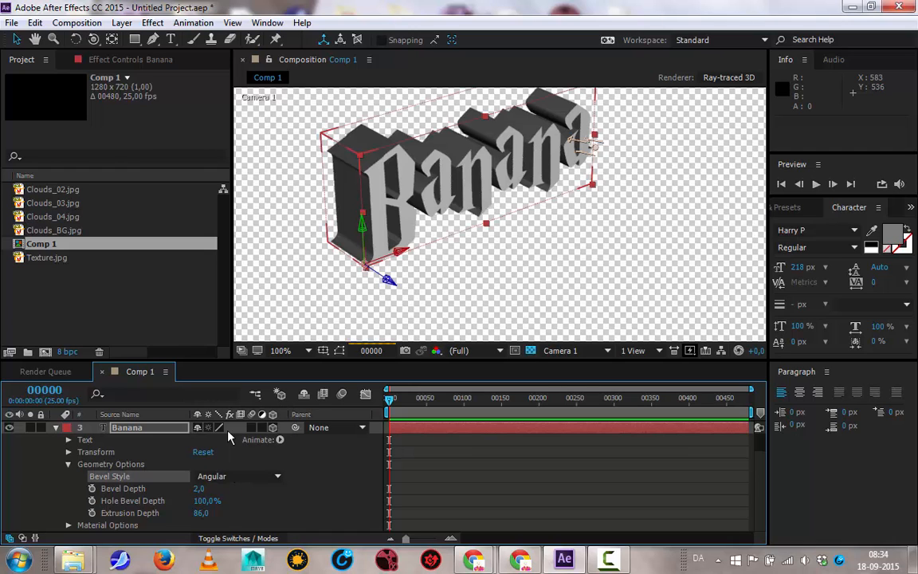
Step: Set Bevel Depth to 3,8 and Hole Bevel Depth to 32%, nudging the text slightly
scroll(331, 166, up, 1)
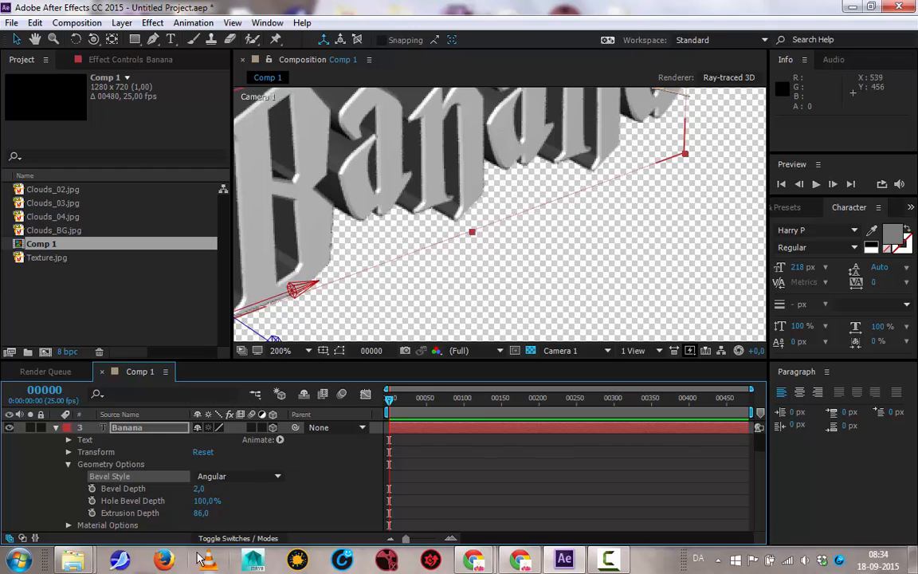
drag(199, 487, 204, 479)
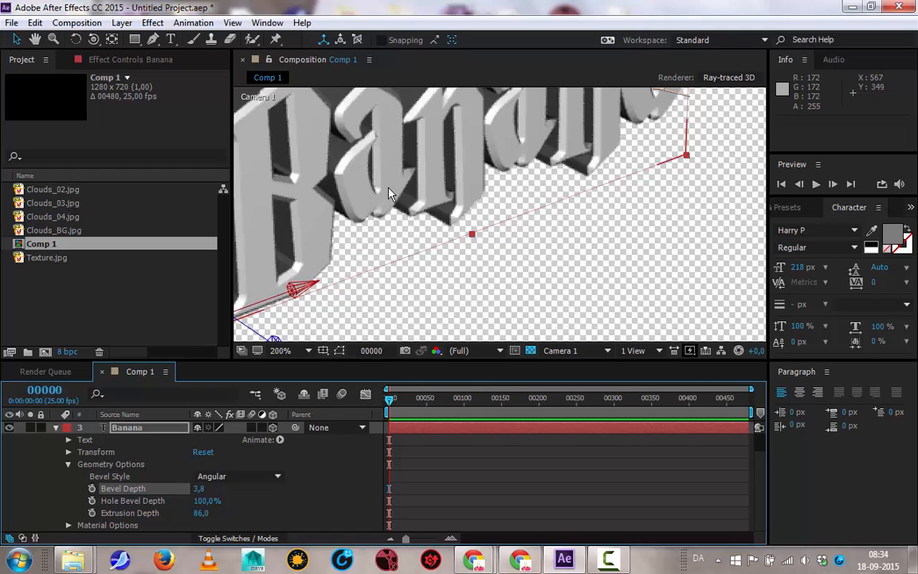
key(h)
drag(349, 169, 451, 294)
key(v)
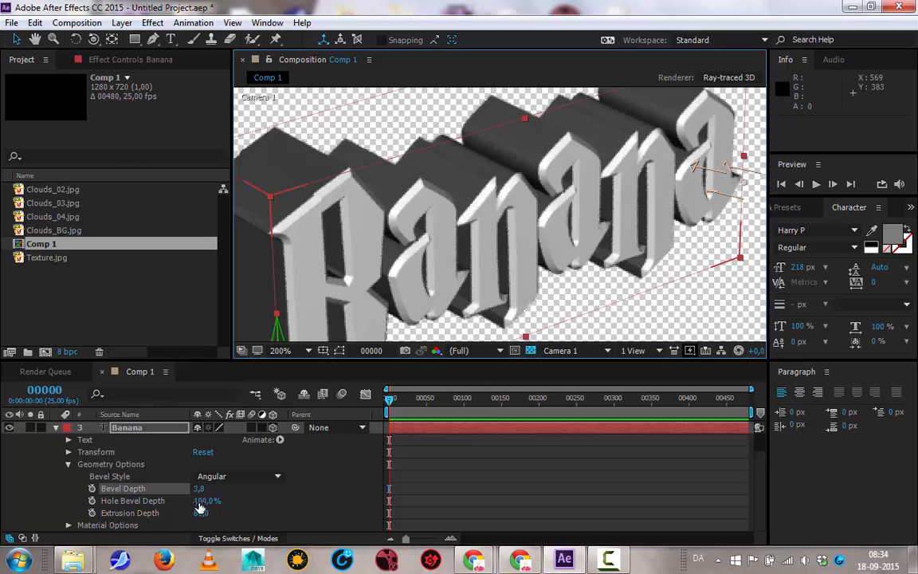
drag(199, 504, 146, 501)
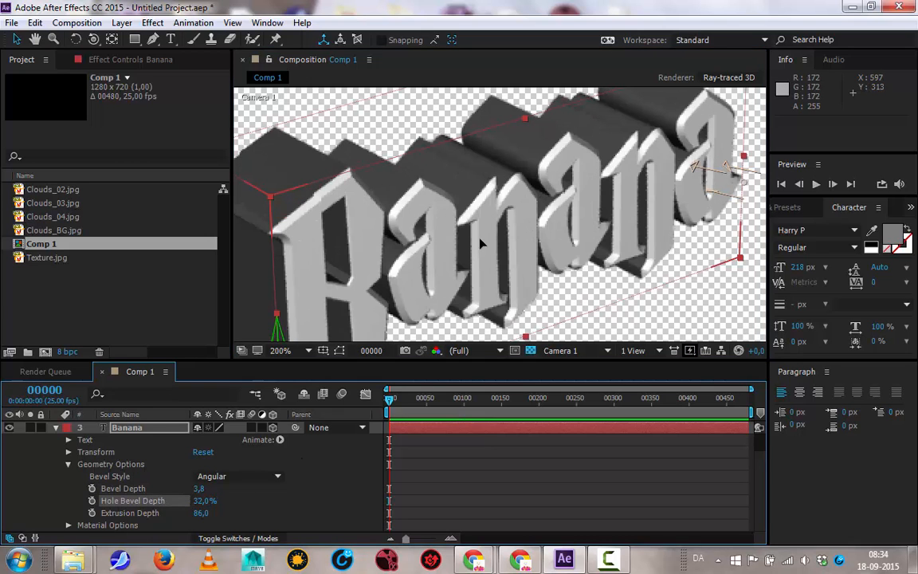
drag(446, 242, 570, 246)
scroll(571, 245, down, 3)
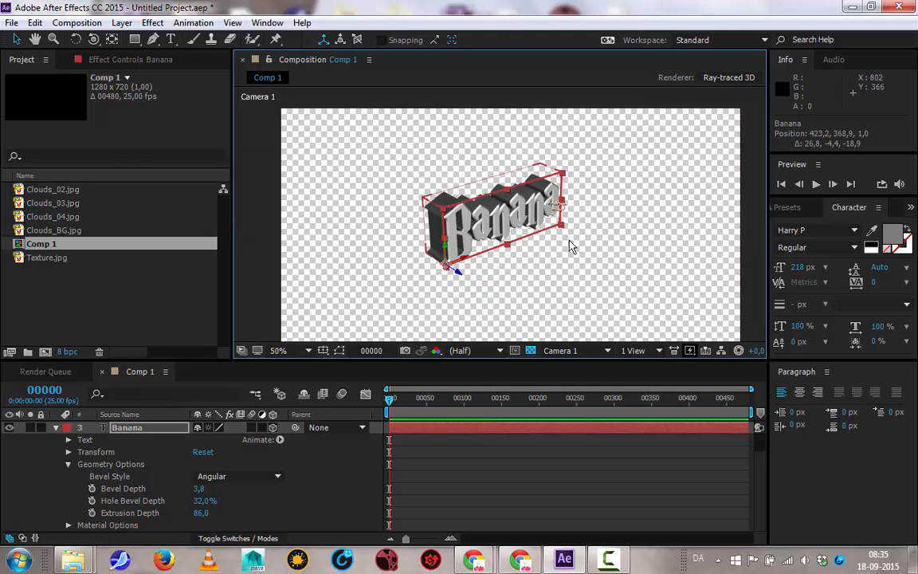
Step: Orbit the camera to face the text head-on and split the viewer into 2 Views - Horizontal
click(93, 39)
drag(548, 303, 489, 263)
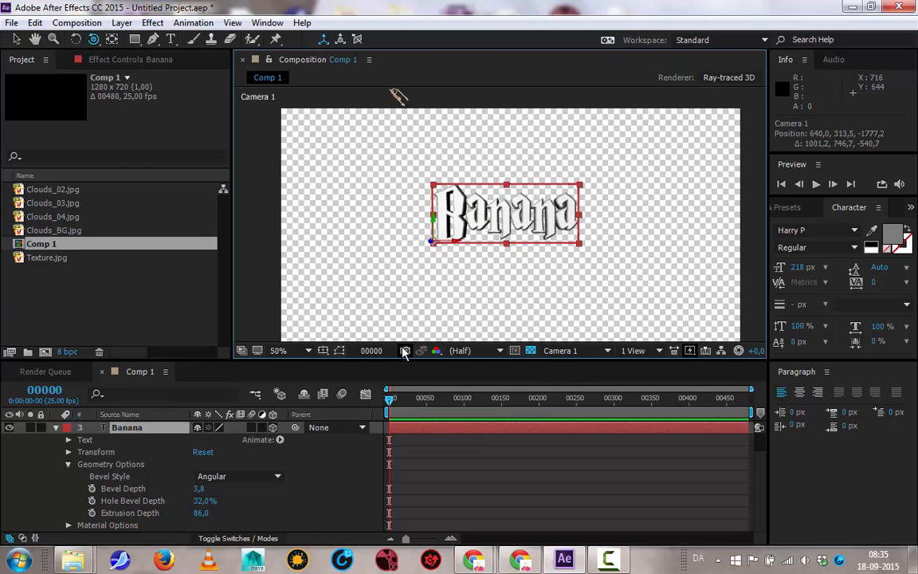
click(655, 351)
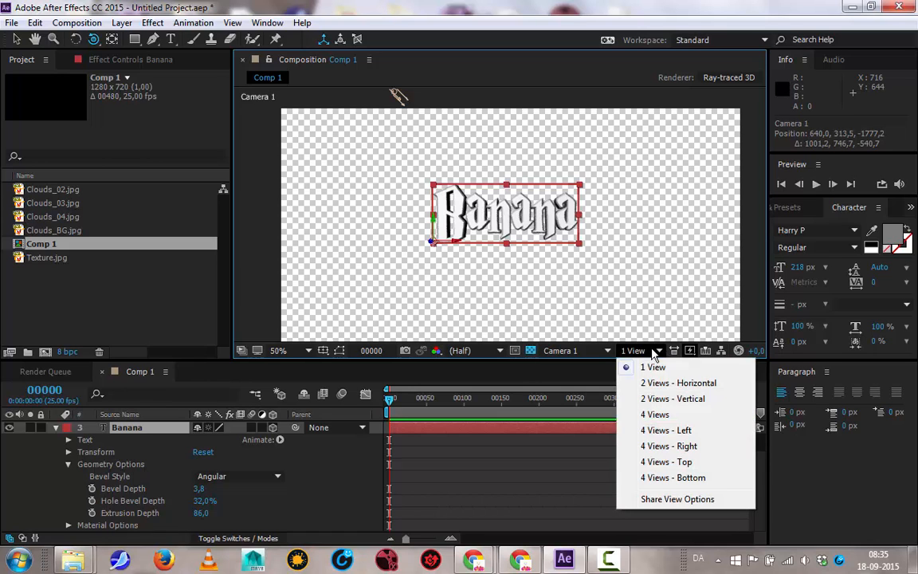
click(660, 385)
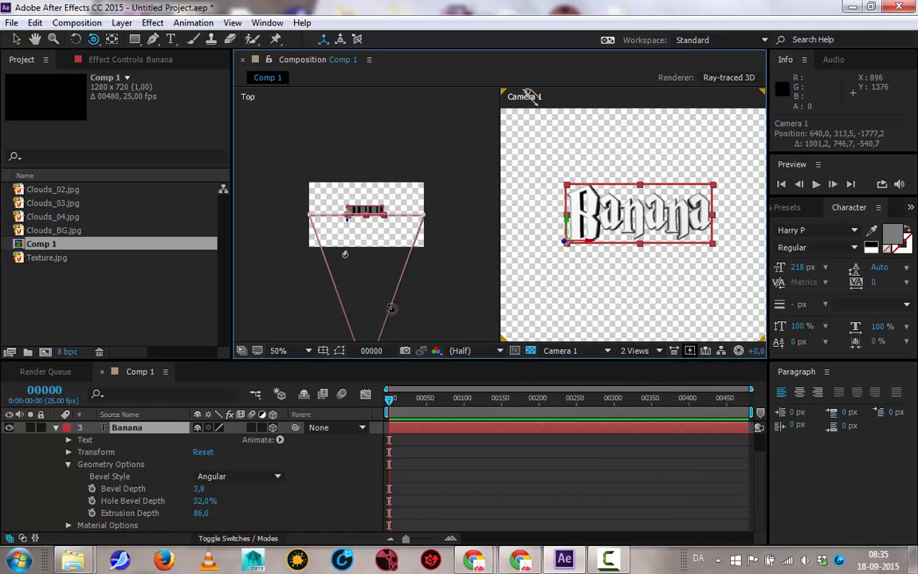
Step: In the Top view, push Camera 1 forward close to the Banana letters
click(16, 39)
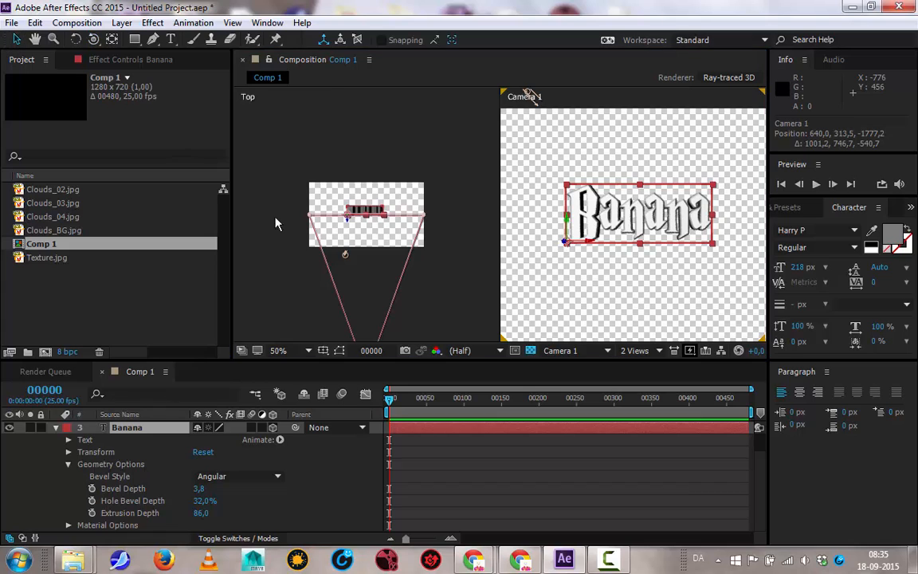
key(space)
drag(348, 250, 341, 198)
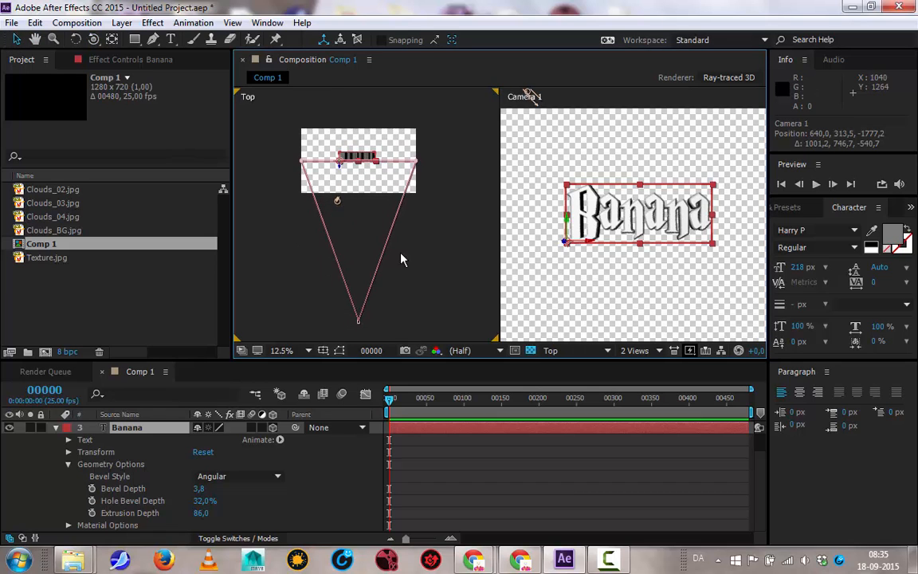
click(359, 321)
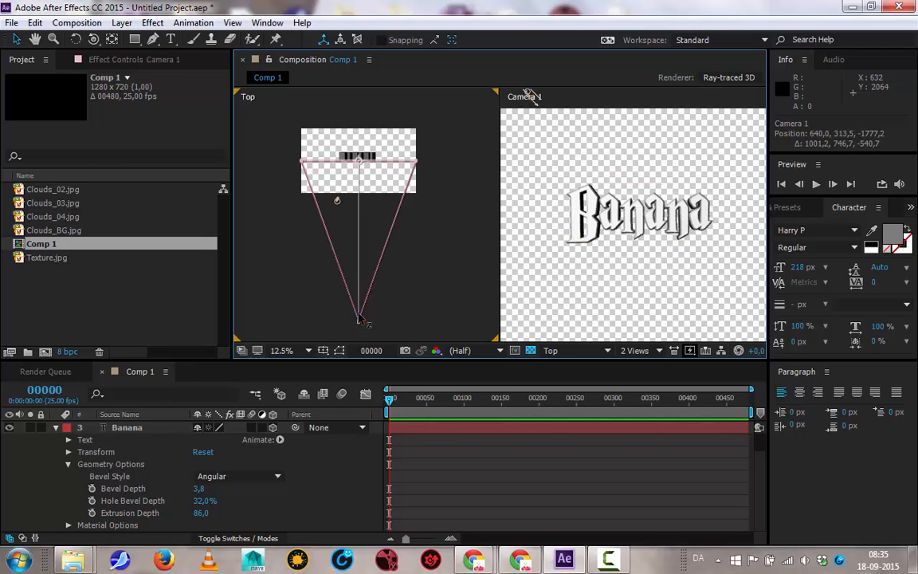
drag(359, 321, 361, 168)
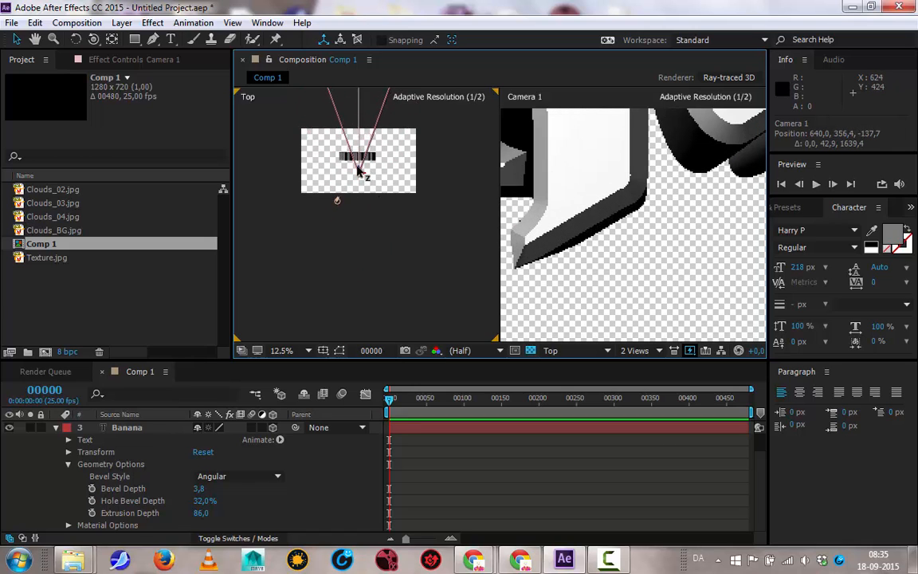
Step: Show the Front view in the left pane and fine-tune the camera's horizontal position
click(550, 351)
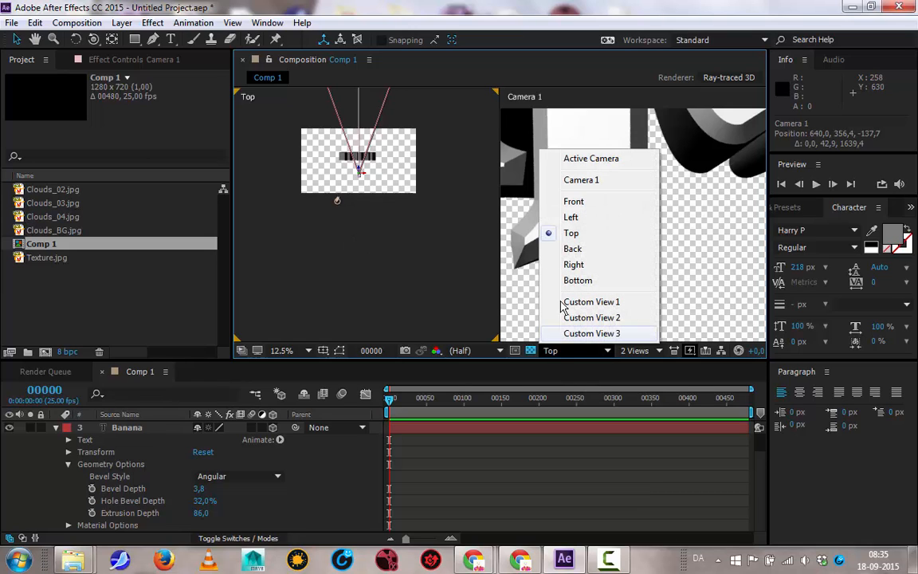
click(571, 202)
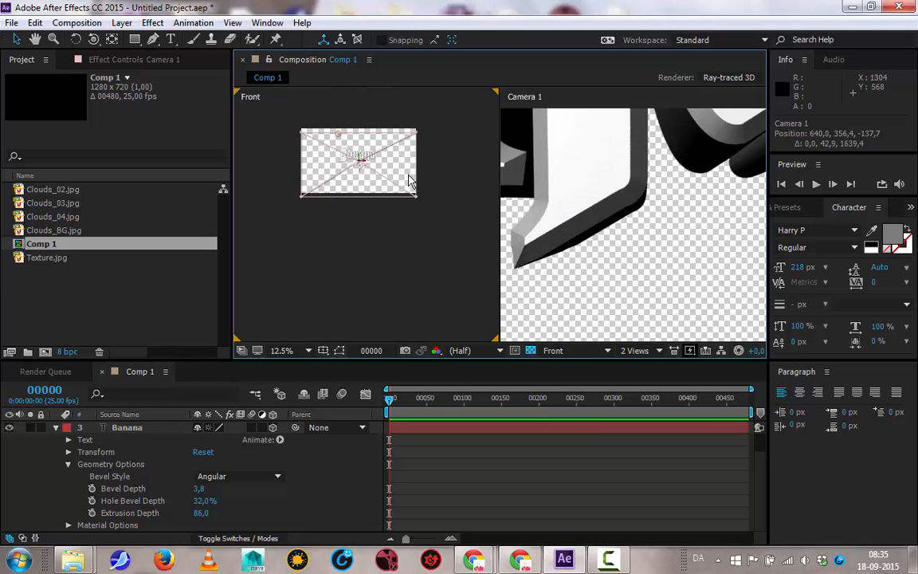
scroll(356, 181, up, 4)
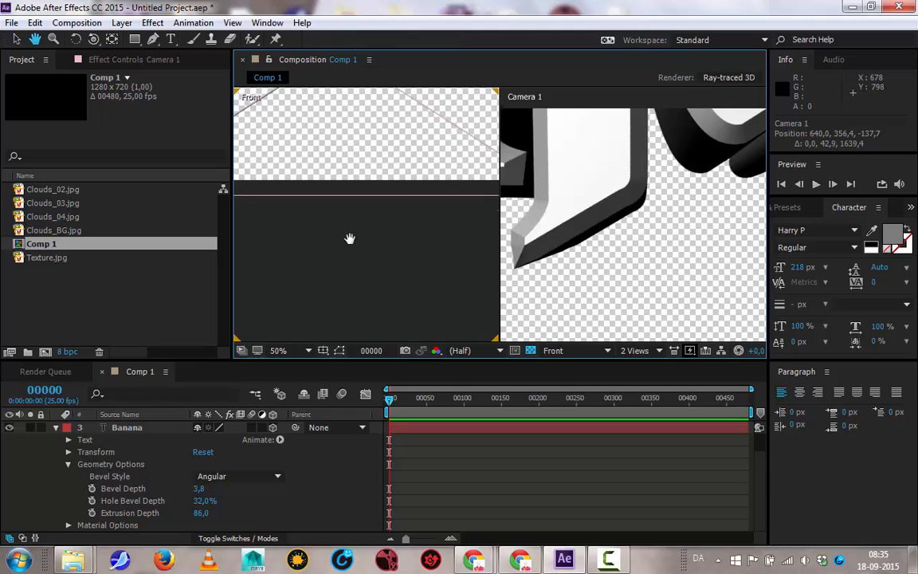
click(317, 148)
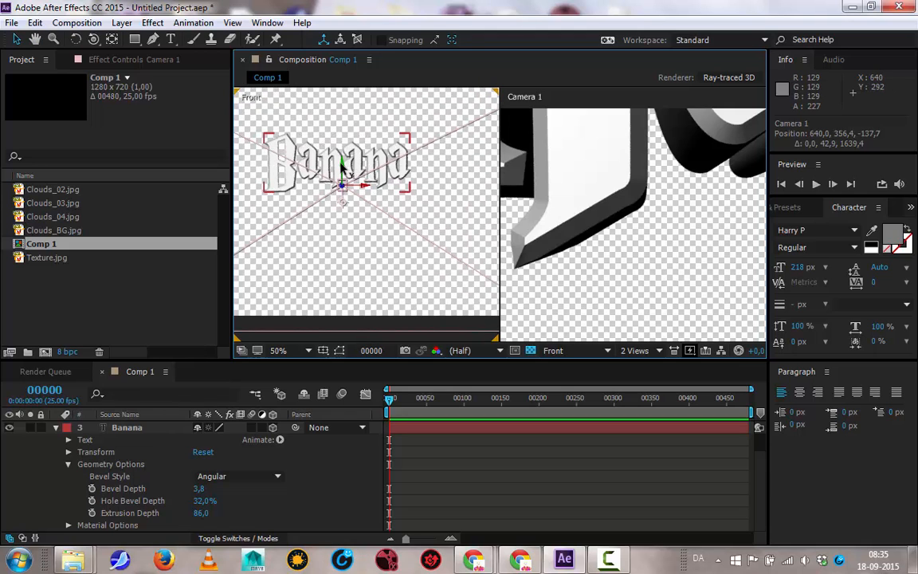
drag(306, 147, 352, 164)
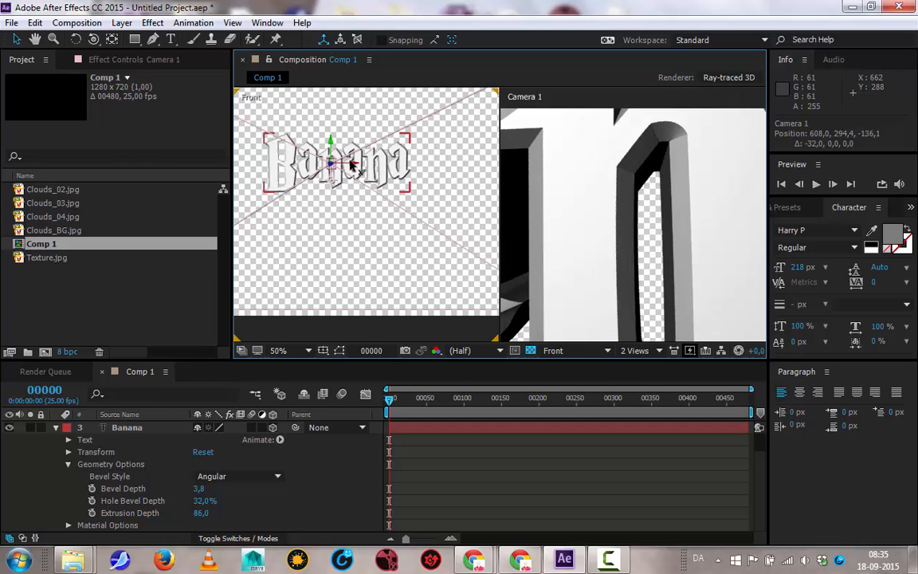
scroll(309, 161, up, 3)
drag(367, 267, 424, 326)
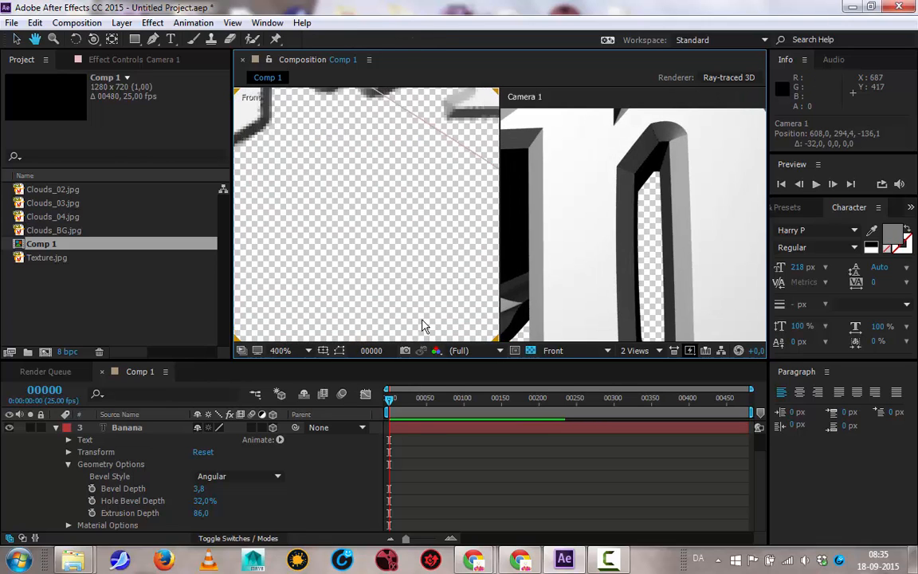
drag(435, 214, 420, 322)
key(v)
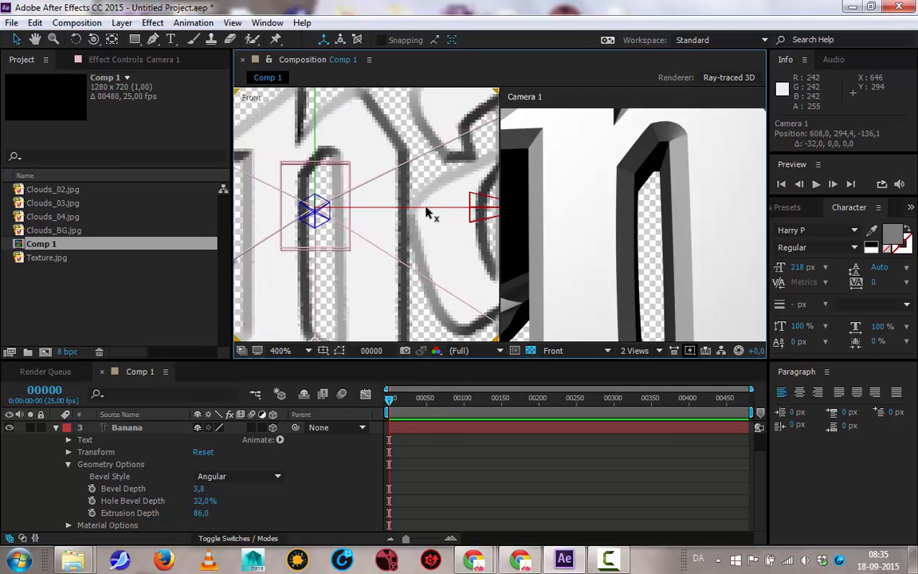
drag(427, 214, 431, 214)
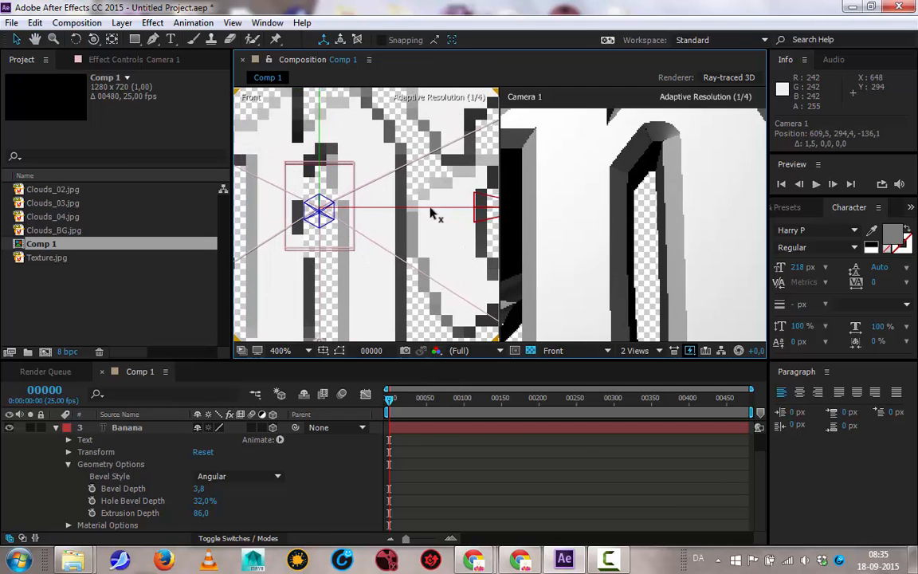
Step: From the Top view, pull Camera 1 far back to position 609.5, 208.8, -3407.0
click(579, 356)
click(571, 233)
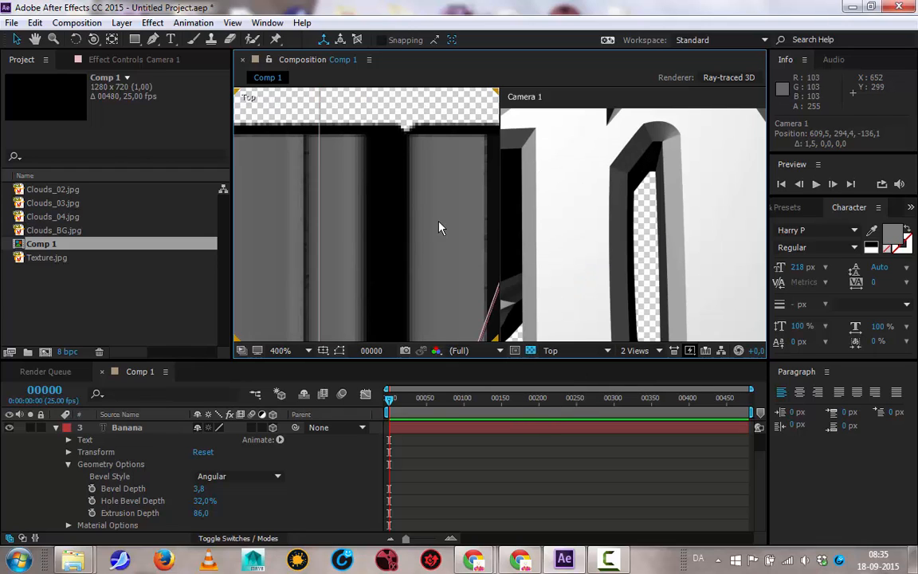
scroll(438, 228, down, 4)
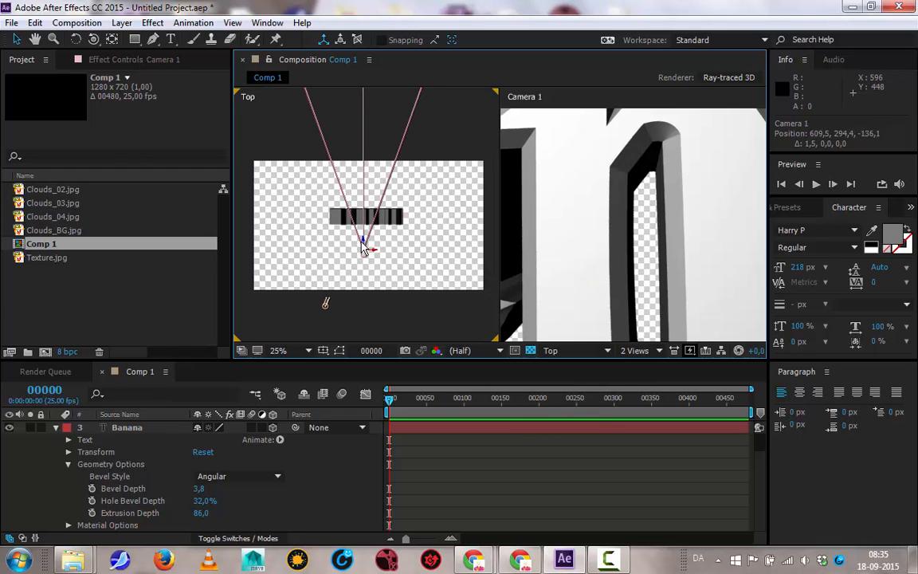
drag(363, 242, 370, 312)
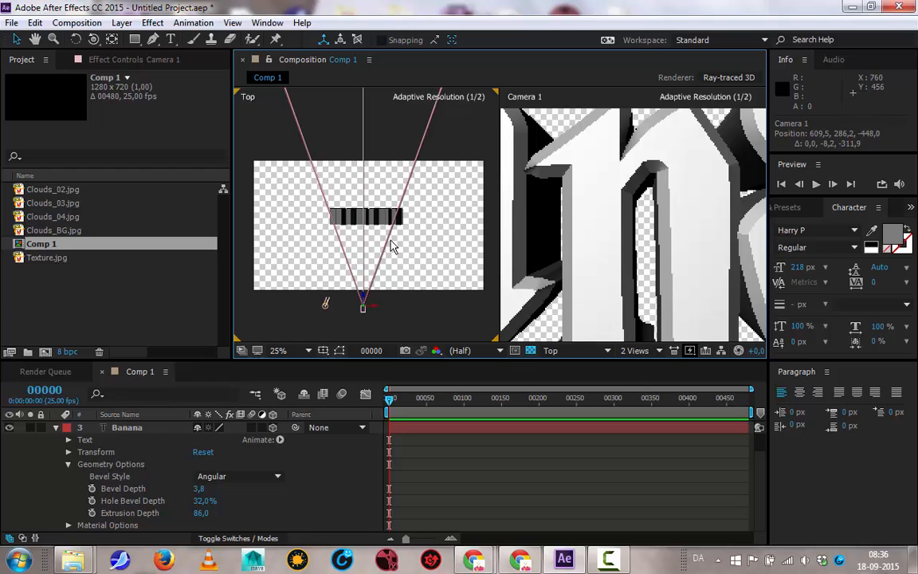
scroll(396, 243, down, 3)
scroll(391, 243, up, 1)
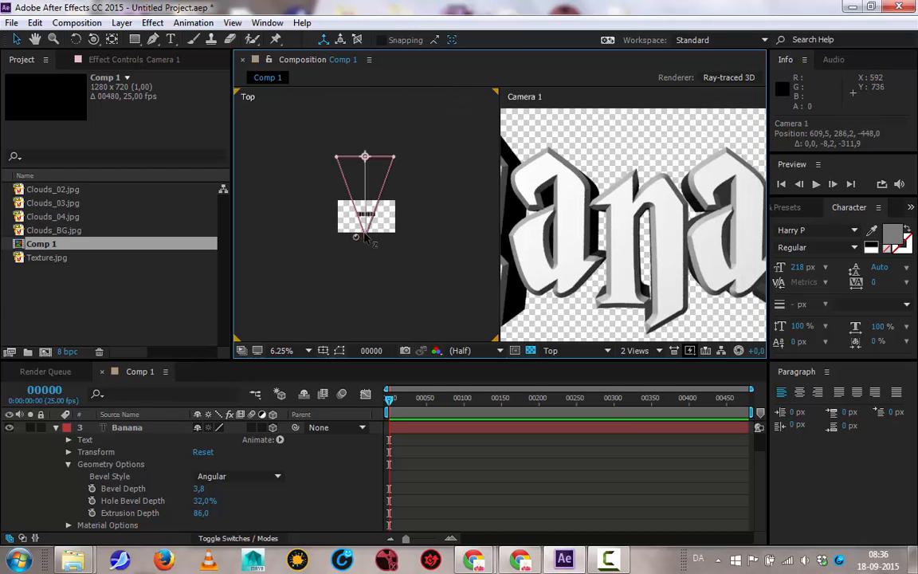
drag(365, 238, 376, 369)
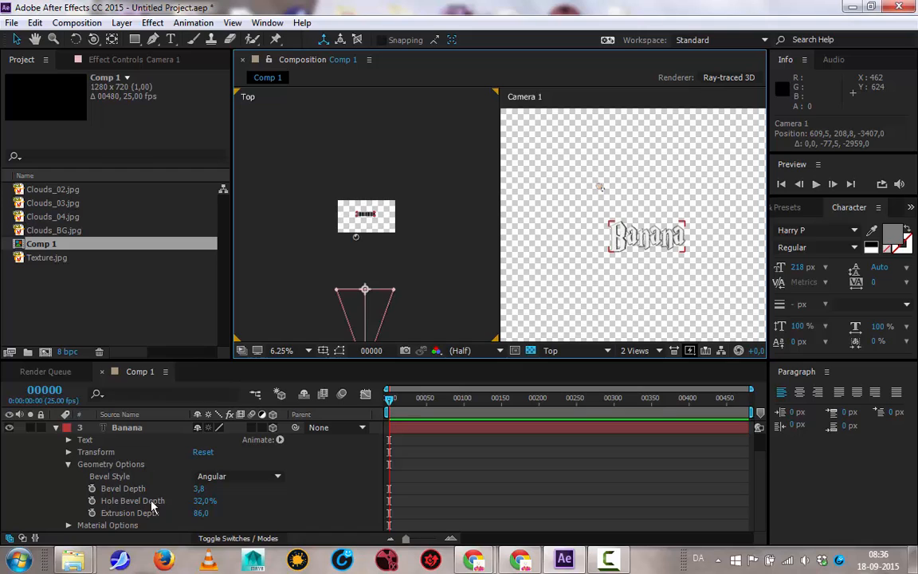
click(55, 427)
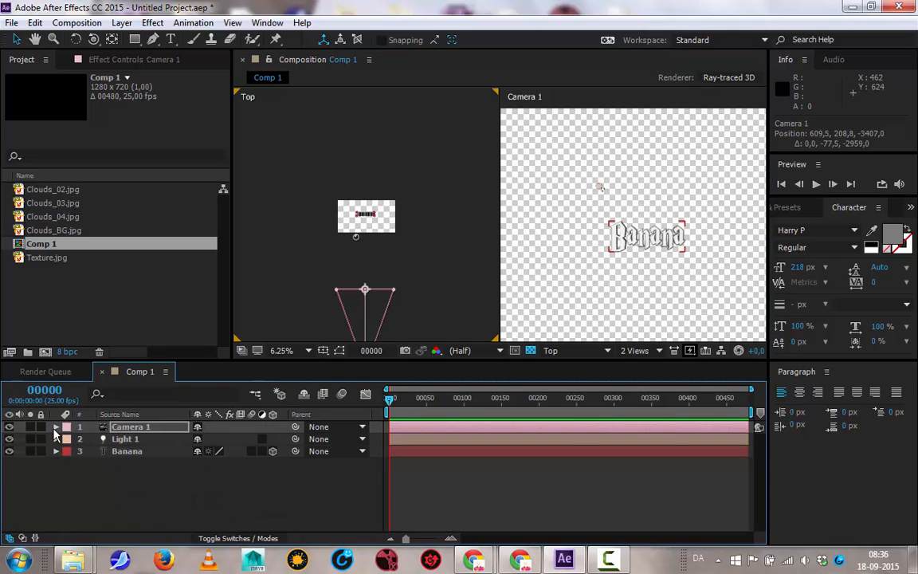
click(99, 455)
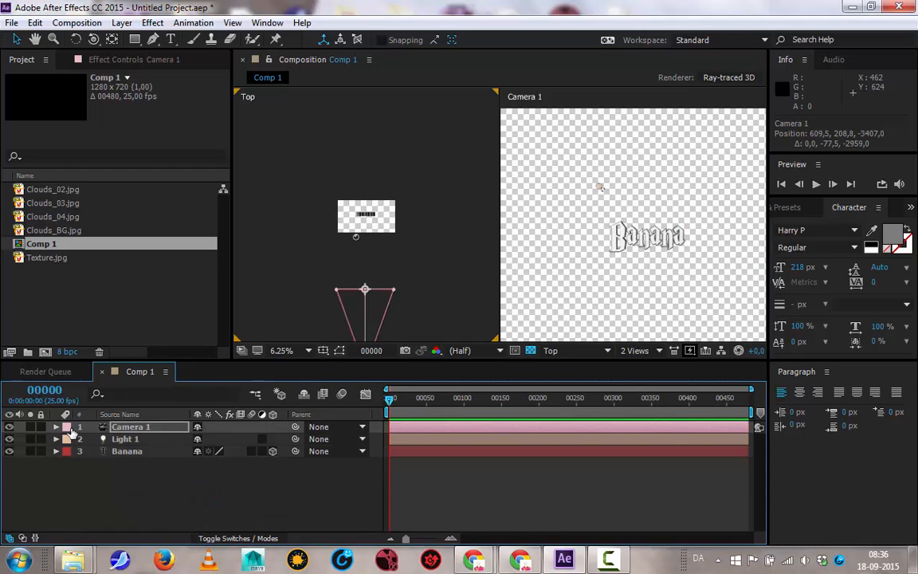
click(132, 431)
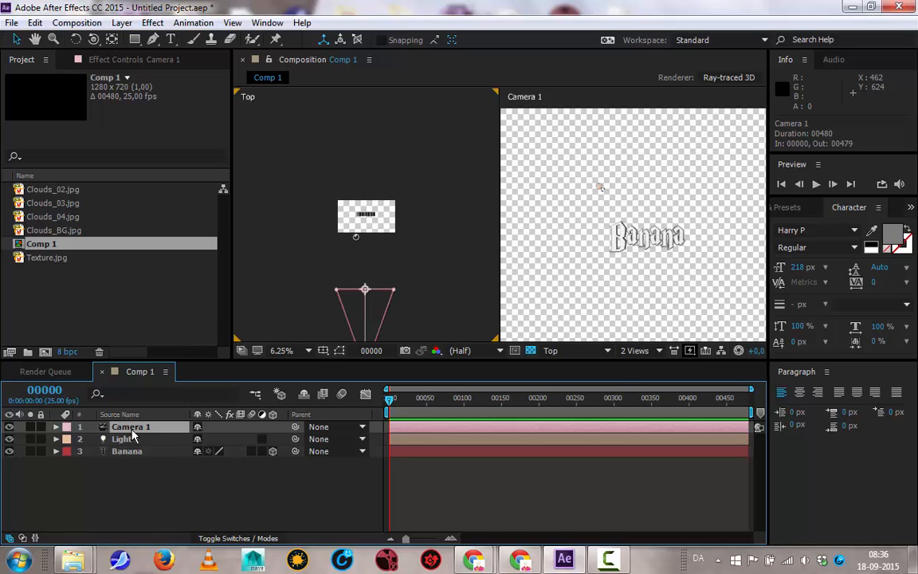
Step: Set a Camera 1 Position keyframe at frame 0 and move the time indicator to frame 251
key(p)
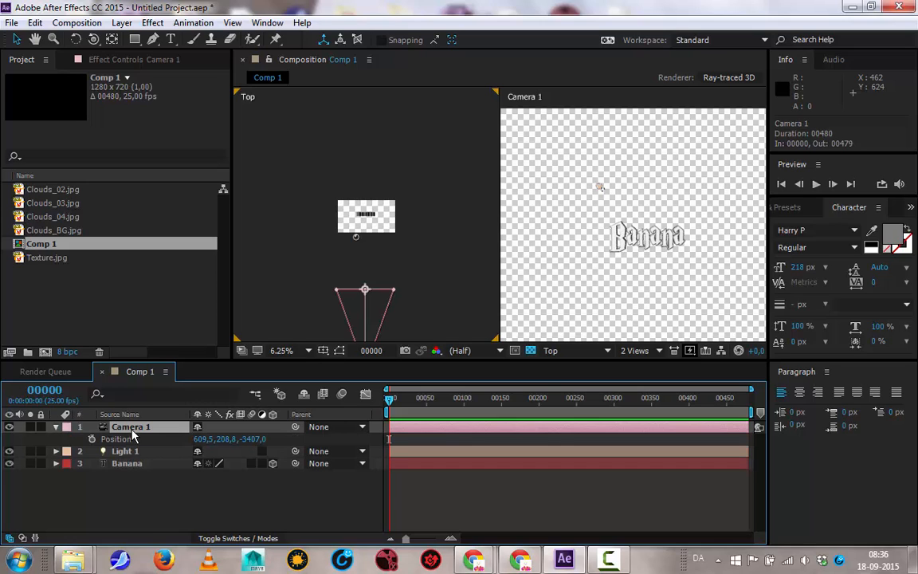
click(92, 439)
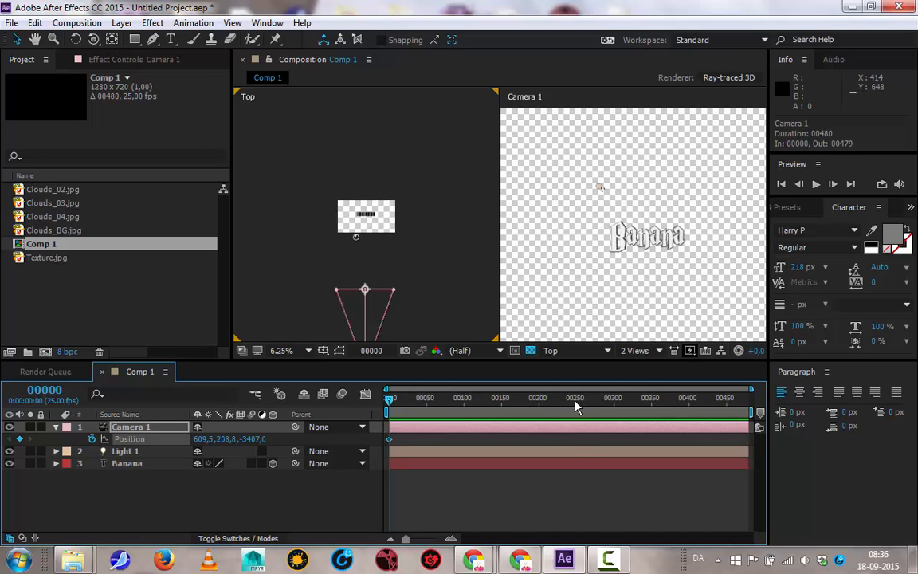
drag(579, 404, 578, 404)
Step: Drag the camera forward past the Banana text in the Top view, then preview the flight
key(h)
drag(434, 269, 429, 238)
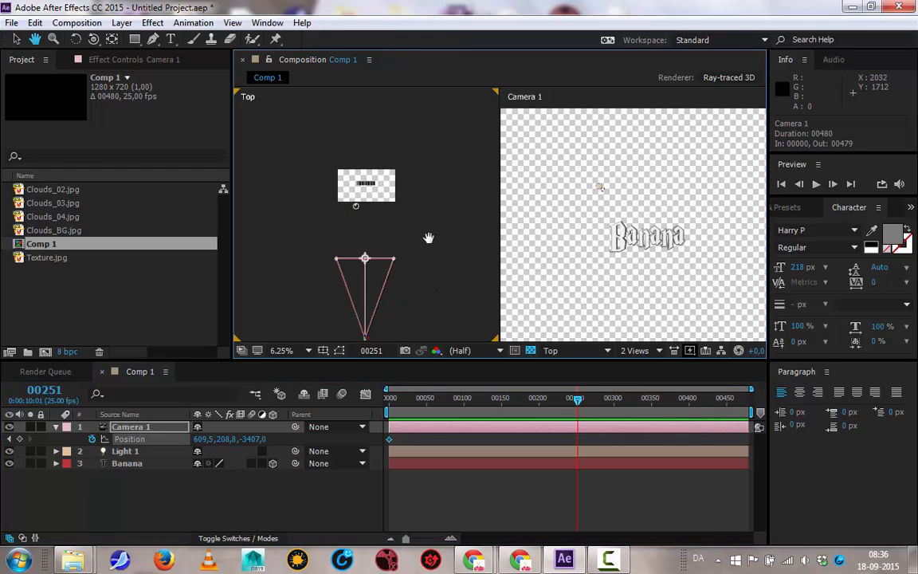
key(v)
drag(368, 315, 368, 177)
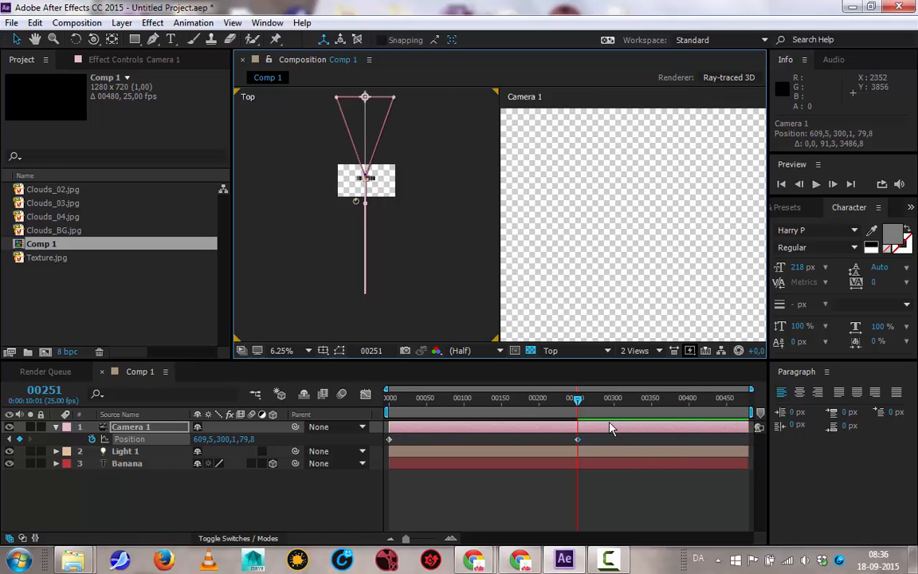
drag(577, 400, 489, 410)
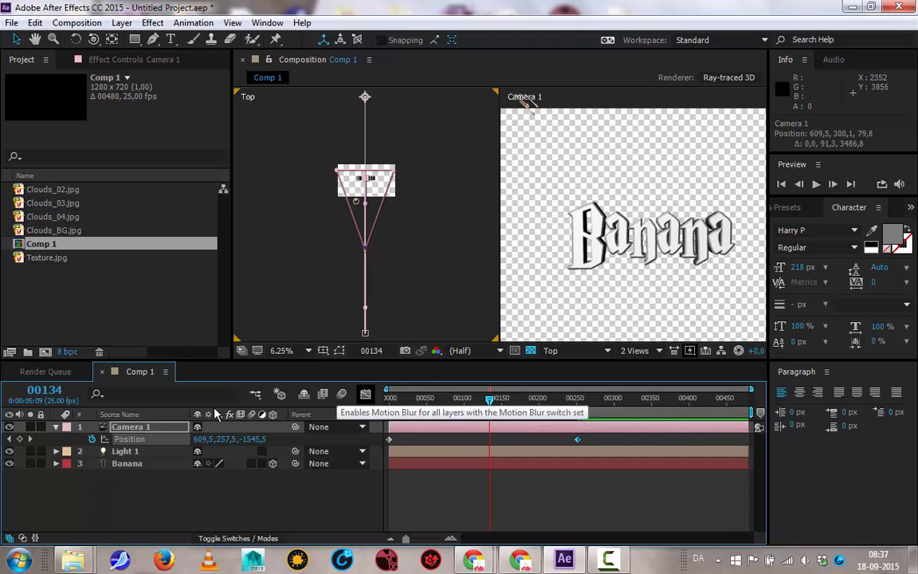
click(57, 192)
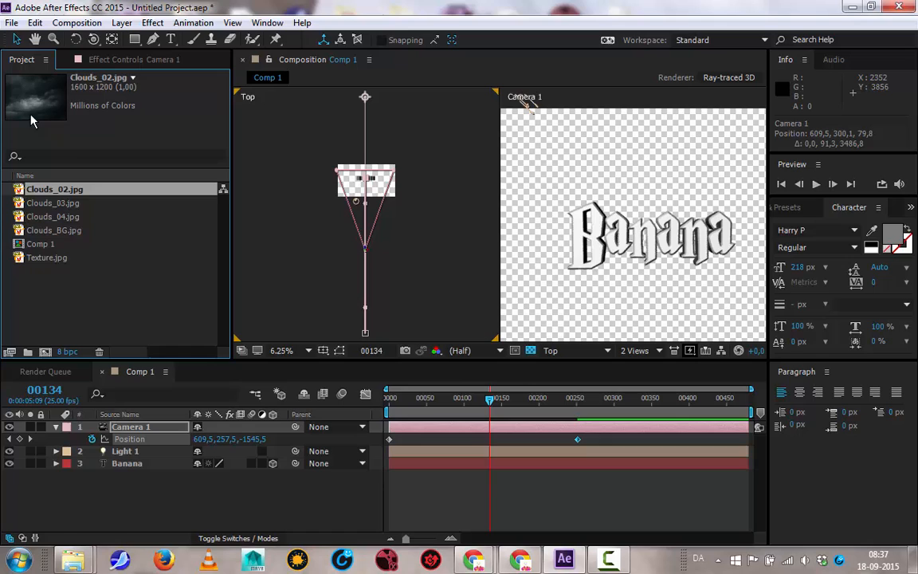
Step: Browse the cloud images and add Clouds_02.jpg to the composition as a layer
click(48, 205)
key(Down)
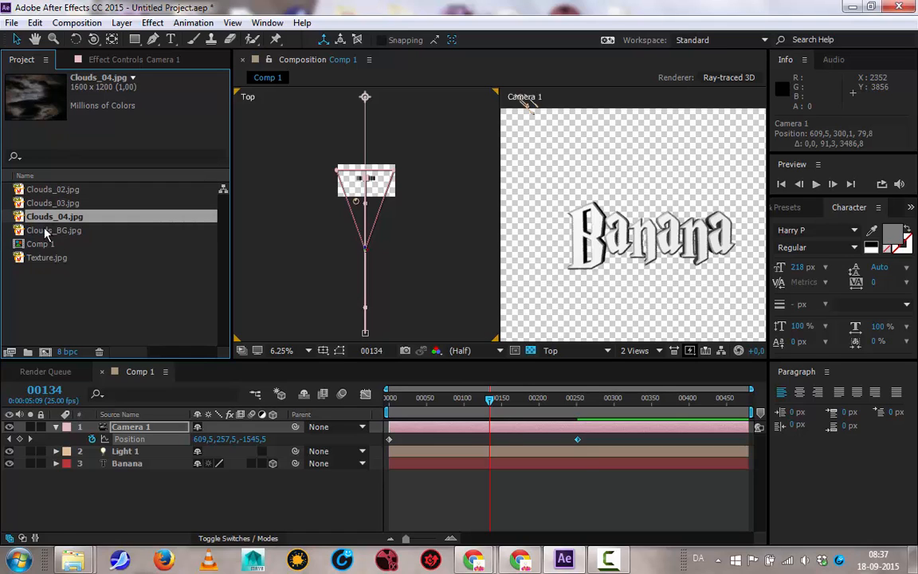
key(Down)
click(48, 190)
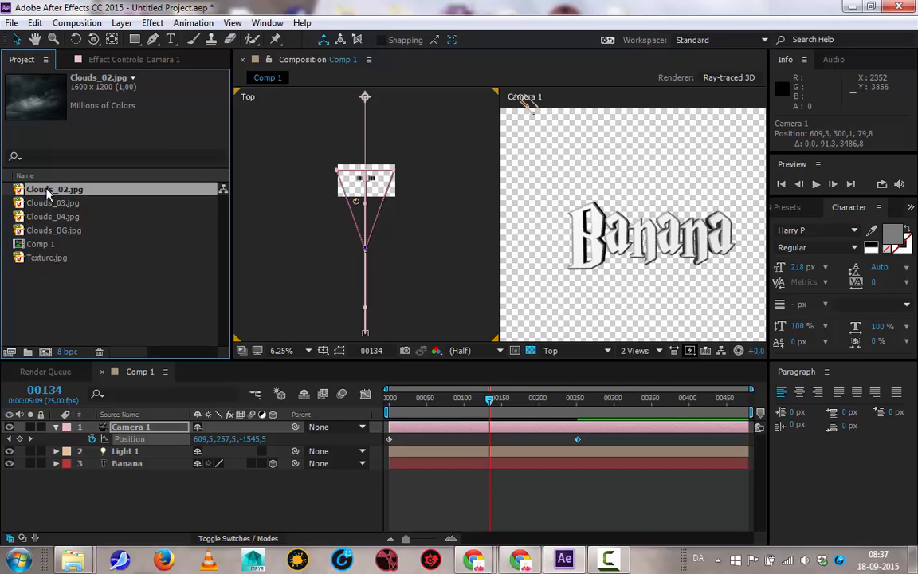
drag(48, 191, 182, 488)
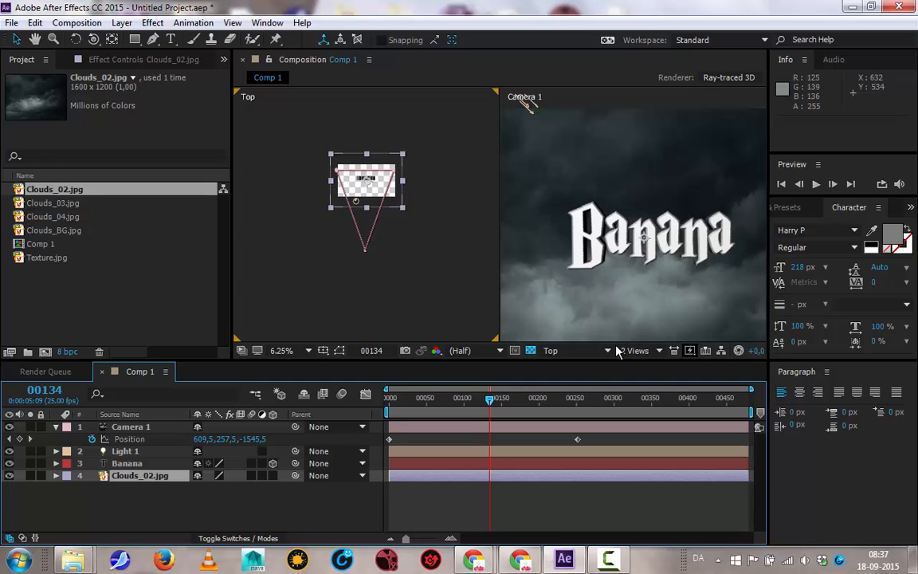
Step: Make Clouds_02.jpg a 3D layer and push it back to Z 2264 behind the Banana text
drag(489, 398, 512, 399)
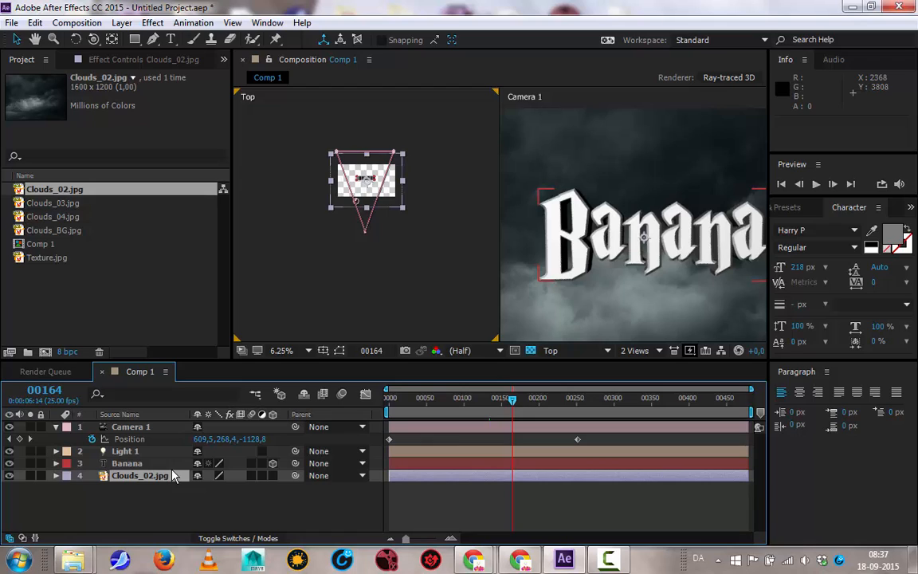
click(273, 475)
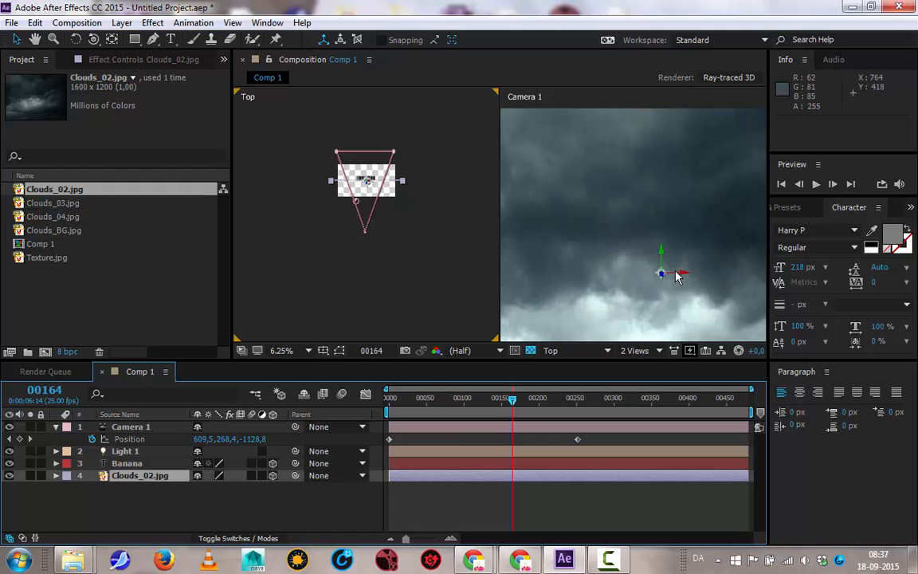
key(period)
key(period)
drag(371, 201, 371, 311)
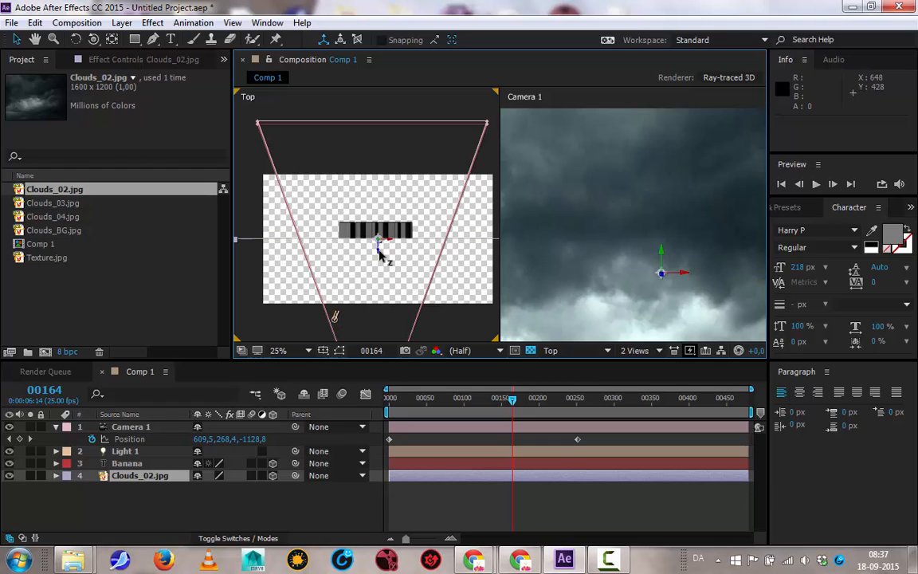
drag(381, 243, 390, 4)
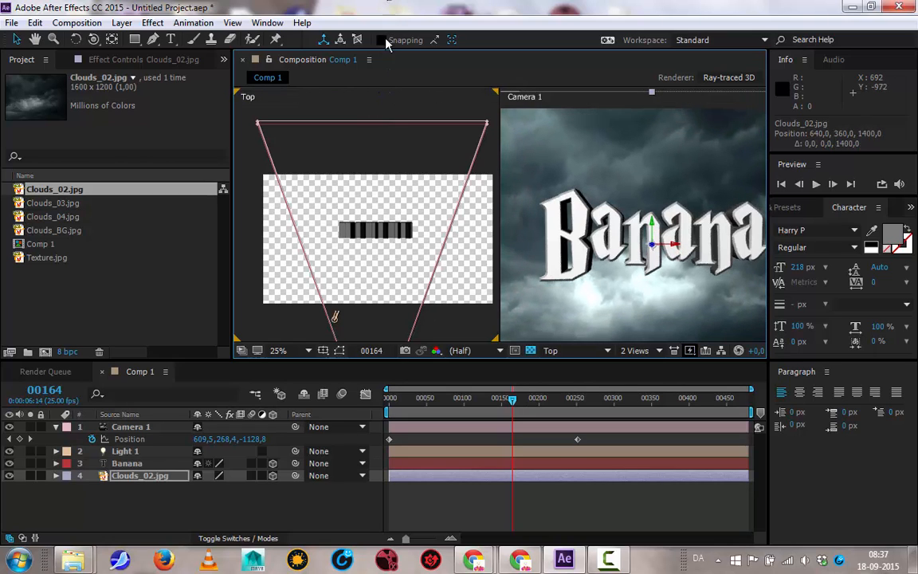
scroll(384, 215, down, 5)
scroll(384, 215, up, 3)
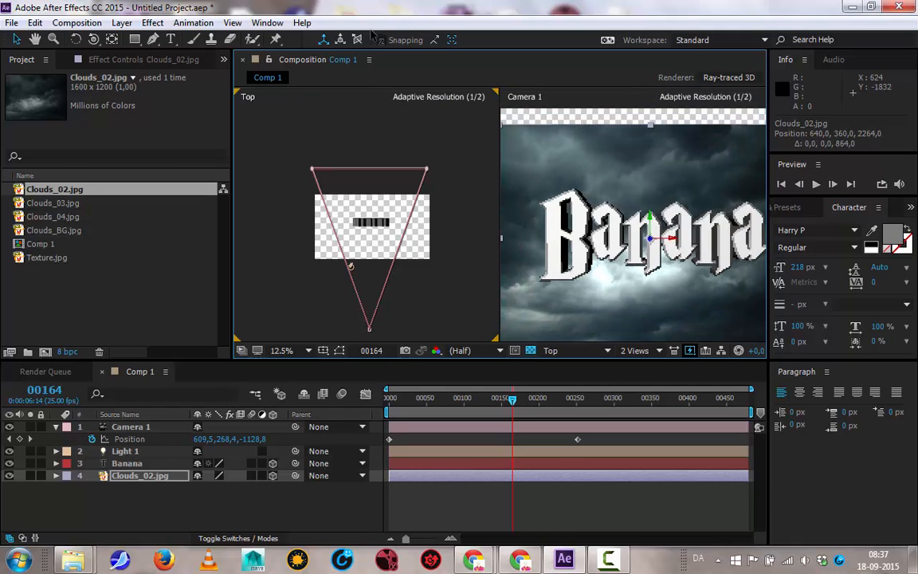
scroll(614, 216, down, 3)
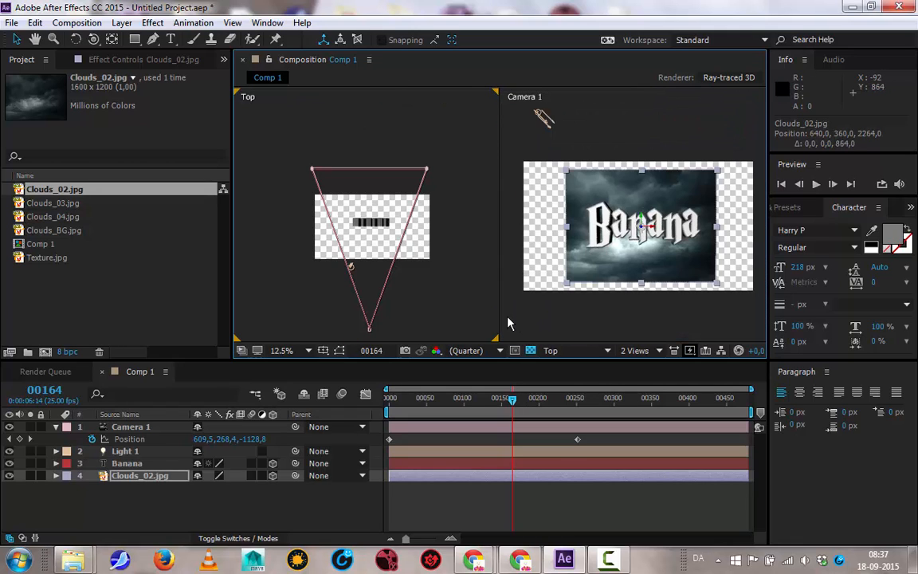
Step: Scale Clouds_02 to about 259.8, 203.4% and preview the camera move
click(119, 478)
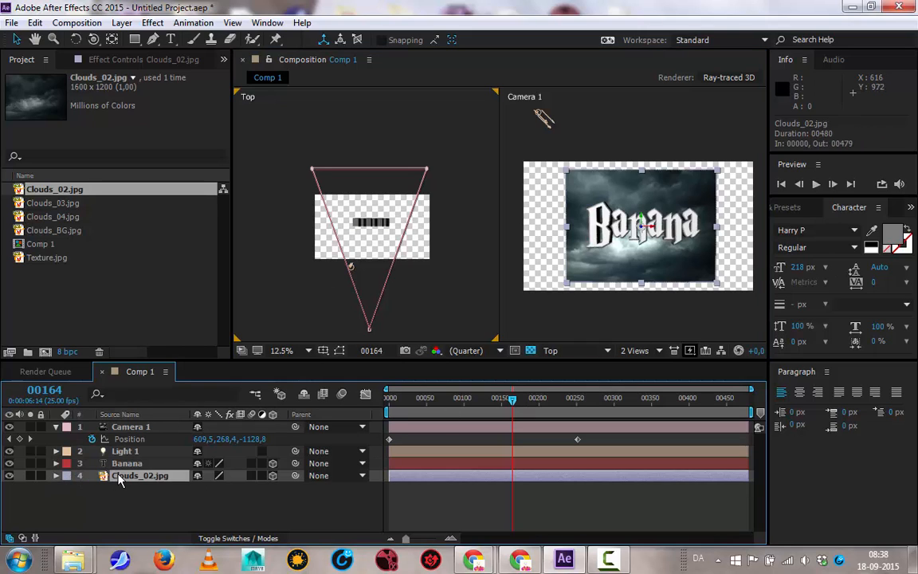
key(s)
drag(236, 488, 279, 492)
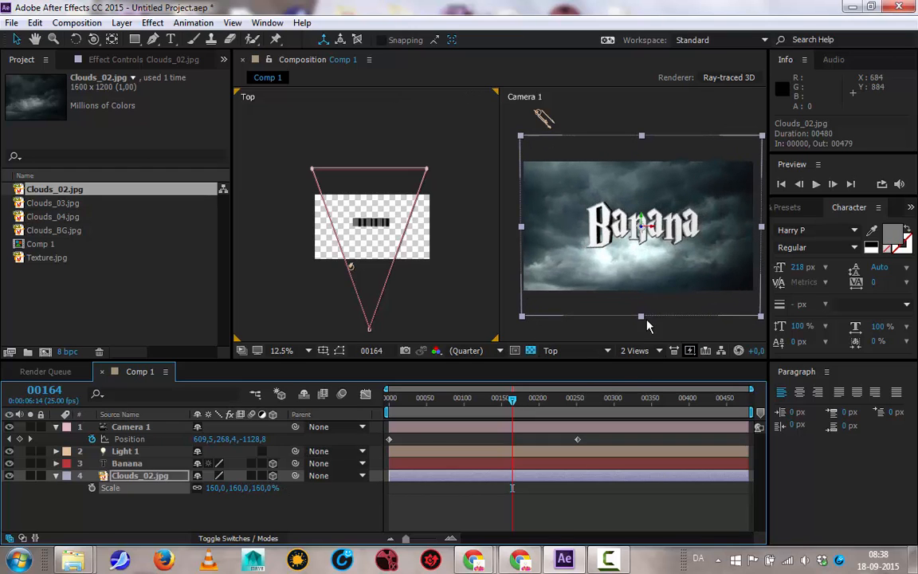
drag(641, 317, 642, 306)
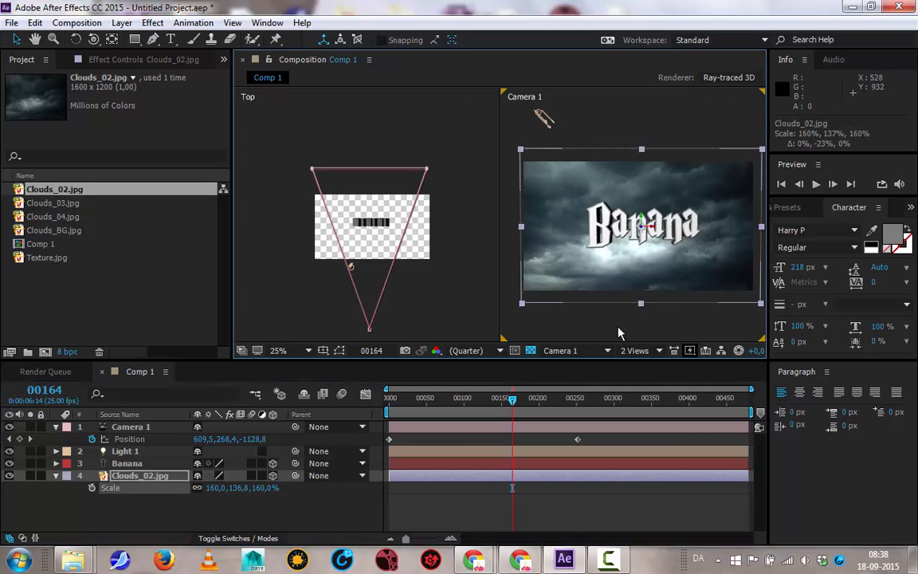
drag(512, 398, 390, 413)
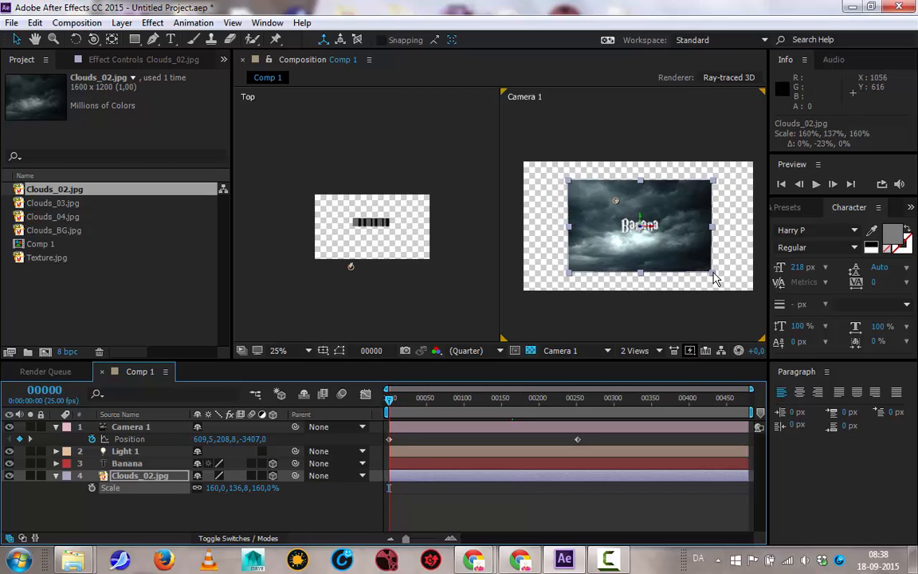
drag(712, 273, 759, 297)
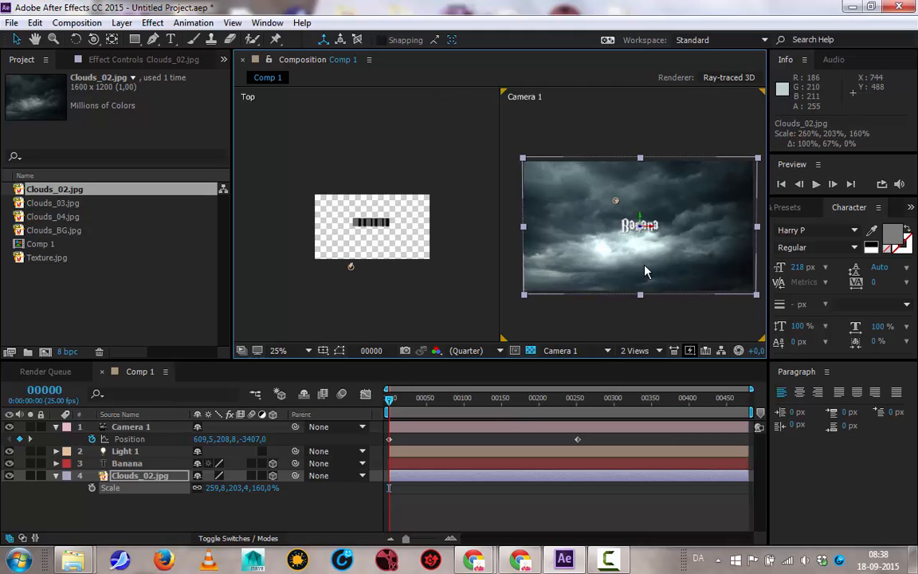
drag(391, 397, 503, 398)
Step: Push Clouds_02 far back to Z 19576 in the Top view and return to frame 0
scroll(397, 243, down, 3)
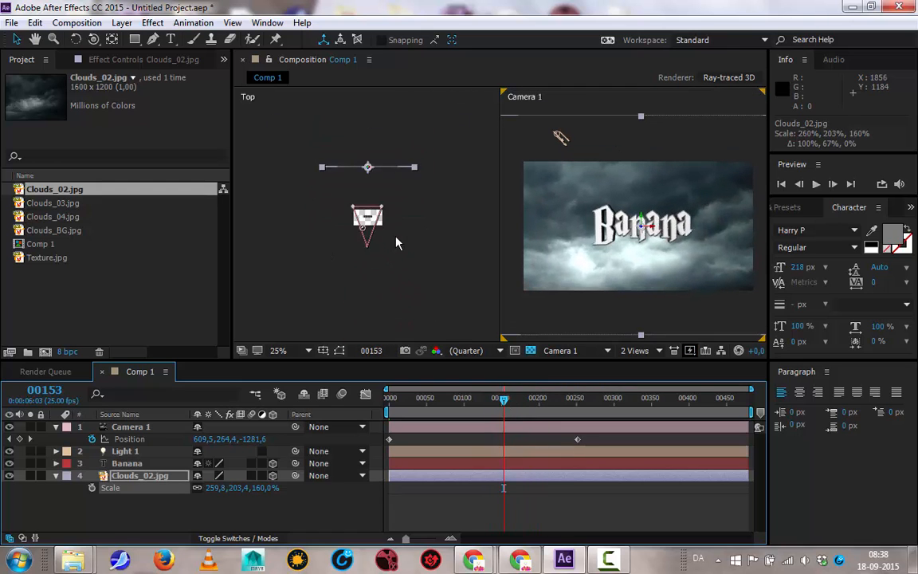
scroll(397, 243, up, 3)
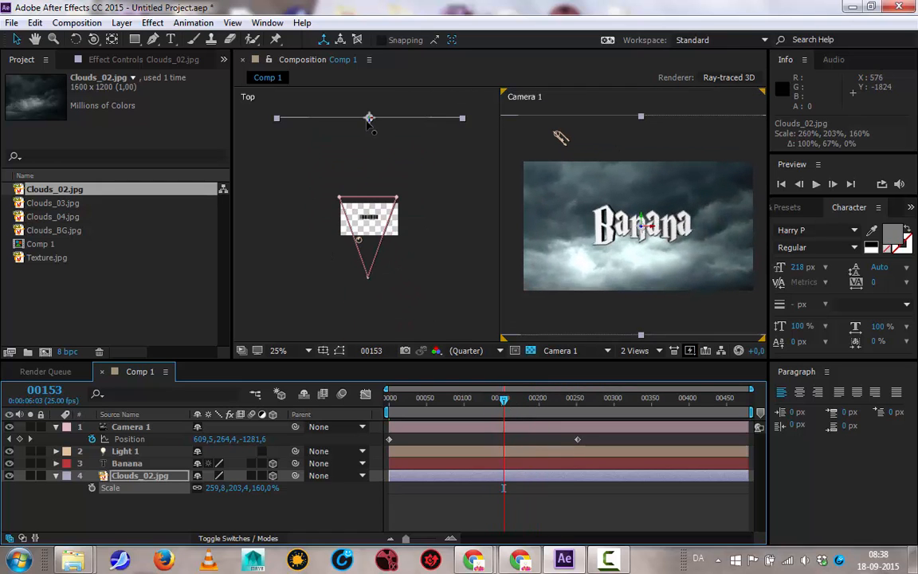
scroll(355, 133, down, 3)
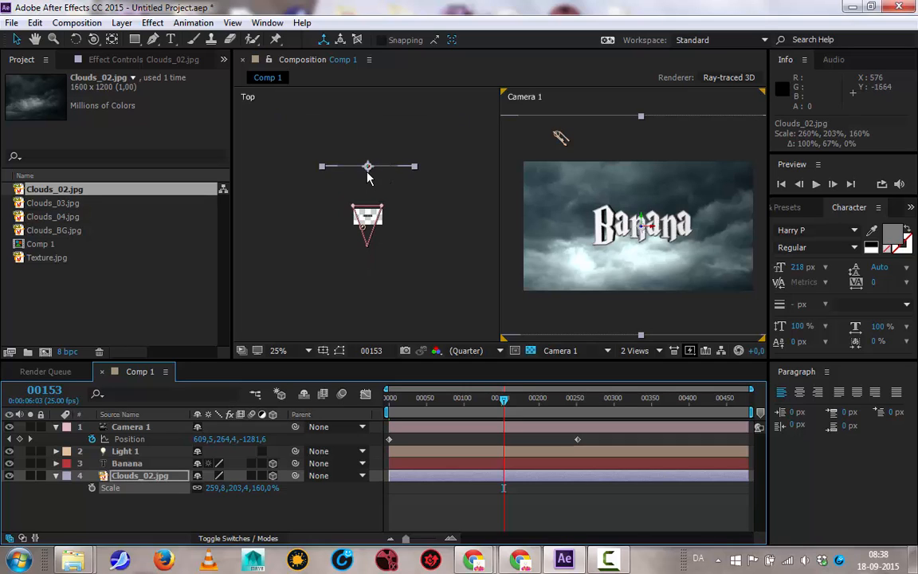
click(369, 175)
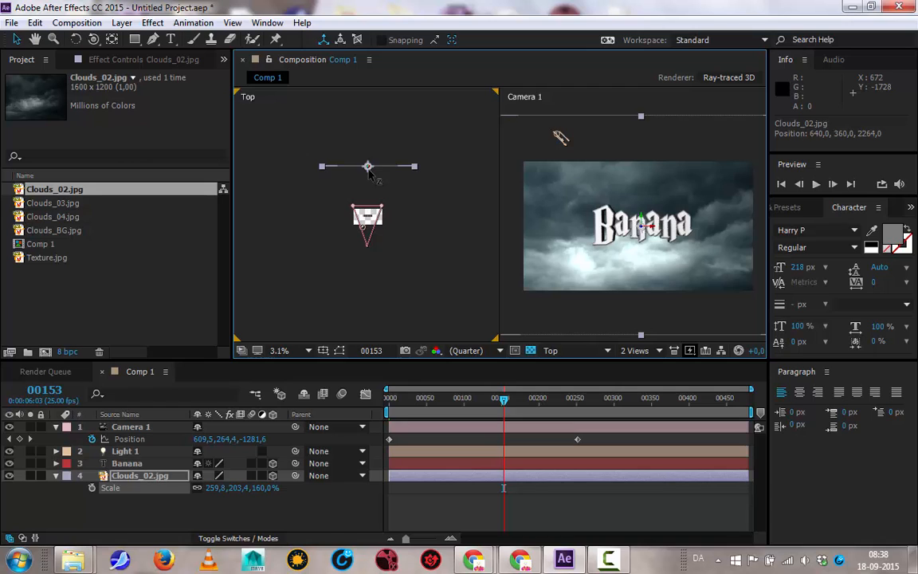
drag(369, 167, 319, 4)
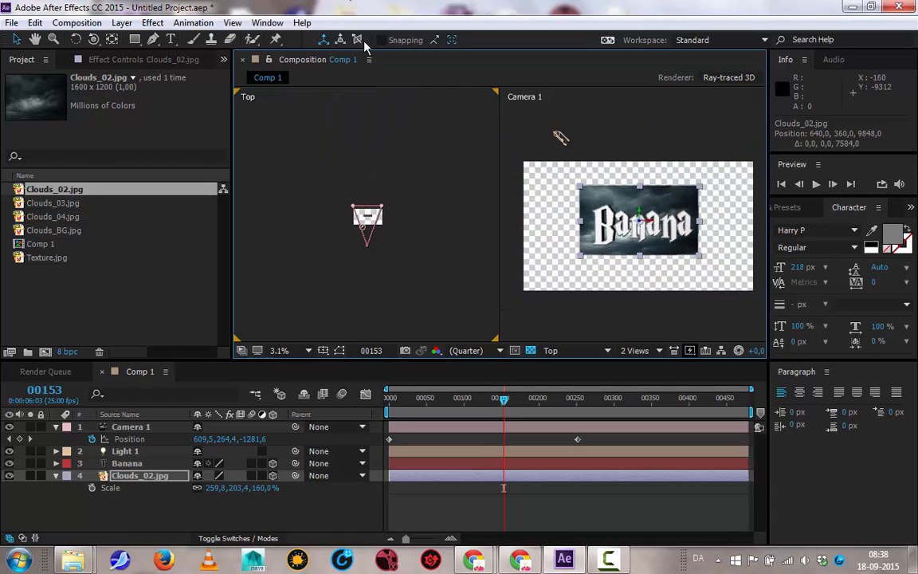
key(comma)
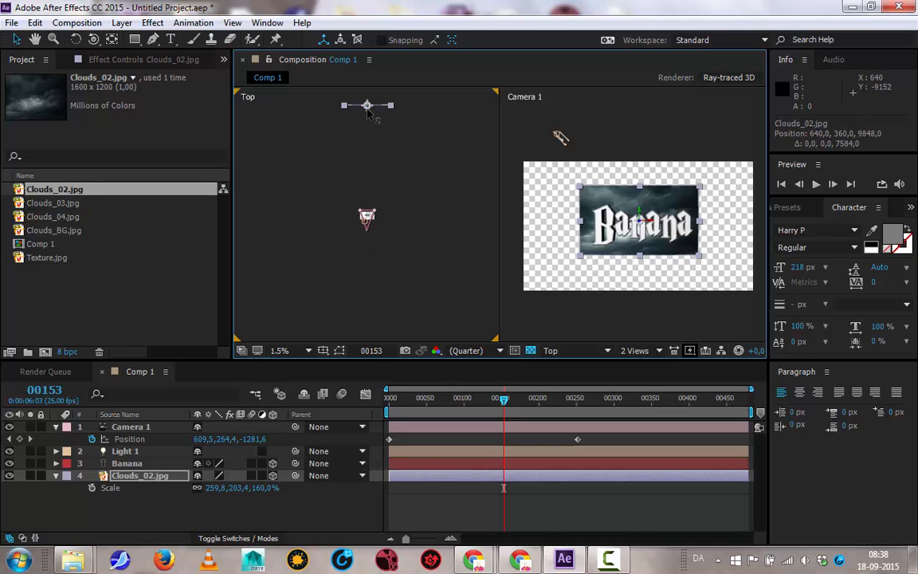
drag(368, 111, 335, 8)
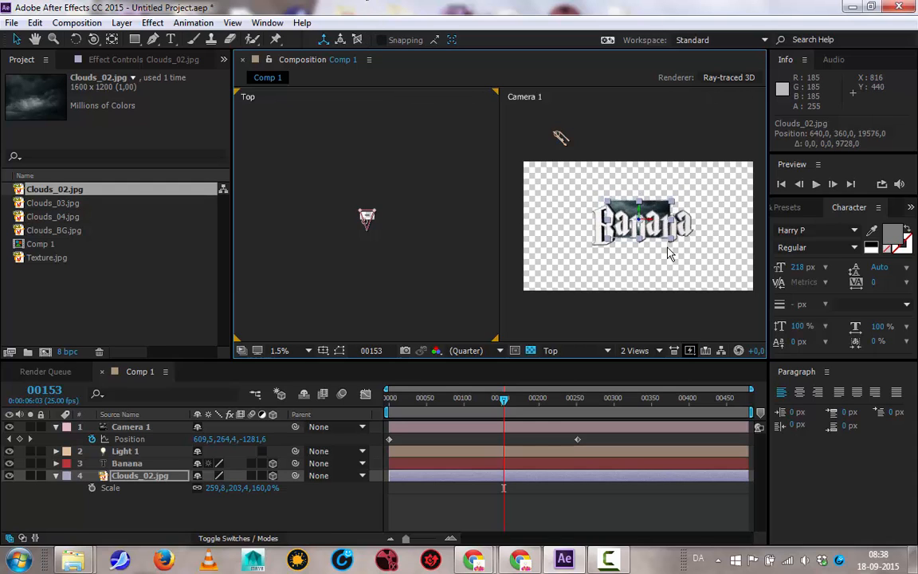
drag(471, 403, 390, 405)
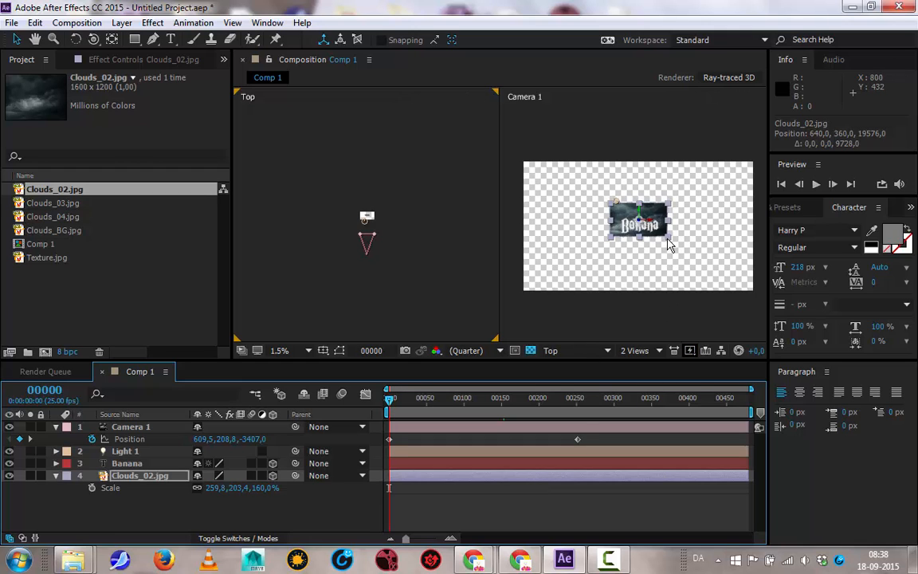
Step: Scale Clouds_02 to 1073.8, 897.8% to fill the Camera 1 frame, check it, and select Banana
drag(666, 239, 757, 297)
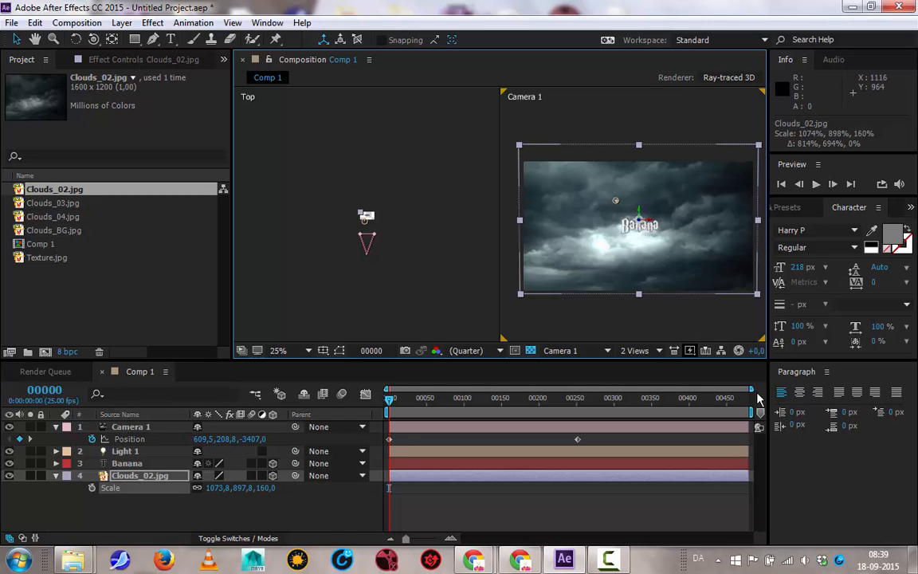
drag(390, 398, 527, 400)
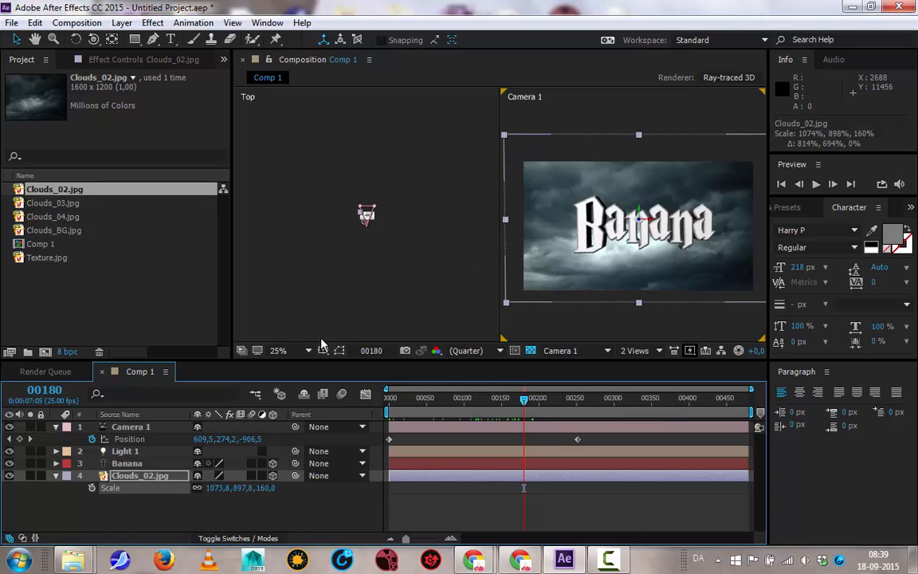
scroll(352, 258, up, 5)
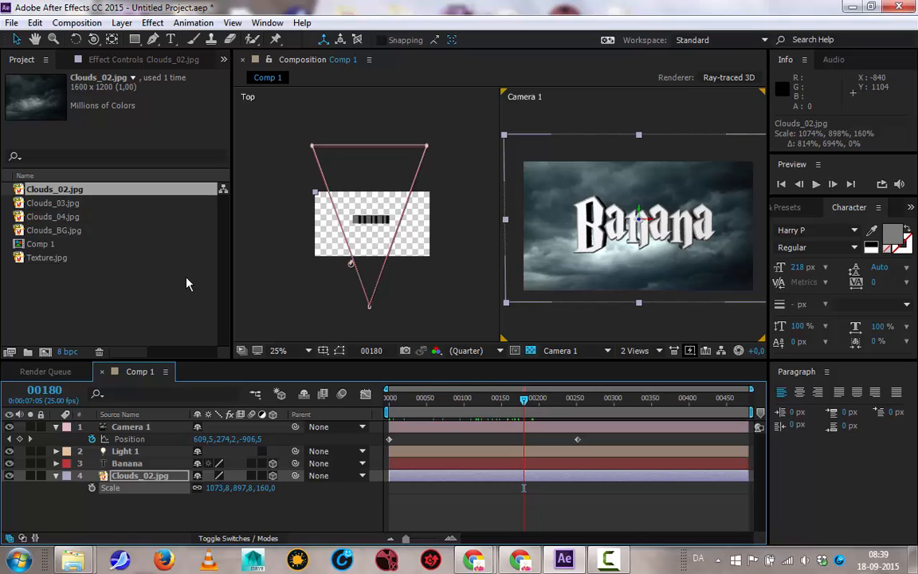
click(275, 466)
Step: Make the Banana layer 3D, then add Clouds_03.jpg to the composition as a 3D layer
click(272, 463)
click(62, 204)
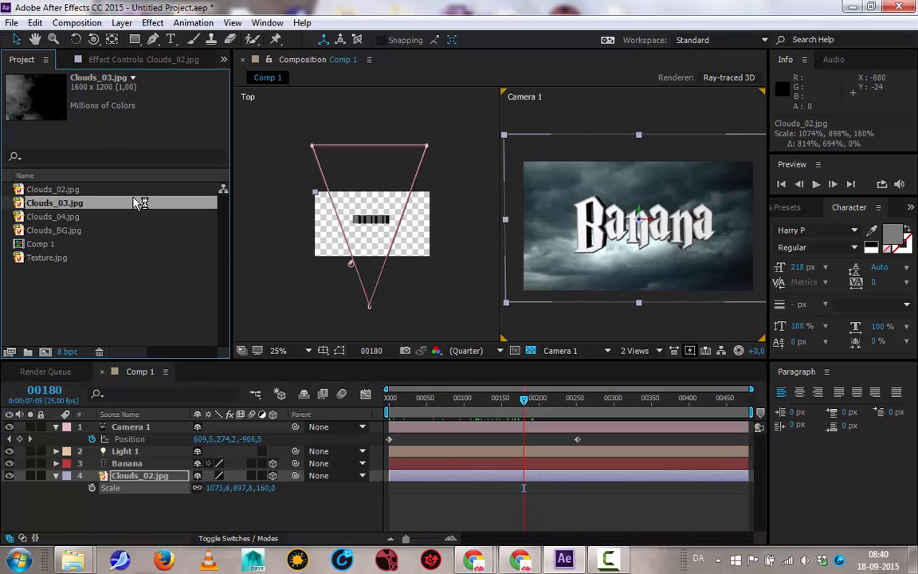
drag(42, 206, 96, 438)
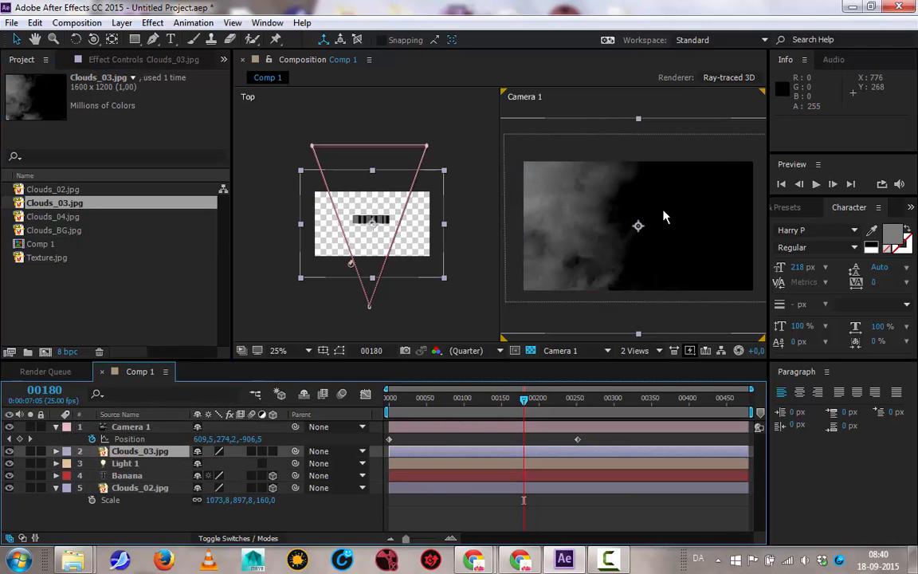
click(271, 452)
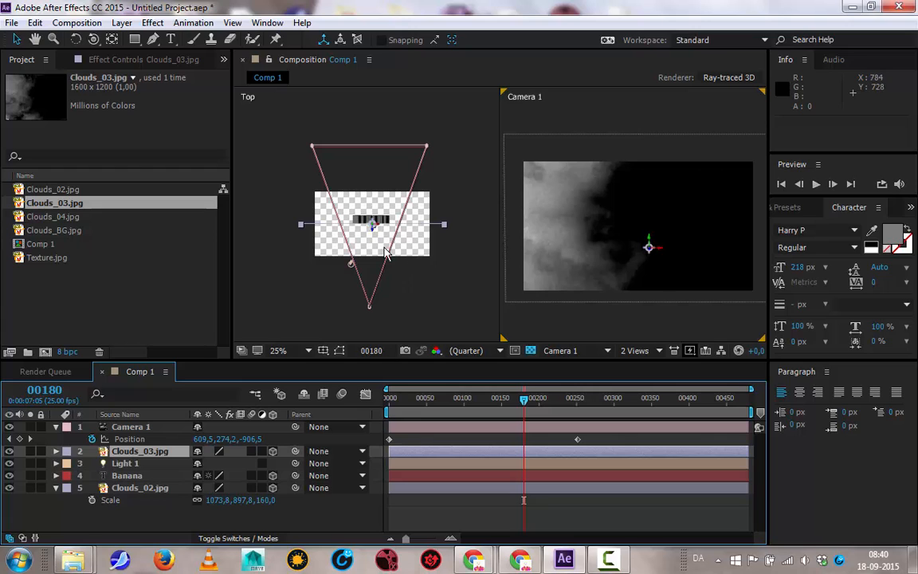
Step: Position Clouds_03 at 408, 316, -680 in front of the Banana text
scroll(384, 253, down, 2)
scroll(382, 255, up, 4)
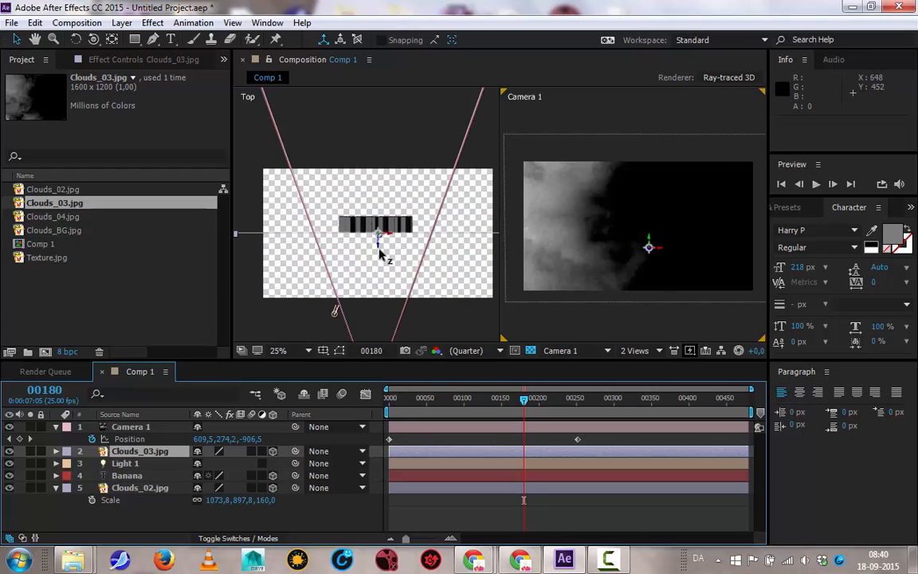
drag(380, 241, 381, 301)
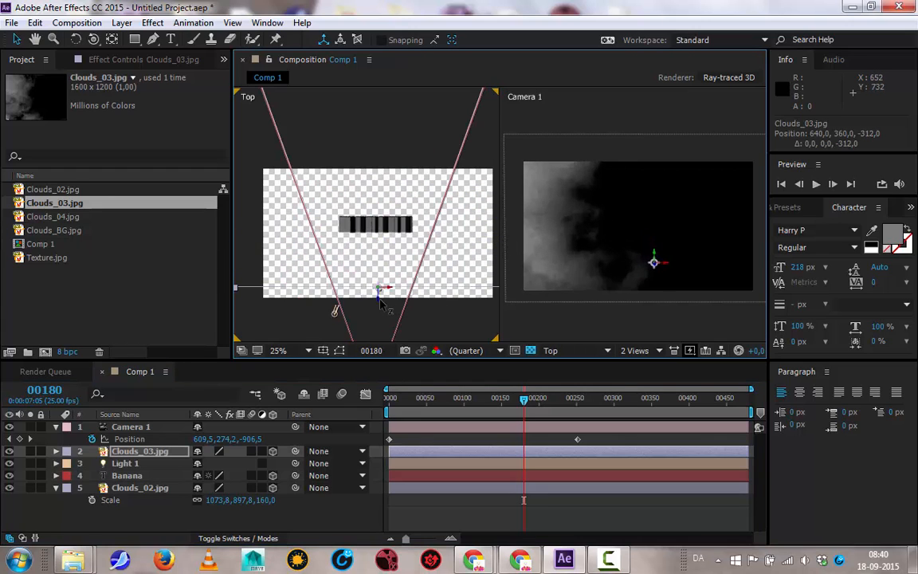
key(comma)
key(comma)
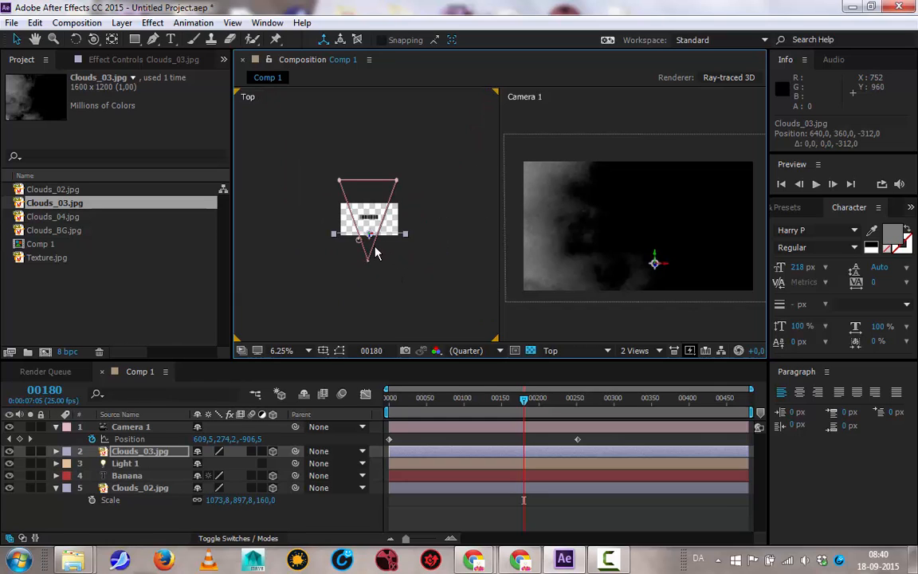
click(387, 397)
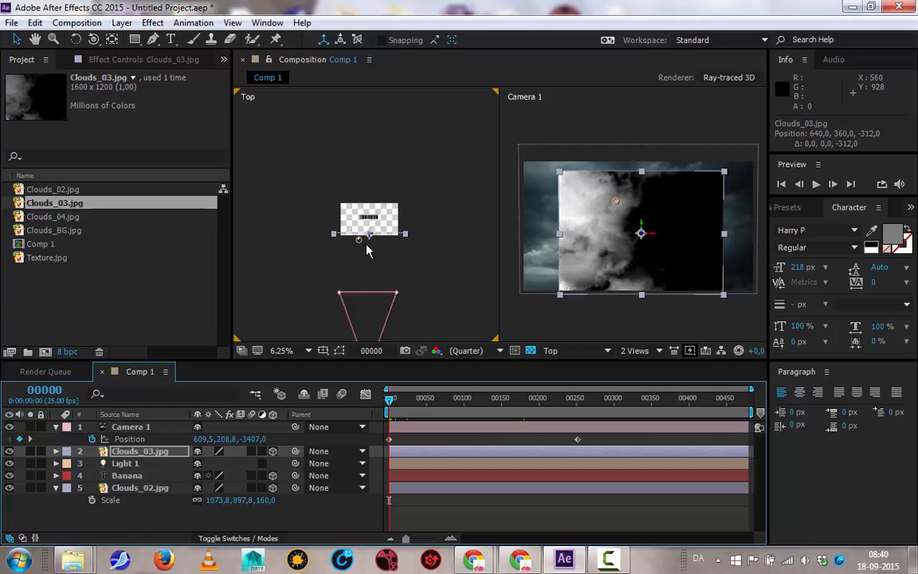
mouse_move(369, 242)
mouse_down()
mouse_move(369, 273)
mouse_move(368, 259)
mouse_up()
drag(640, 232, 619, 232)
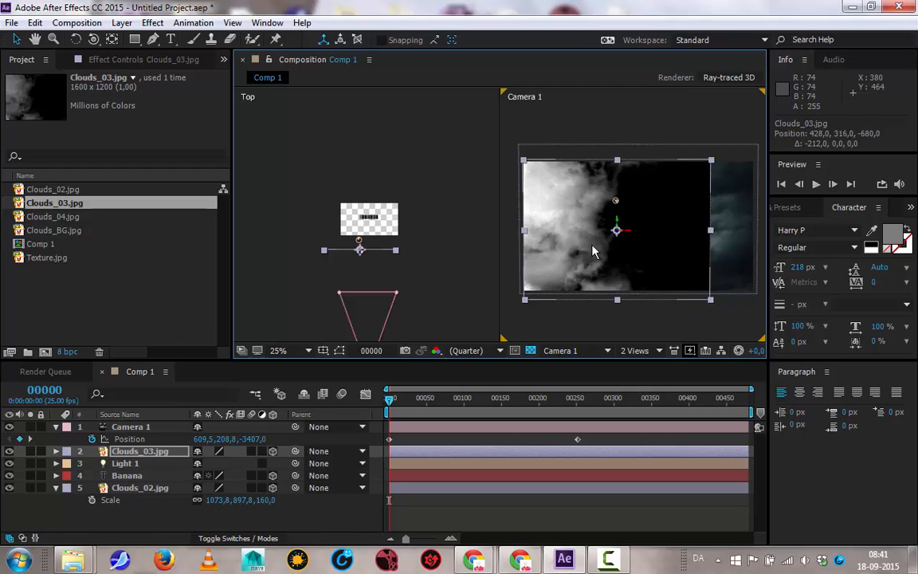
drag(629, 237, 627, 237)
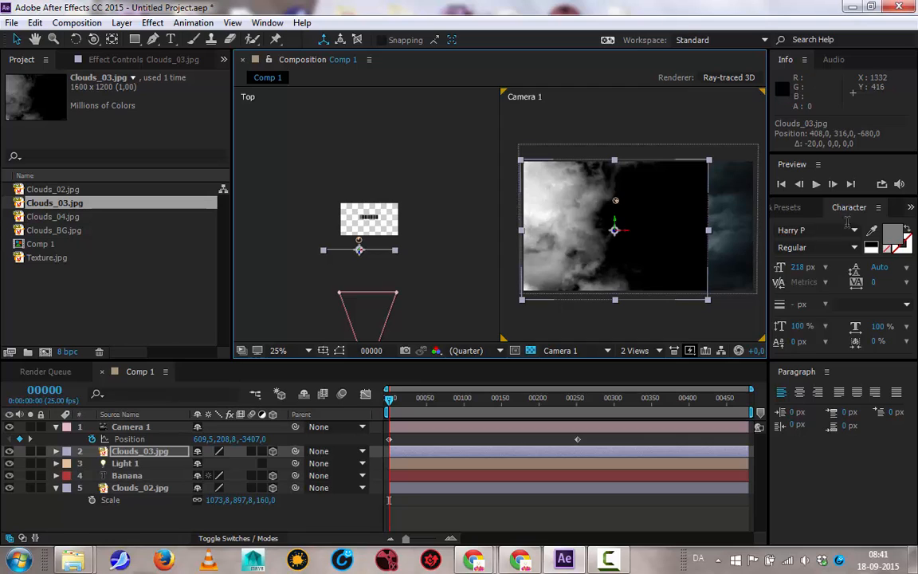
Step: Apply the Keying > Extract effect to the Clouds_03 layer
click(797, 209)
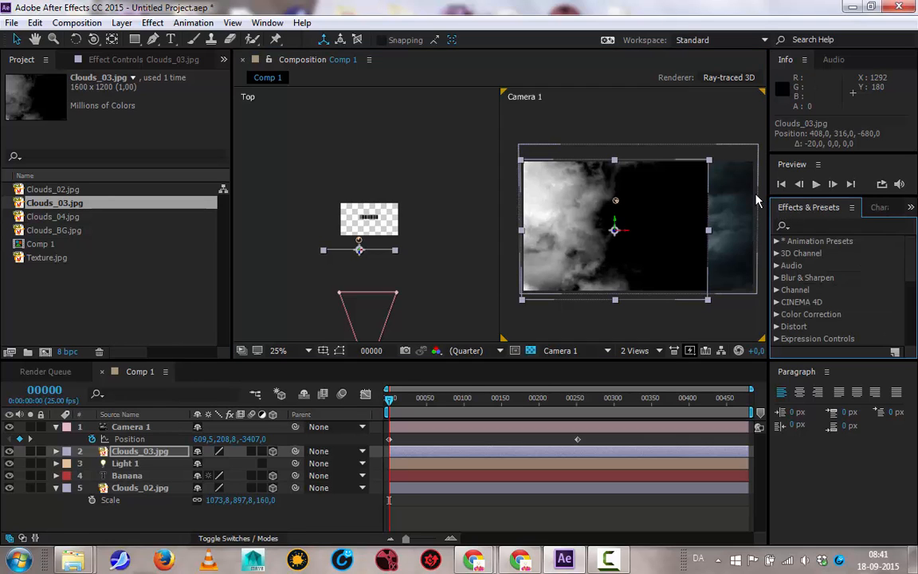
scroll(916, 255, down, 3)
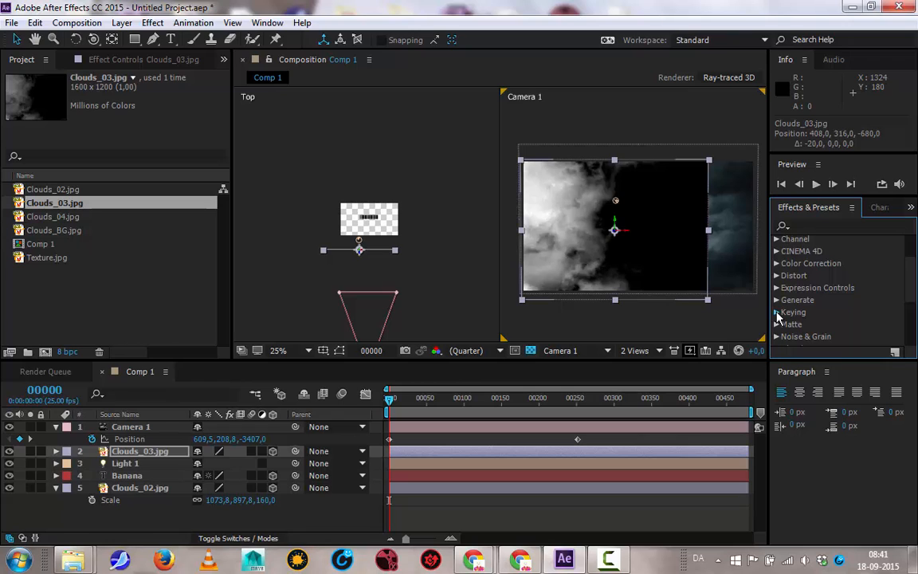
click(778, 313)
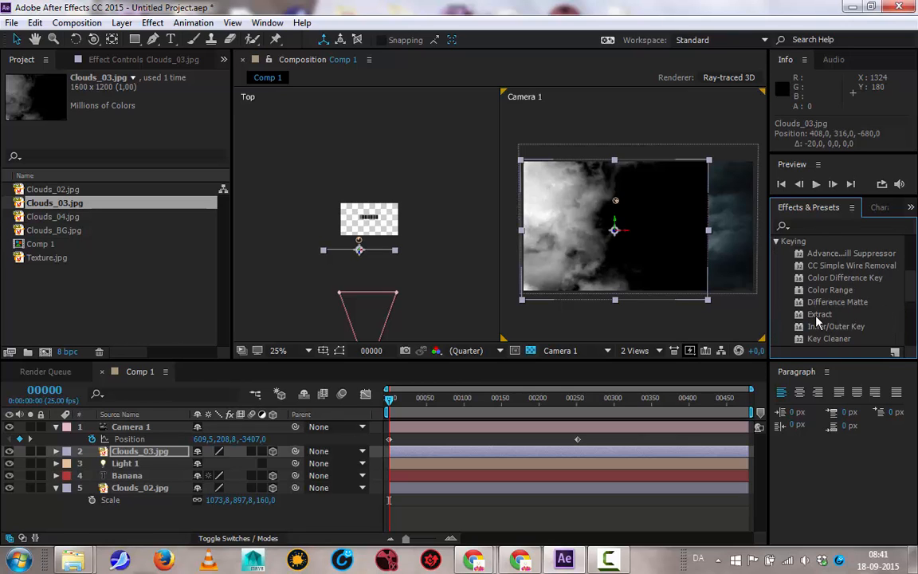
drag(820, 320, 596, 266)
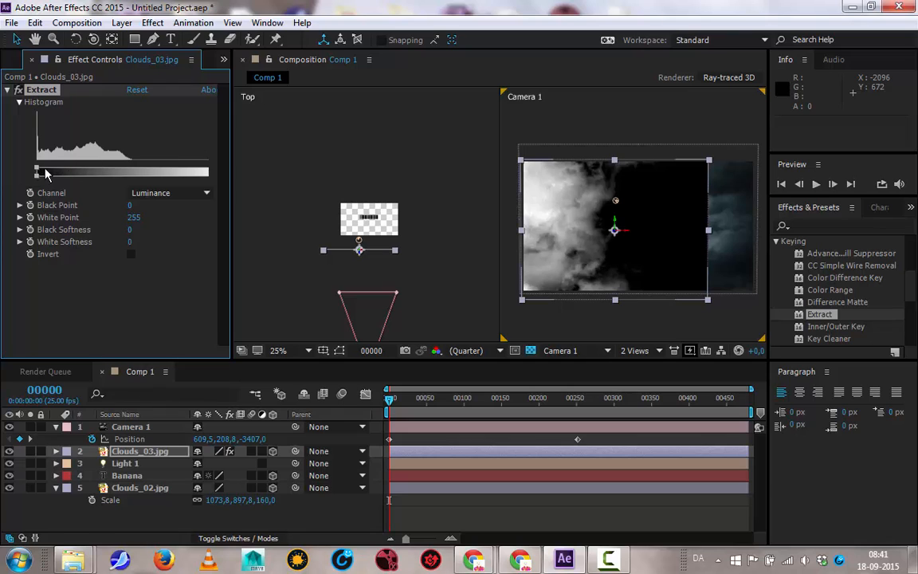
Step: Set Extract Black Point to 116 and Black Softness to 111, then preview a later frame
drag(38, 174, 88, 182)
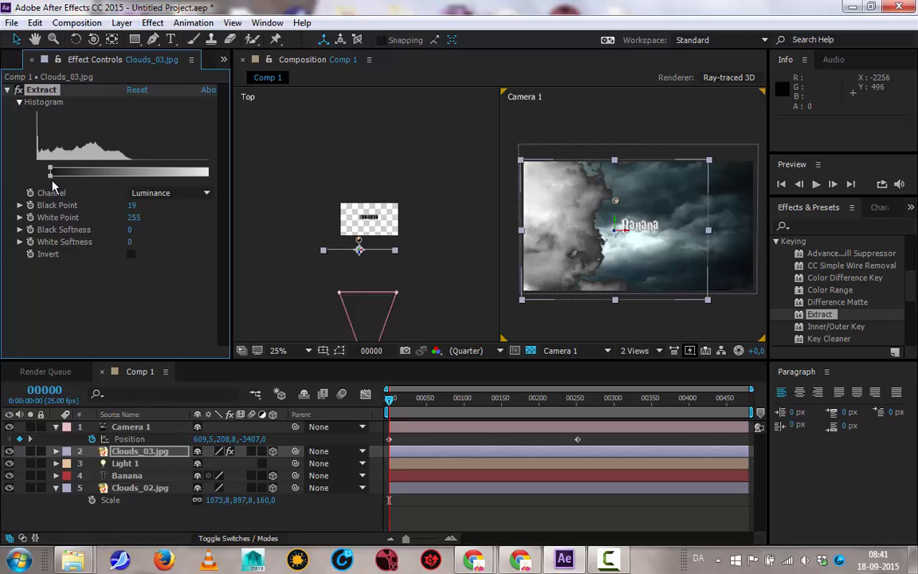
drag(48, 177, 46, 178)
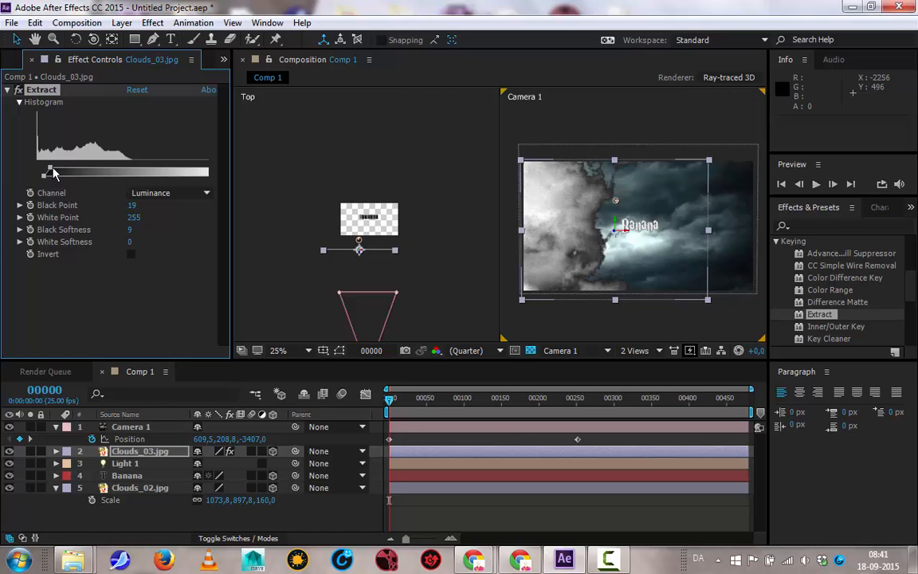
mouse_move(54, 173)
mouse_down()
mouse_move(108, 177)
mouse_move(52, 179)
mouse_up()
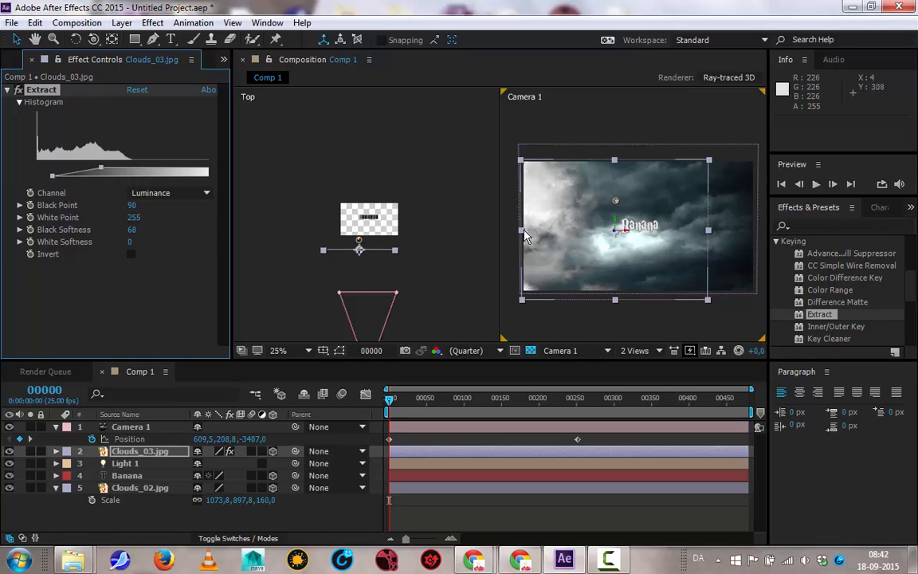
drag(107, 173, 43, 179)
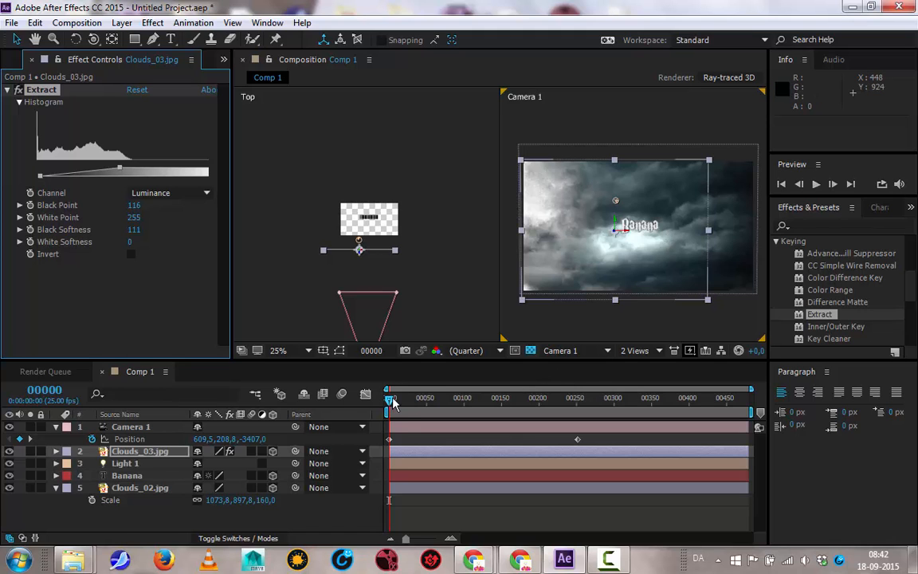
drag(392, 403, 455, 402)
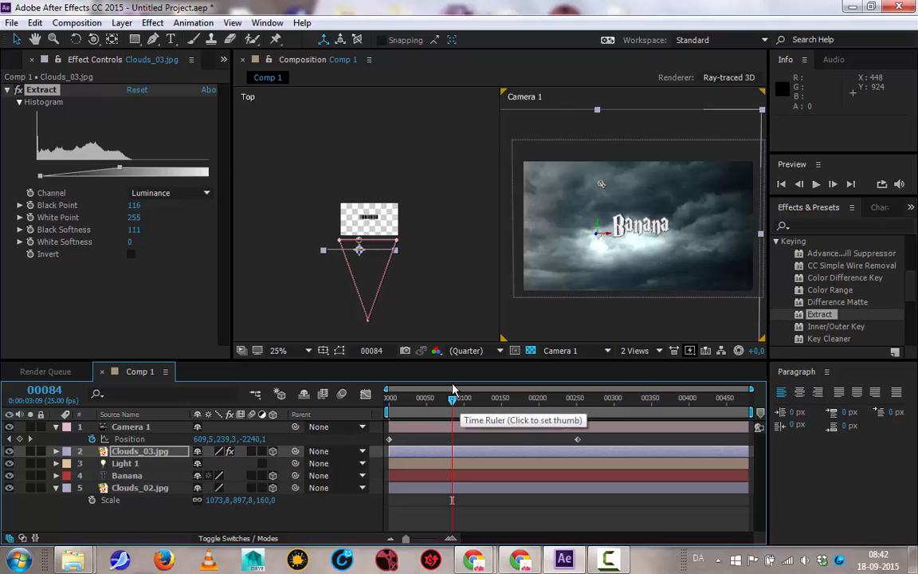
drag(452, 399, 448, 404)
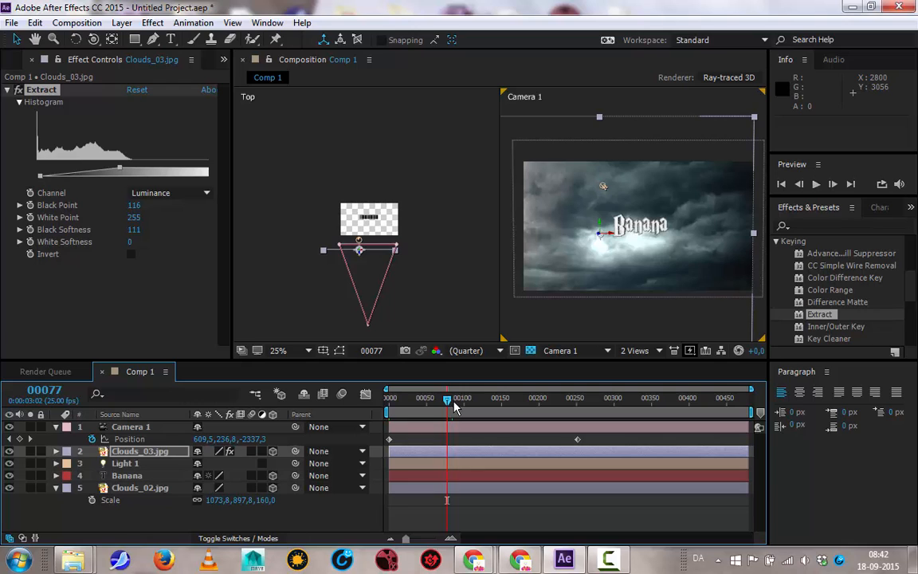
drag(449, 407, 461, 385)
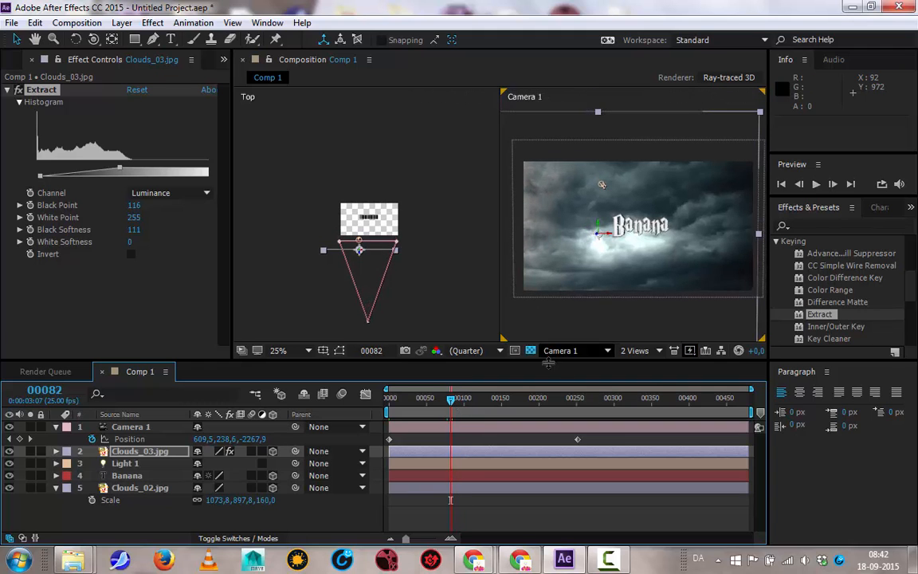
Step: Show only the Camera 1 view, pan it, and rewind to where the clouds should fade
click(636, 351)
click(642, 365)
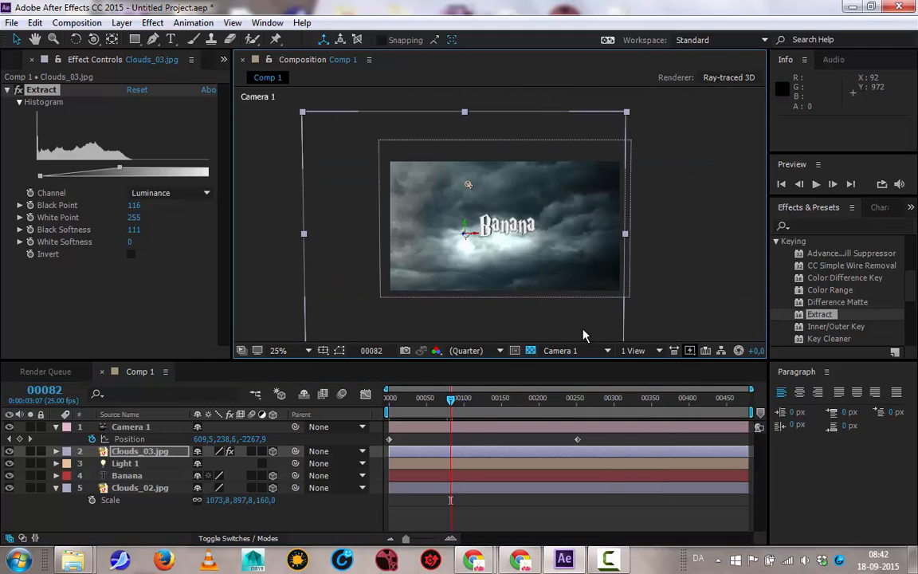
scroll(504, 263, up, 4)
scroll(553, 208, up, 1)
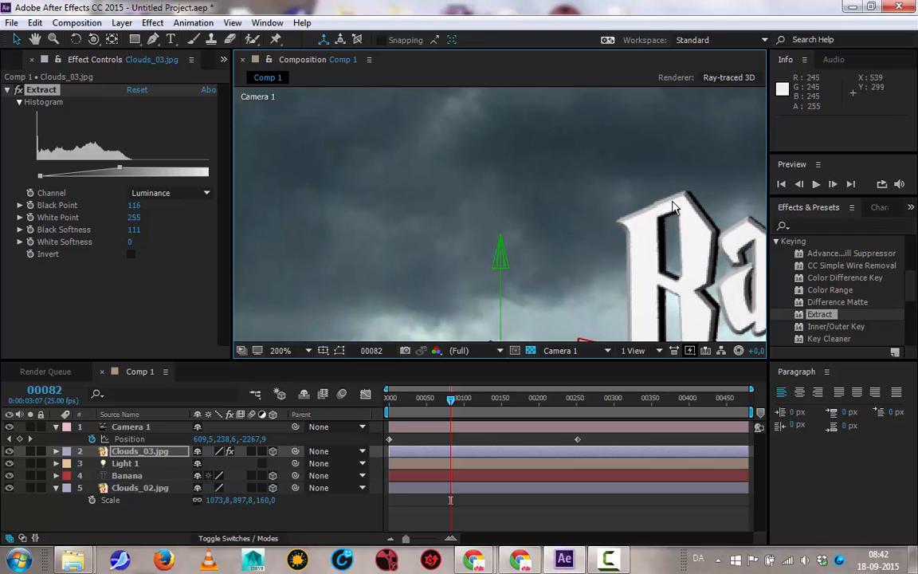
scroll(652, 207, down, 3)
drag(395, 238, 449, 200)
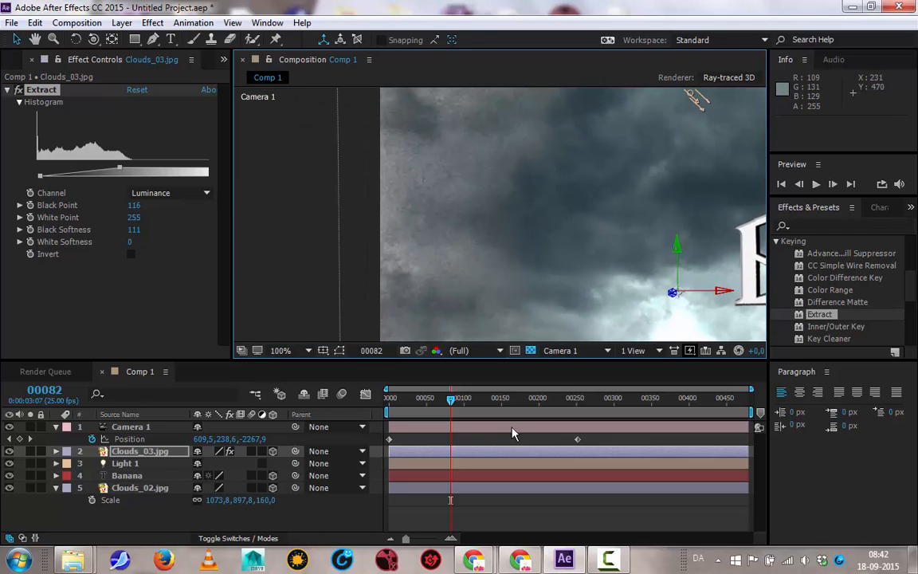
drag(449, 399, 431, 408)
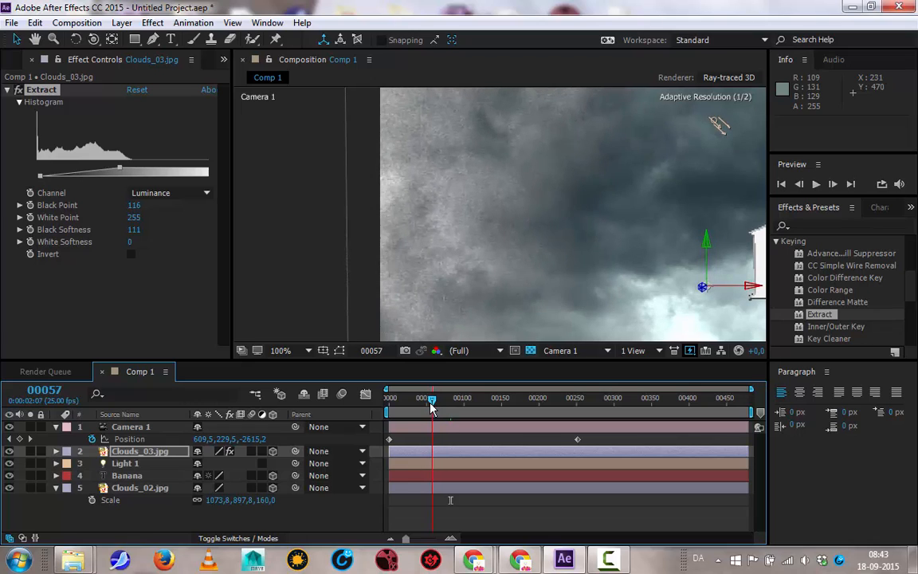
Step: Keyframe Clouds_03.jpg's Opacity from 100% down to 0% at frame 88
click(123, 454)
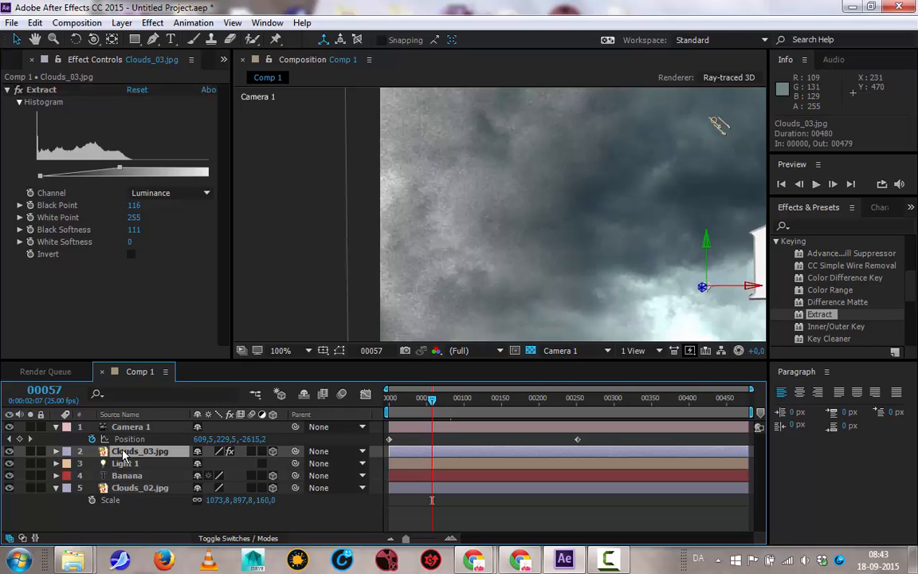
key(t)
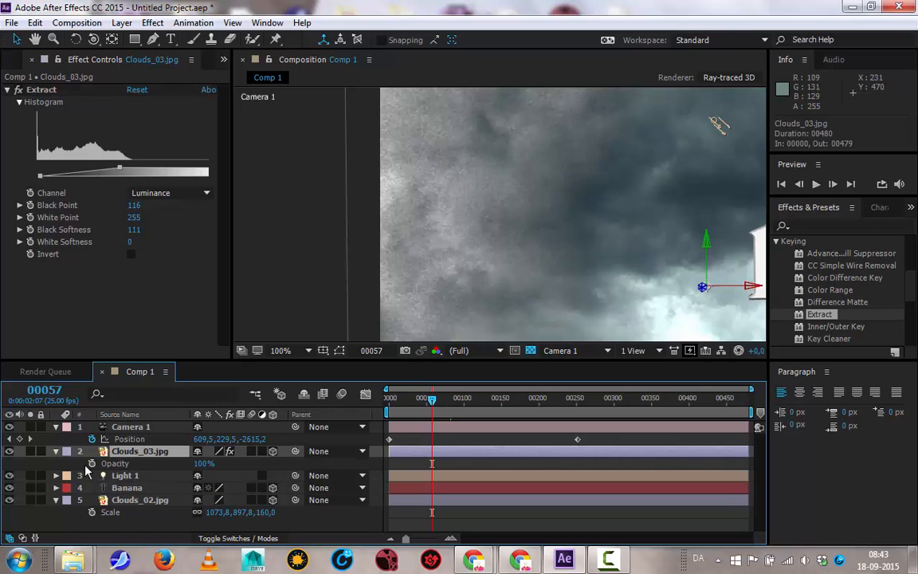
click(92, 464)
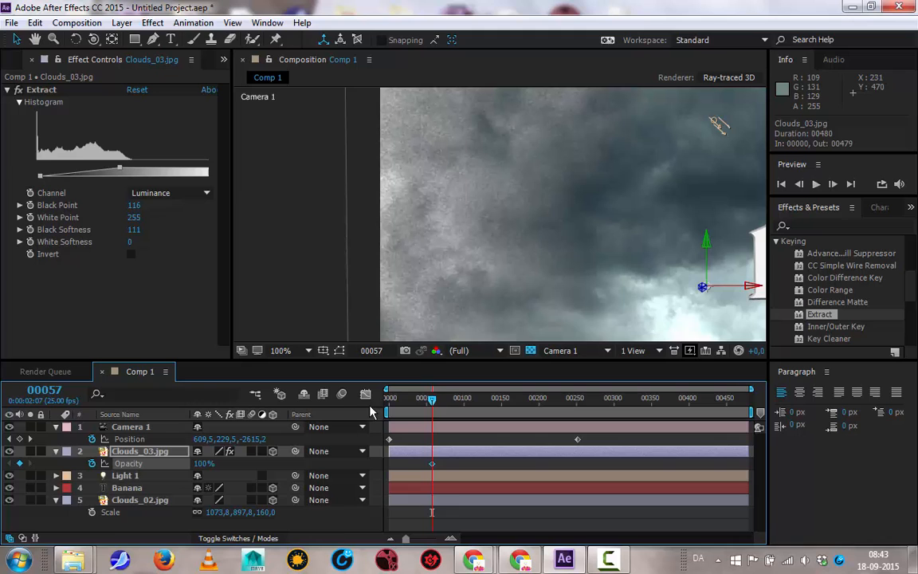
click(437, 401)
drag(440, 403, 455, 401)
drag(200, 464, 128, 466)
drag(456, 401, 499, 408)
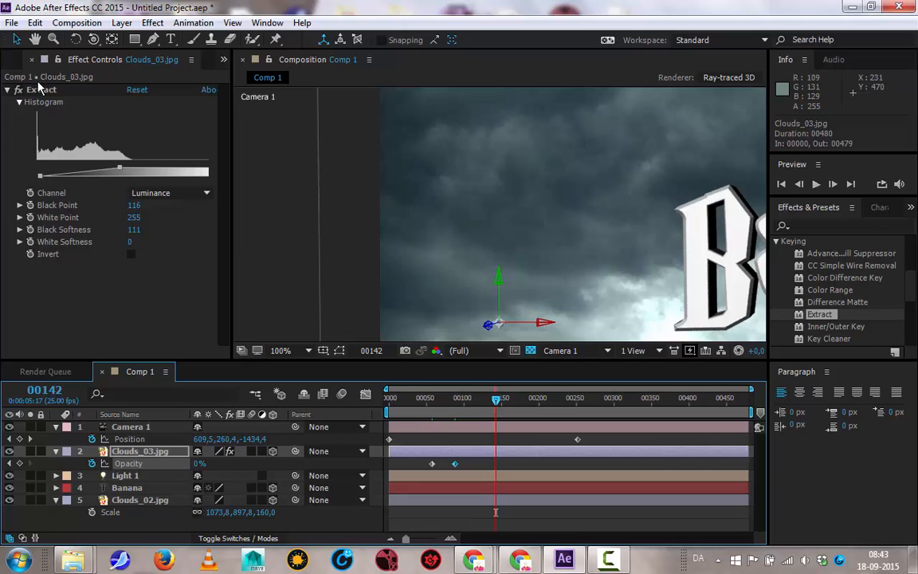
scroll(555, 101, down, 4)
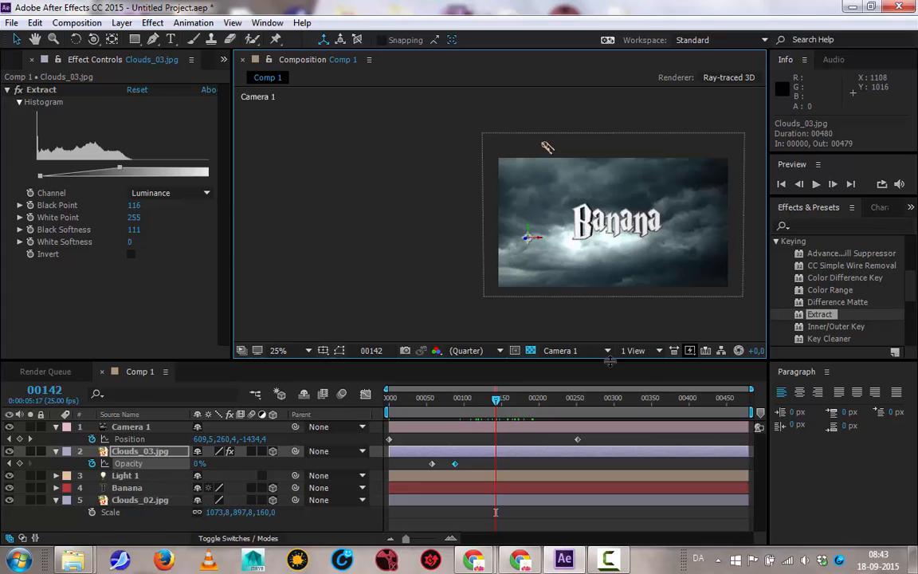
Step: Switch the viewer layout back to 2 Views - Horizontal with Top and Camera 1
click(636, 351)
click(661, 388)
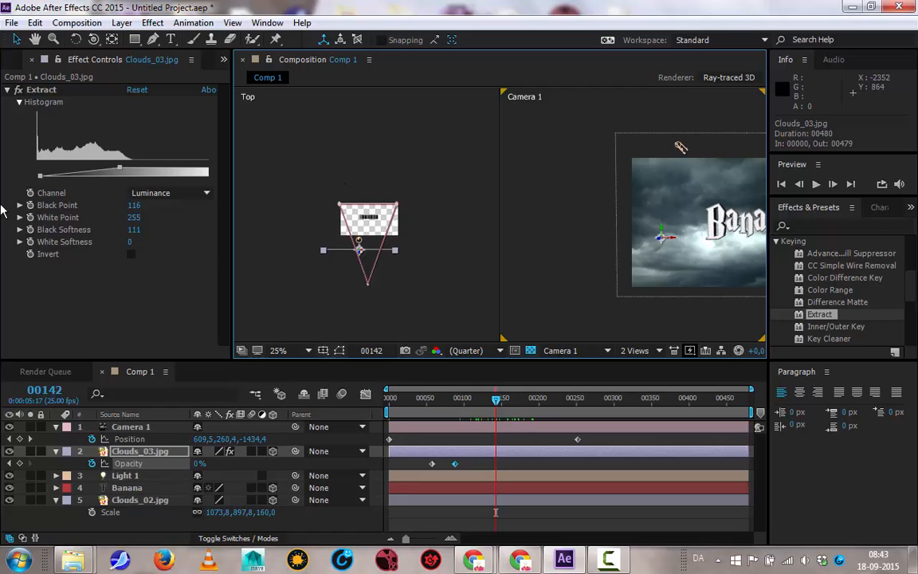
click(133, 453)
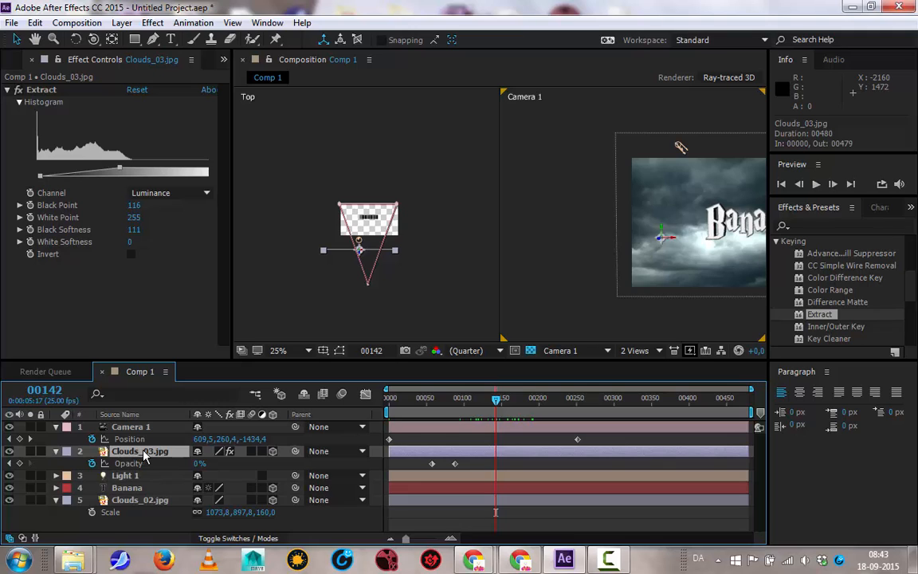
Step: Duplicate Clouds_03.jpg and move the copy to the right in the Top view
key(ctrl+d)
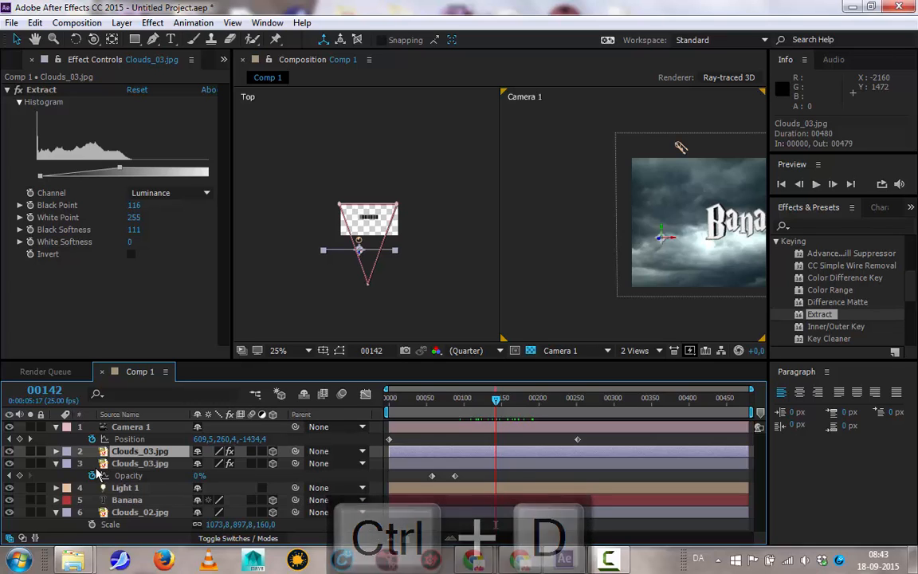
click(55, 451)
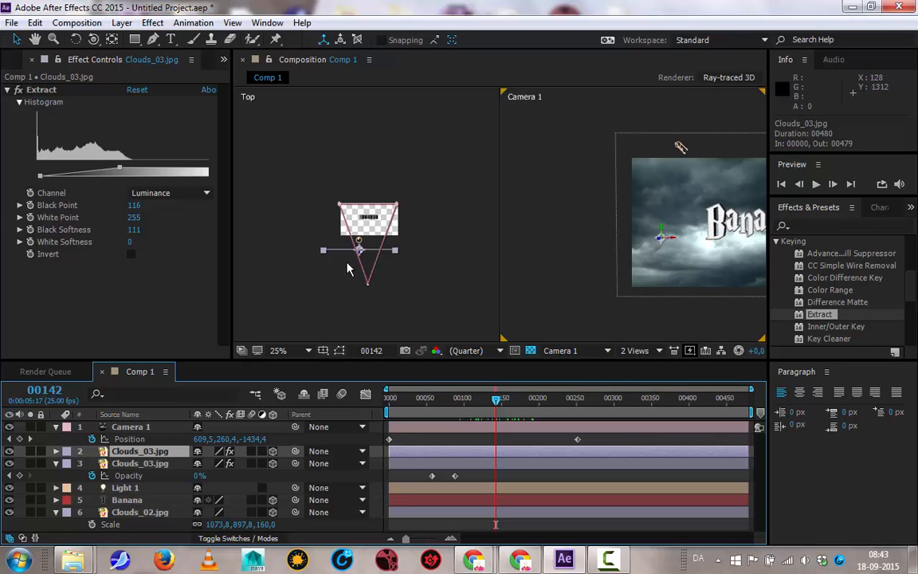
scroll(351, 272, up, 2)
scroll(356, 297, down, 2)
scroll(361, 287, up, 1)
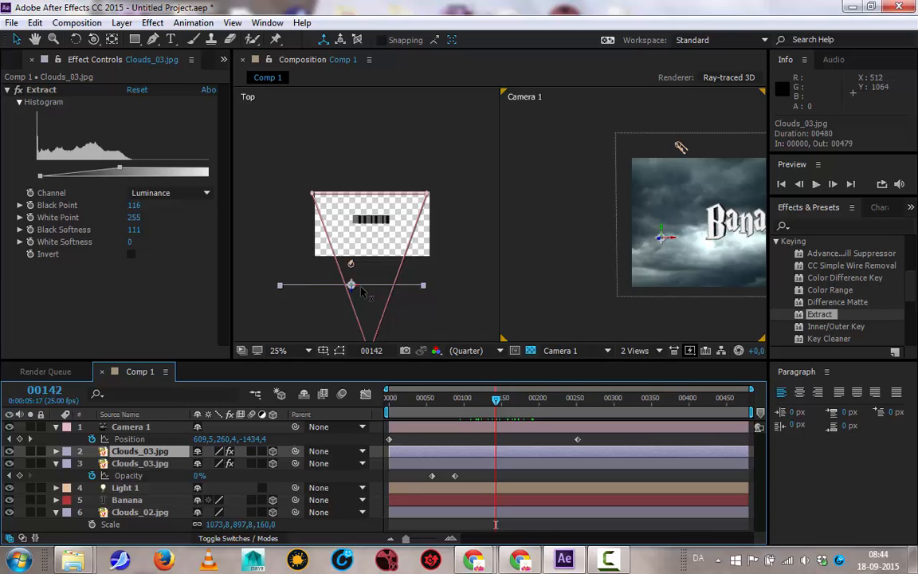
drag(361, 292, 429, 297)
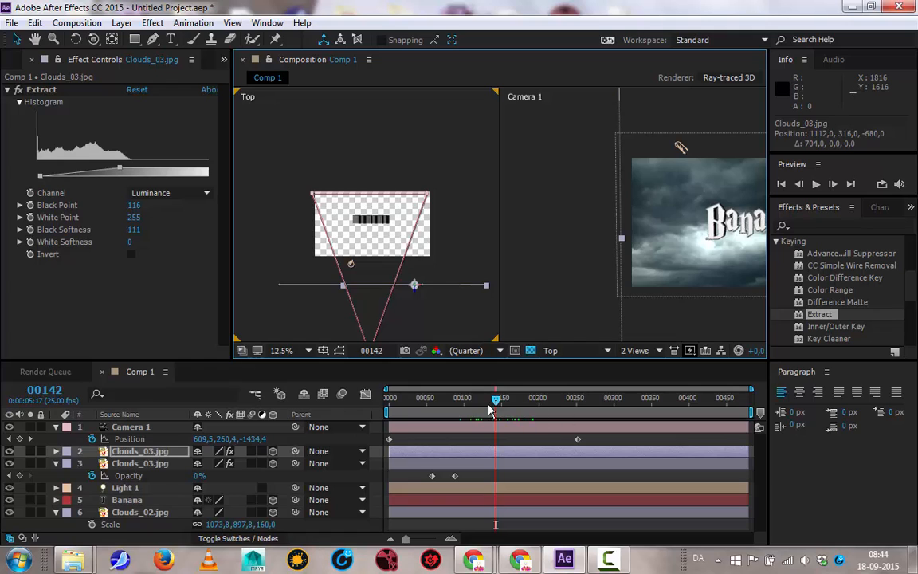
Step: Push the duplicate back to 1112, 316, -832 at frame 47, framing it in Camera 1
click(427, 403)
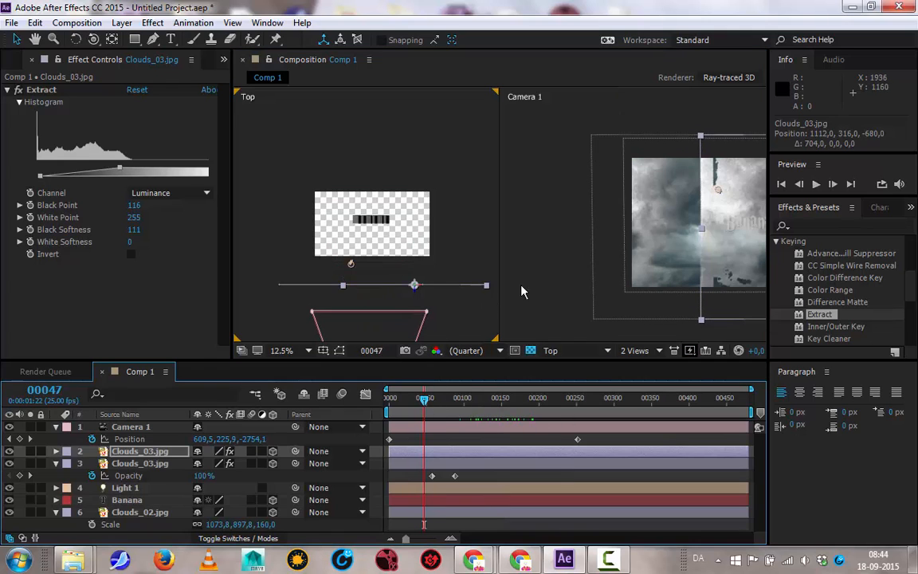
click(647, 292)
scroll(661, 279, up, 2)
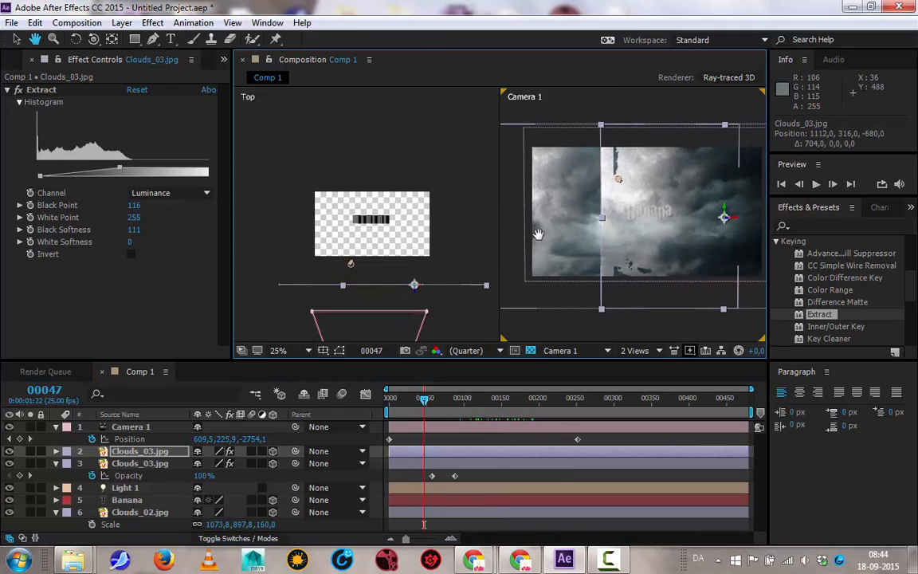
drag(676, 272, 648, 264)
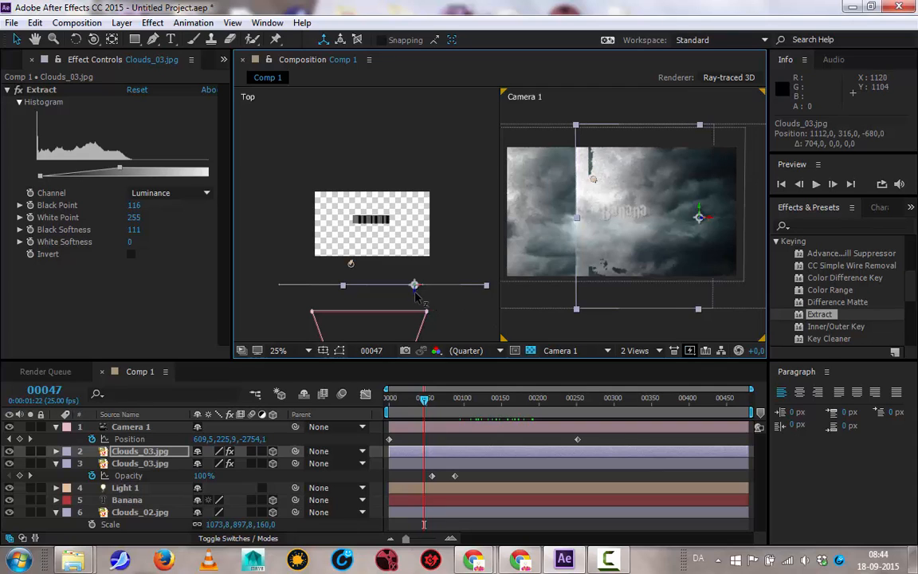
drag(415, 296, 427, 317)
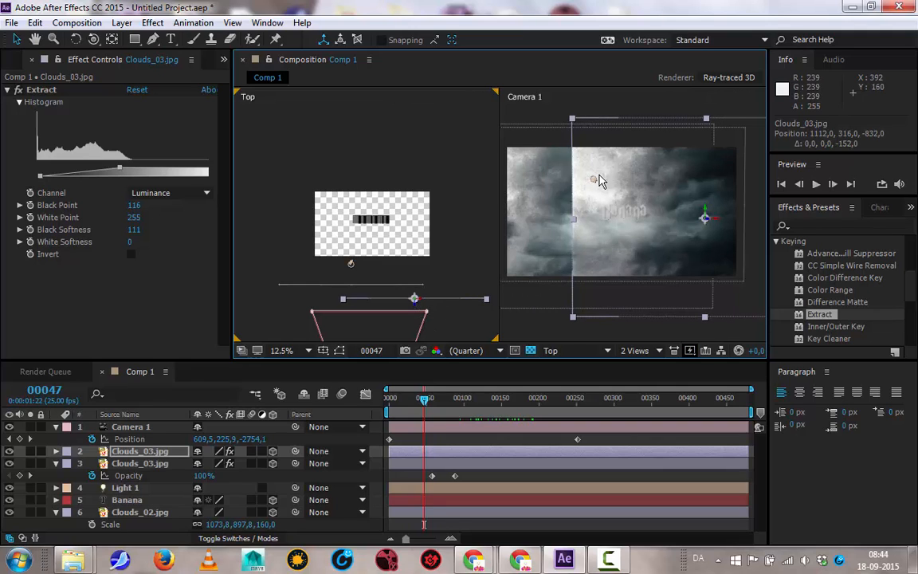
drag(678, 239, 638, 204)
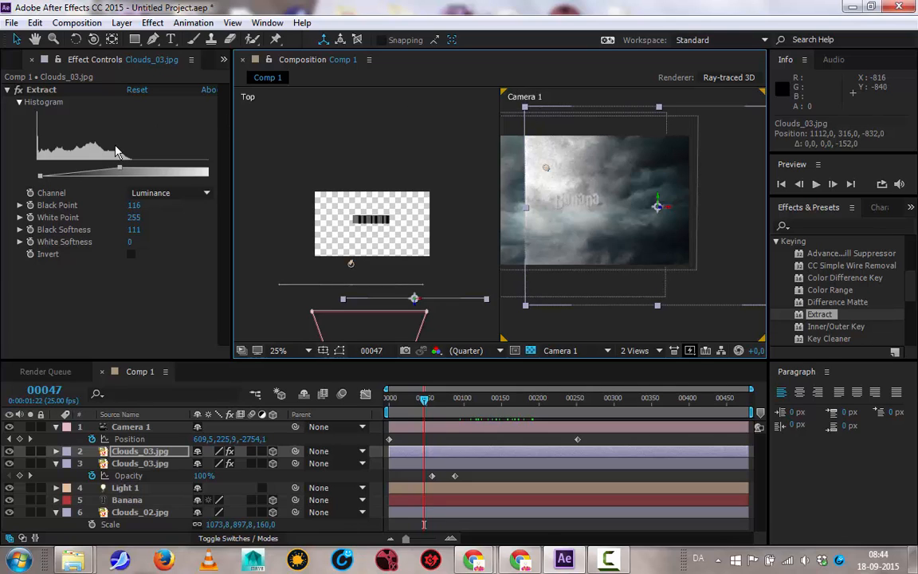
Step: Rotate the duplicate Clouds_03.jpg 201° on Z and move it to 768.8, 184.3, -832
click(125, 452)
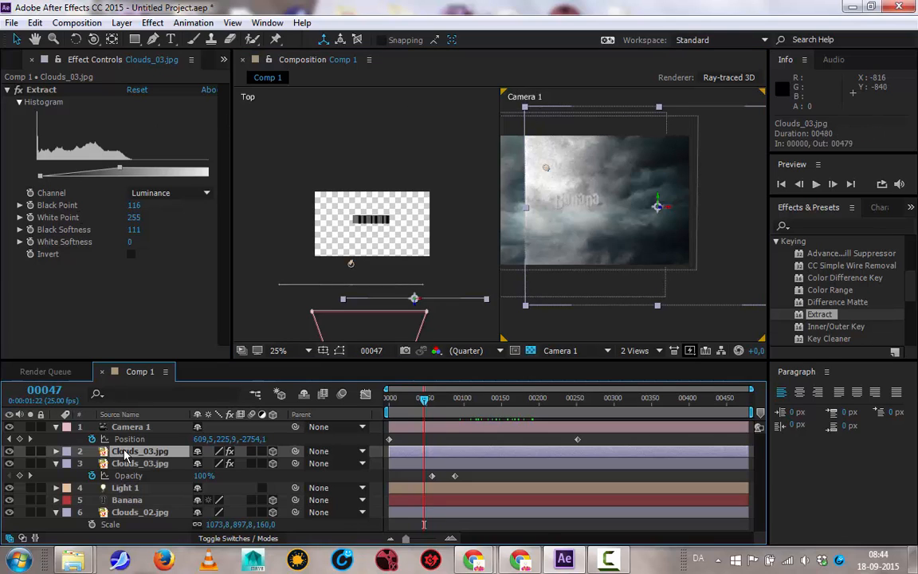
key(r)
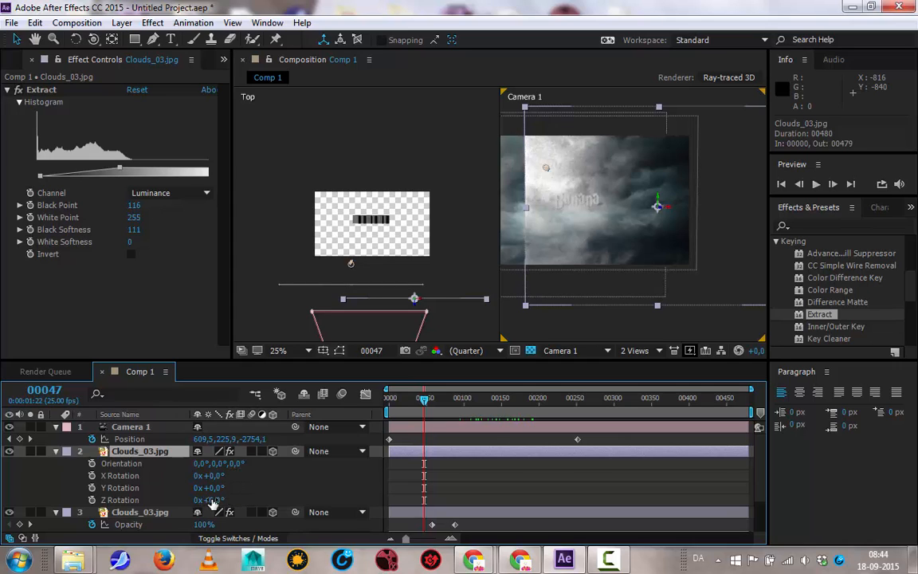
drag(211, 502, 356, 499)
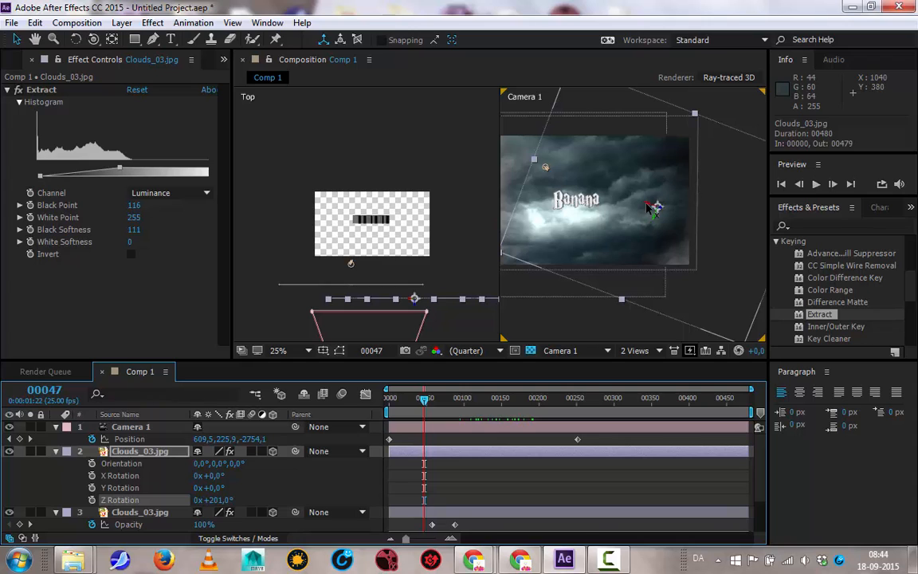
drag(649, 206, 589, 183)
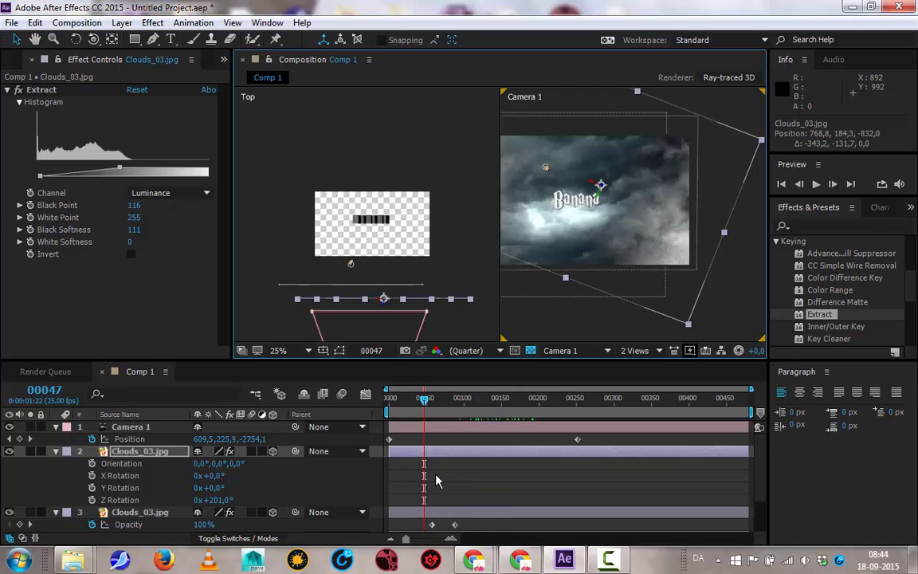
click(123, 452)
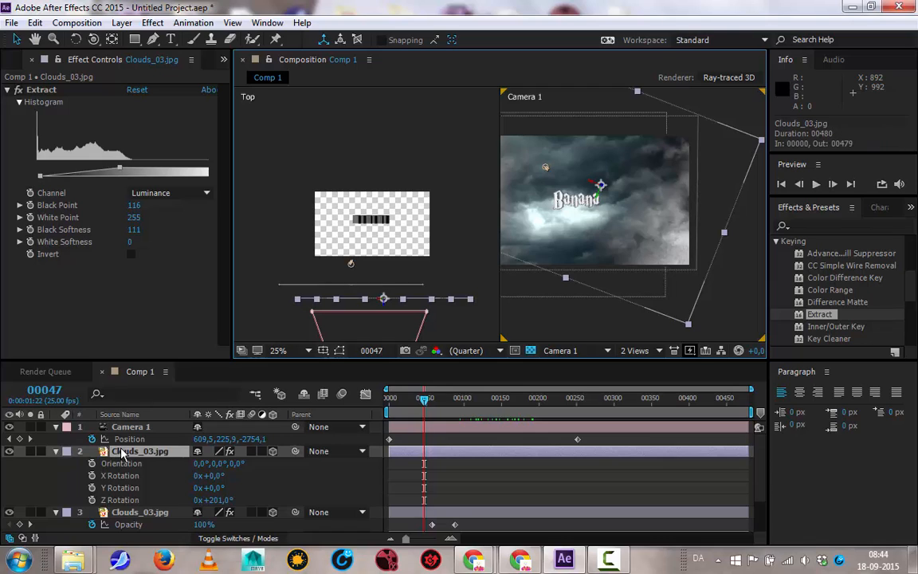
key(t)
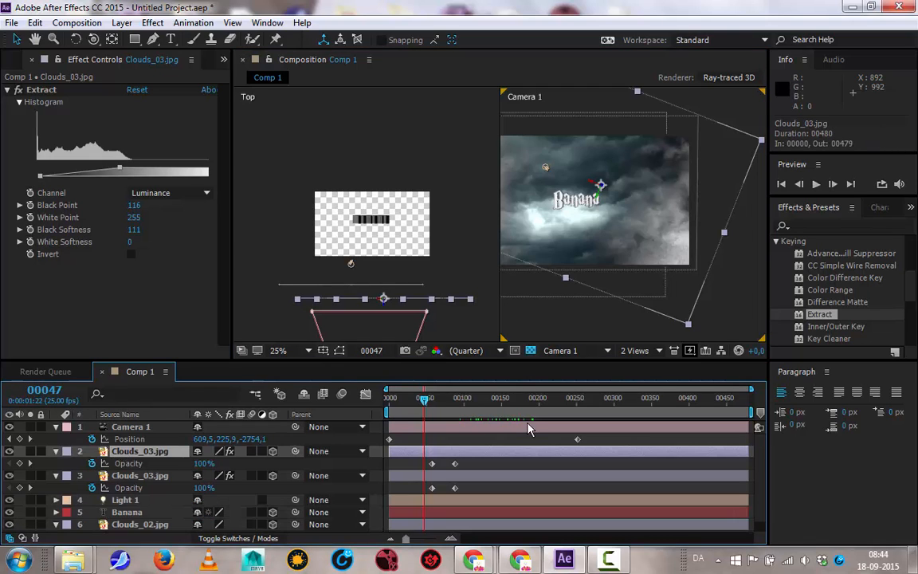
Step: Move the upper Clouds_03 Opacity fade keyframes earlier so it fades out before the original
drag(415, 460, 445, 471)
drag(603, 171, 652, 172)
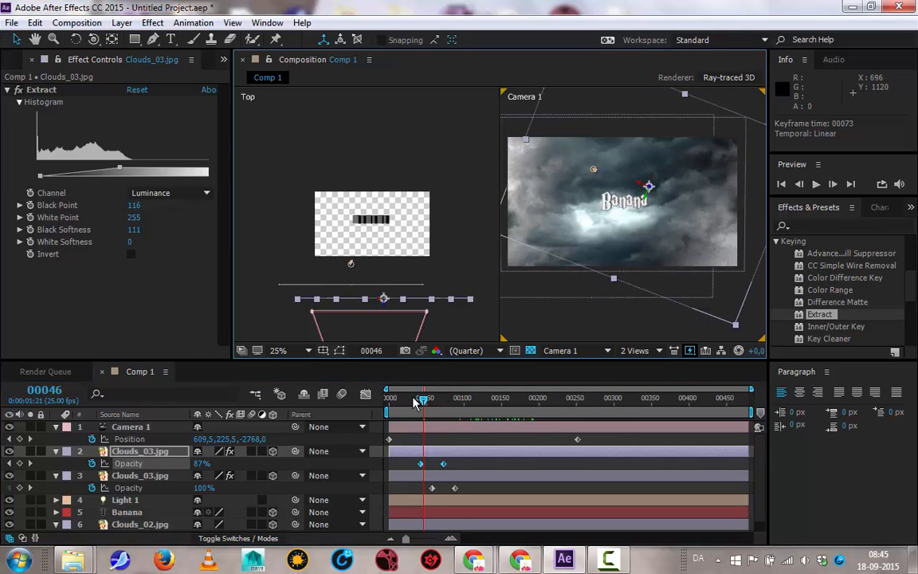
mouse_move(424, 398)
mouse_down()
mouse_move(396, 398)
mouse_move(435, 398)
mouse_up()
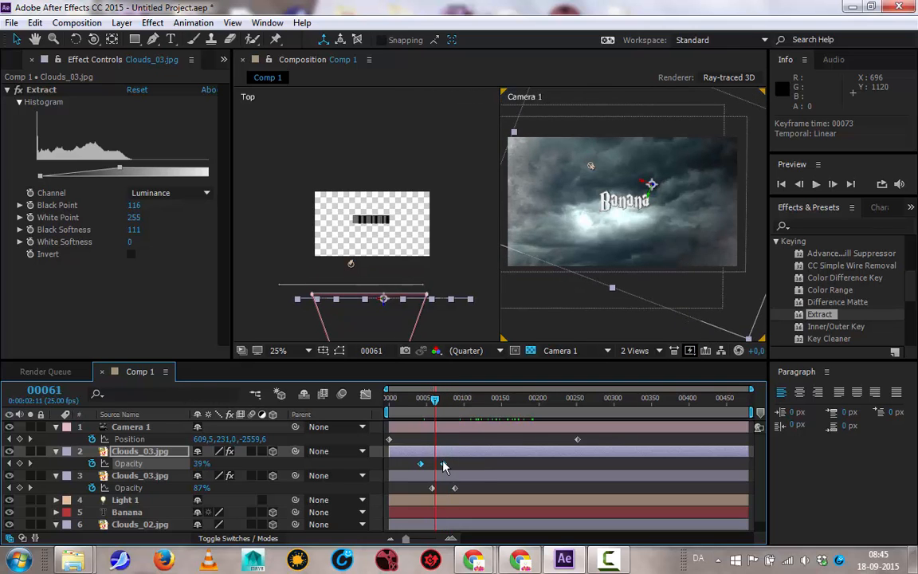
drag(443, 464, 431, 463)
Step: Shift the upper Clouds_03 layer slightly right and down to 944.6, 251.7, -832
drag(441, 407, 386, 401)
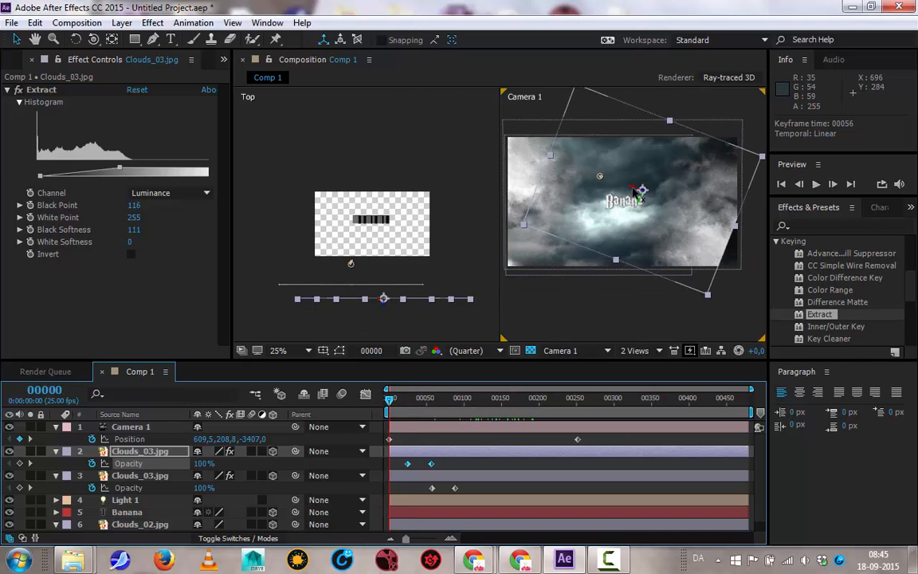
drag(642, 189, 664, 197)
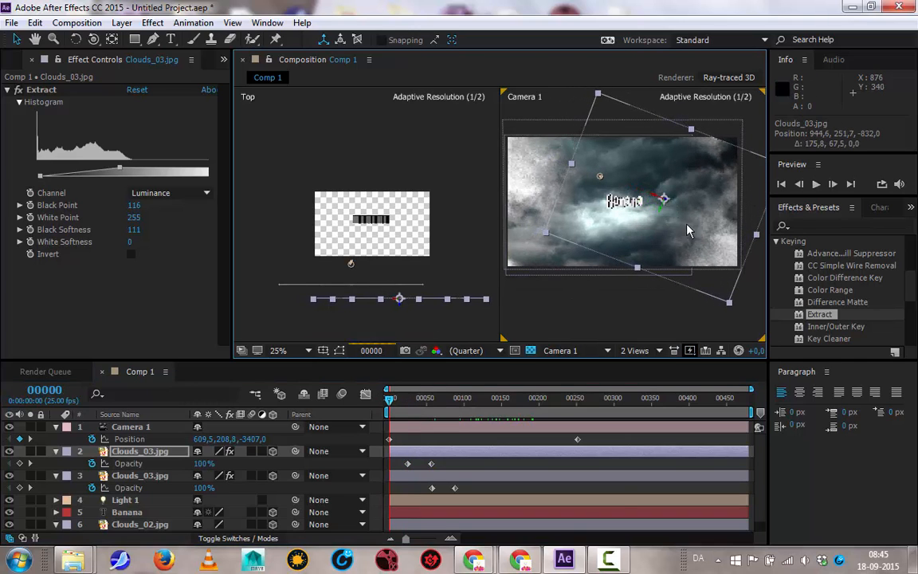
mouse_move(386, 407)
mouse_down()
mouse_move(456, 405)
mouse_move(401, 404)
mouse_up()
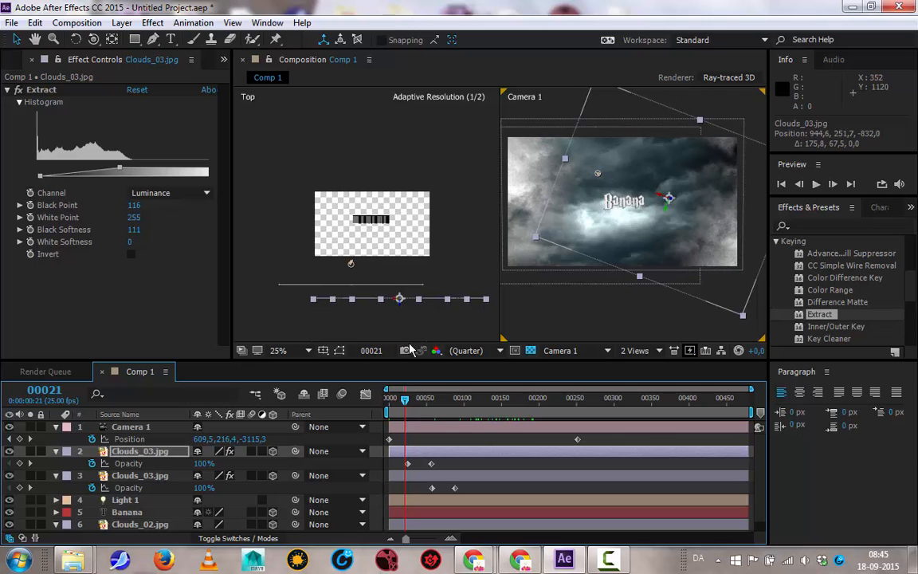
Step: Push the upper Clouds_03 layer back along Z in the Top view, toward -1848
scroll(346, 318, down, 1)
drag(408, 359, 417, 401)
drag(574, 289, 617, 287)
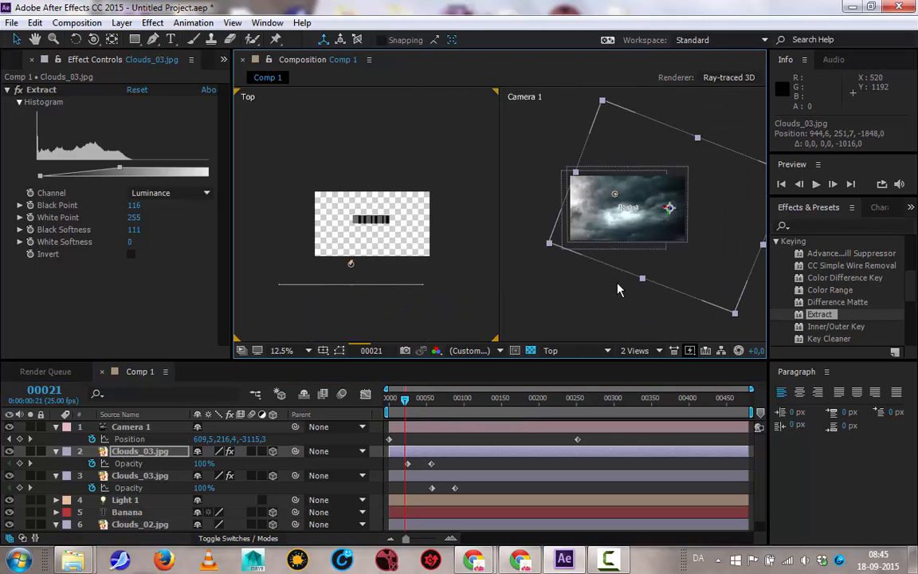
drag(662, 209, 565, 185)
drag(401, 409, 384, 403)
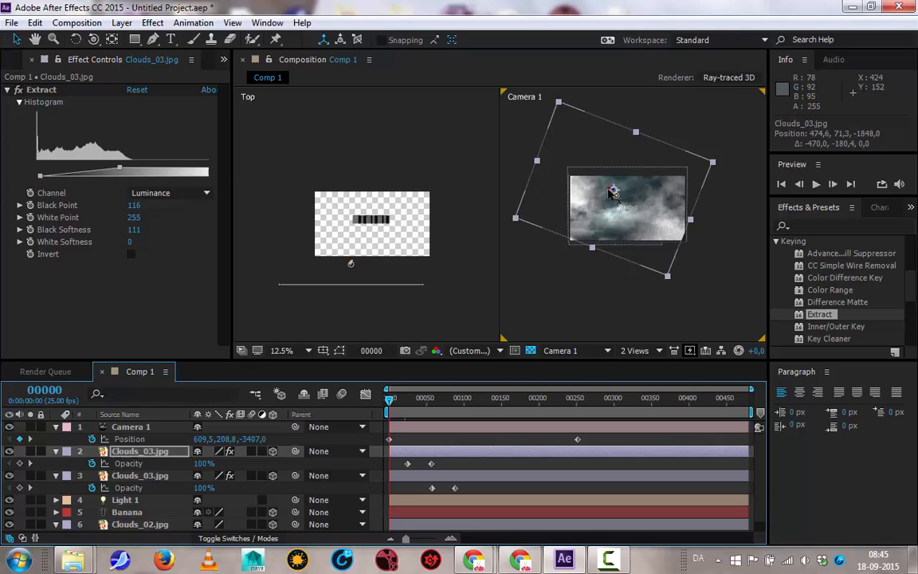
Step: Scale the upper Clouds_03 to about 64%, 86% and place it at 801.7, 254.0 behind Banana
drag(609, 190, 623, 195)
drag(573, 109, 591, 143)
drag(627, 196, 629, 253)
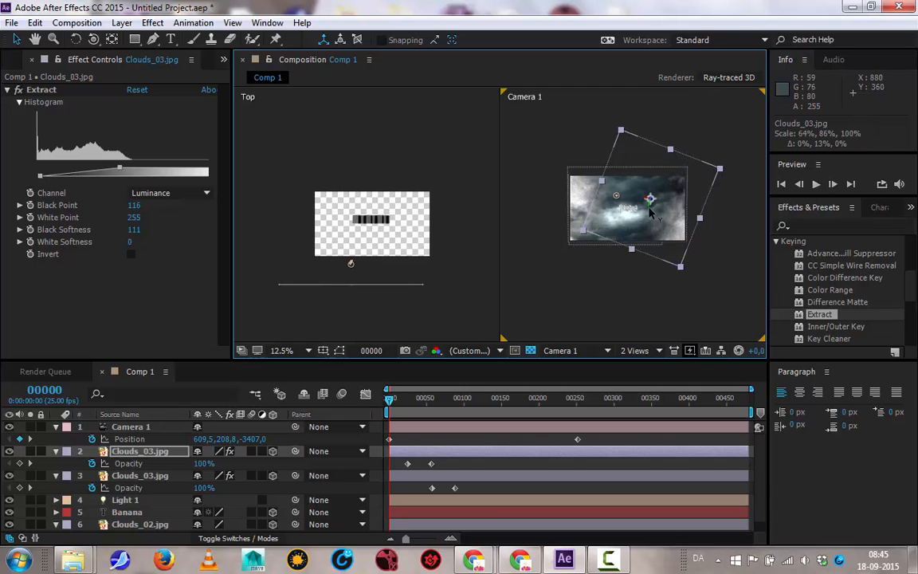
drag(649, 212, 681, 231)
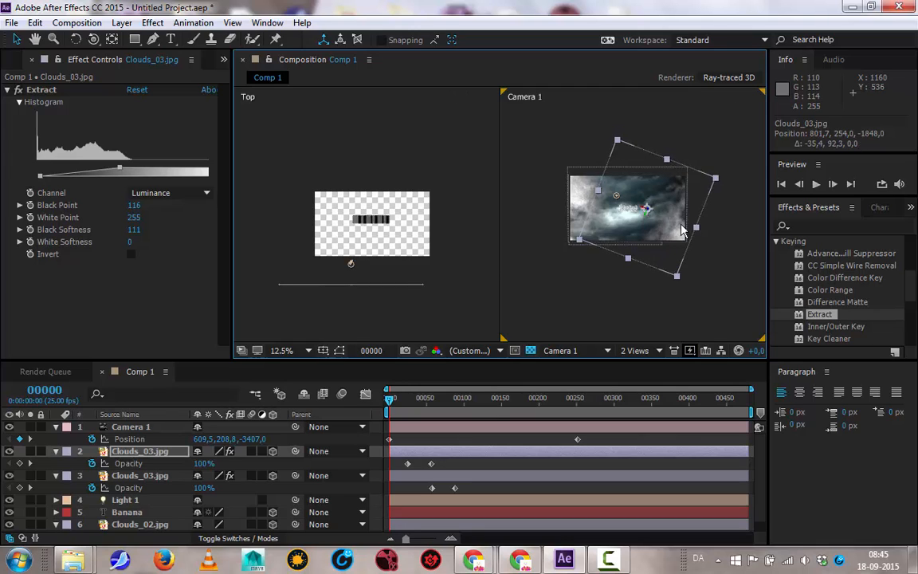
key(period)
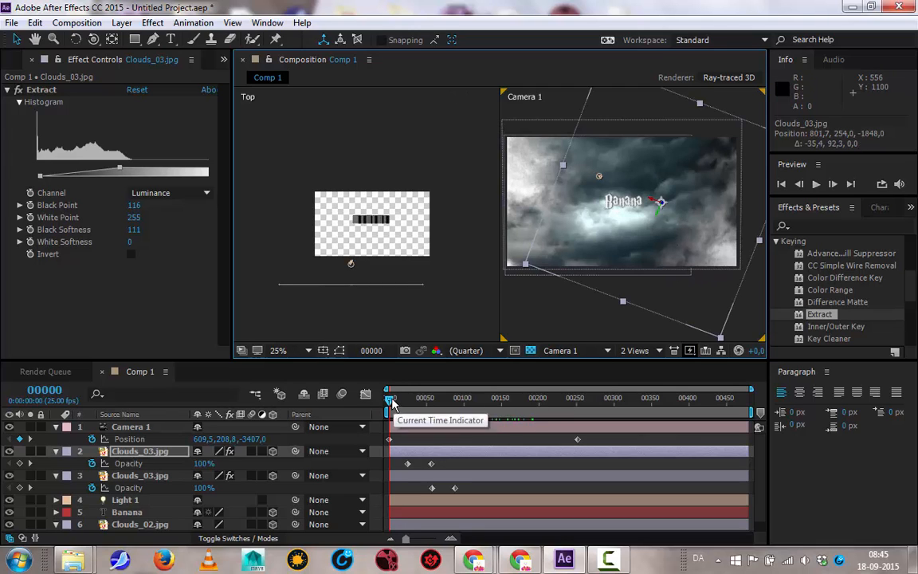
mouse_move(389, 399)
mouse_down()
mouse_move(440, 401)
mouse_move(394, 401)
mouse_up()
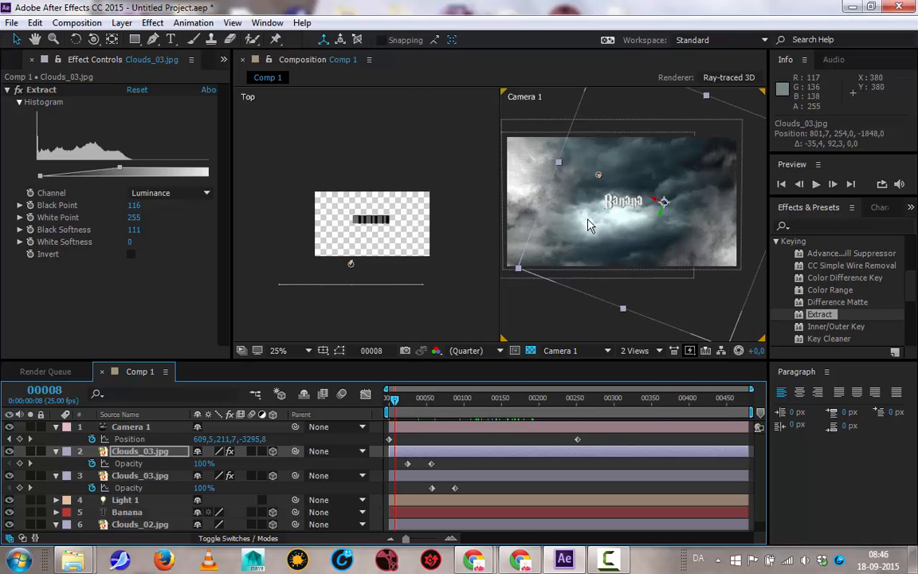
Step: Apply Color Correction > Tritone from Effects & Presets to the upper Clouds_03 layer
click(776, 241)
scroll(829, 301, up, 3)
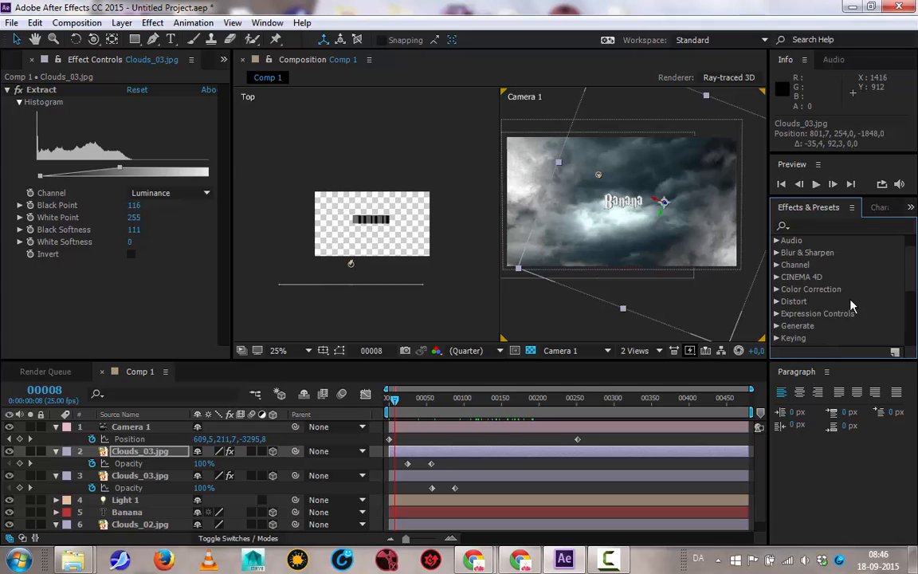
click(777, 290)
scroll(788, 307, down, 2)
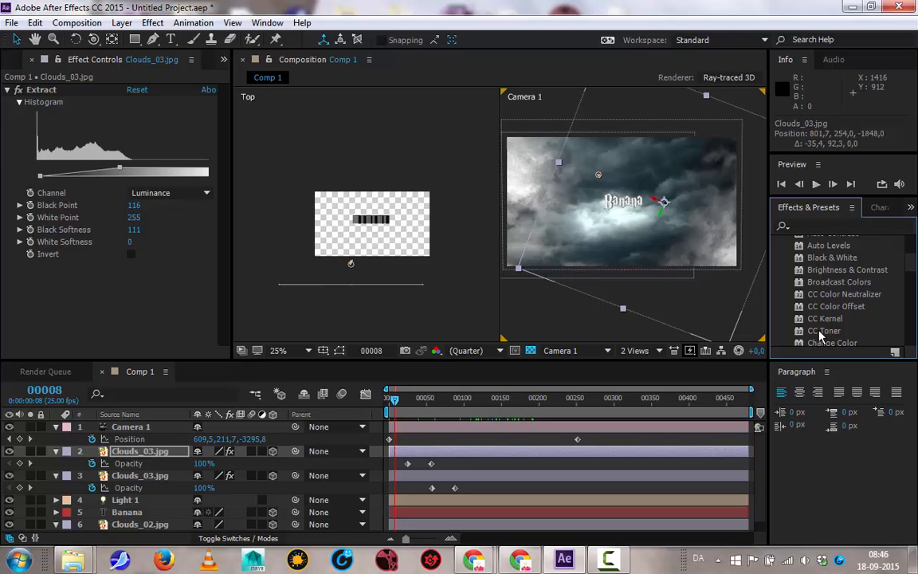
scroll(829, 328, down, 10)
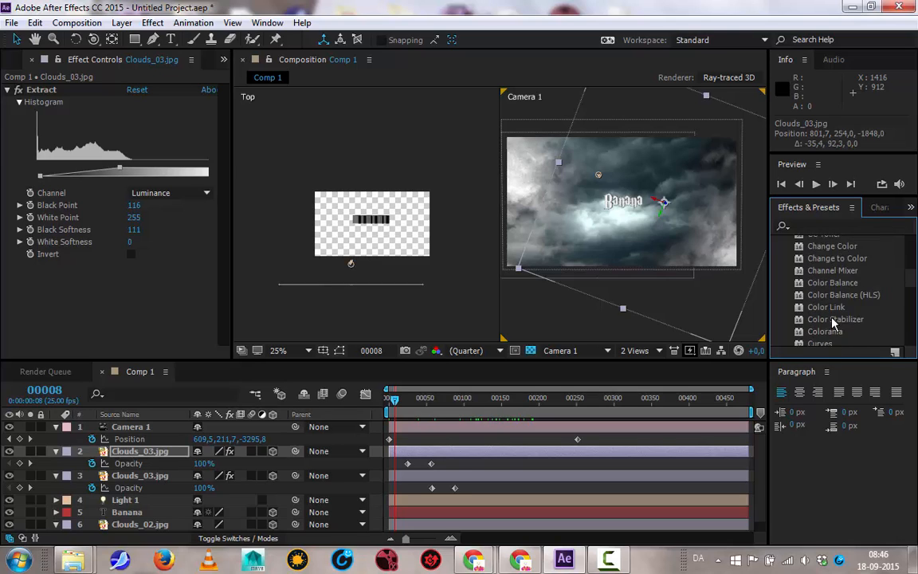
scroll(833, 324, up, 2)
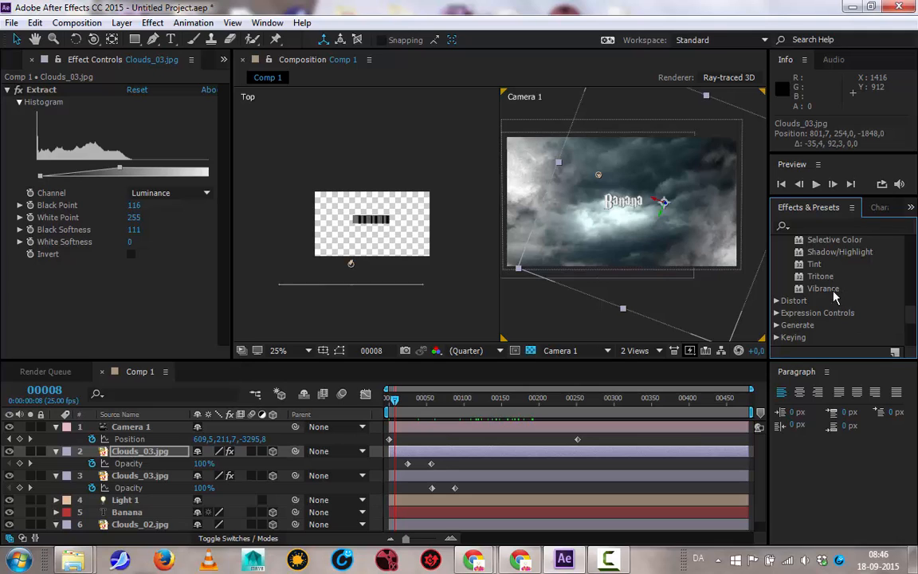
drag(810, 278, 164, 453)
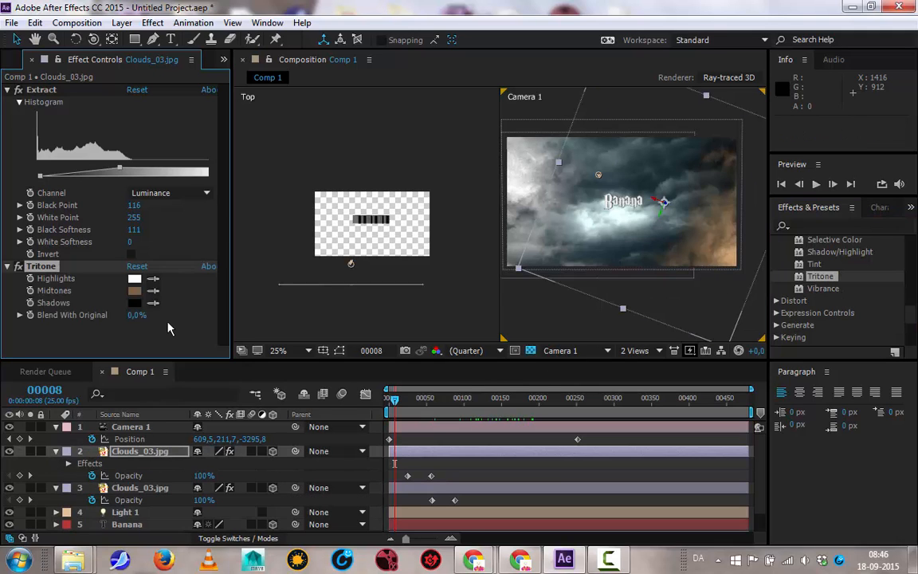
Step: Set Tritone Midtones to blue 46747F and Highlights to light grey DADADA
click(135, 293)
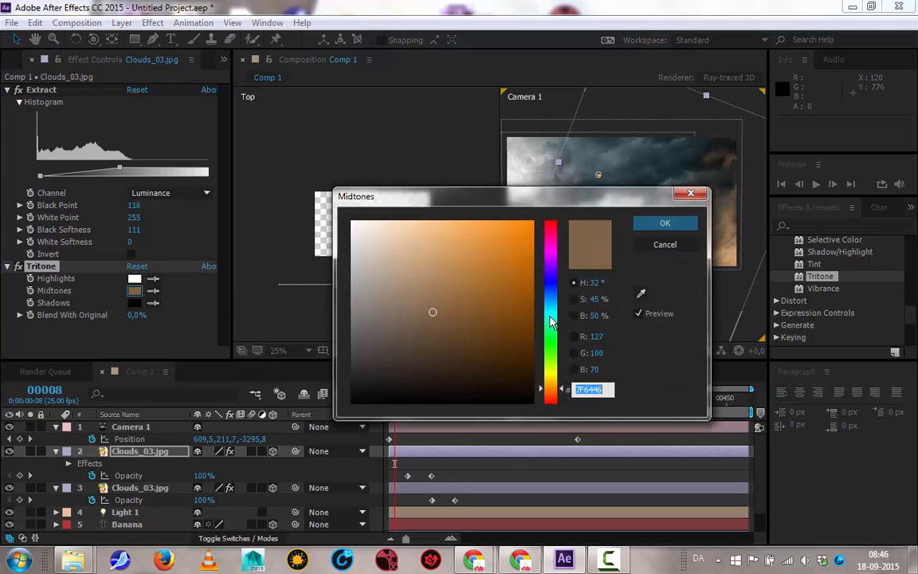
mouse_move(550, 321)
mouse_down()
mouse_move(552, 299)
mouse_move(553, 307)
mouse_up()
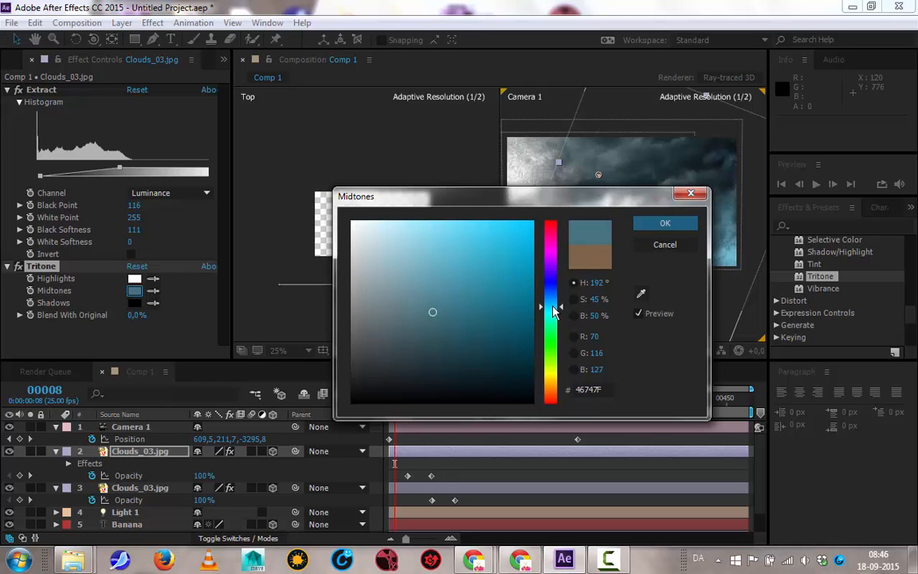
click(668, 224)
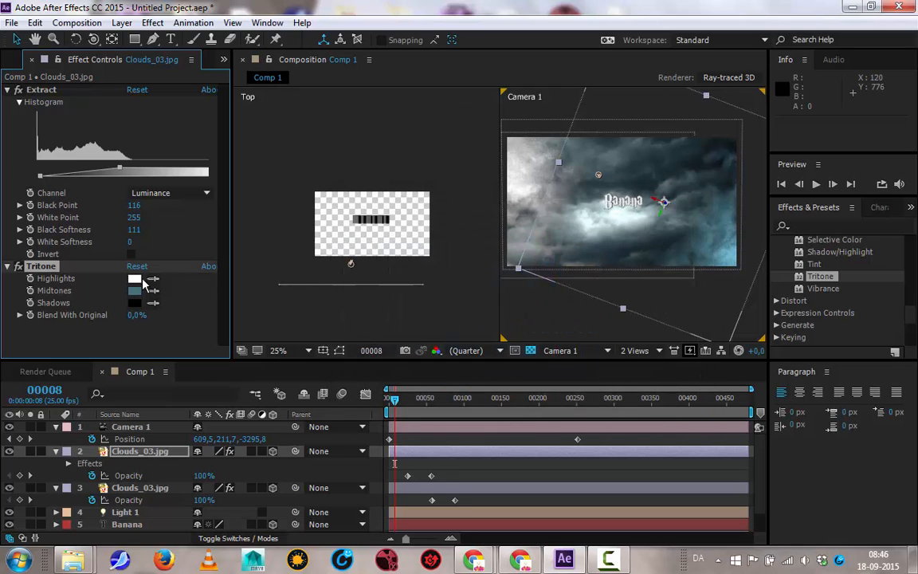
click(134, 279)
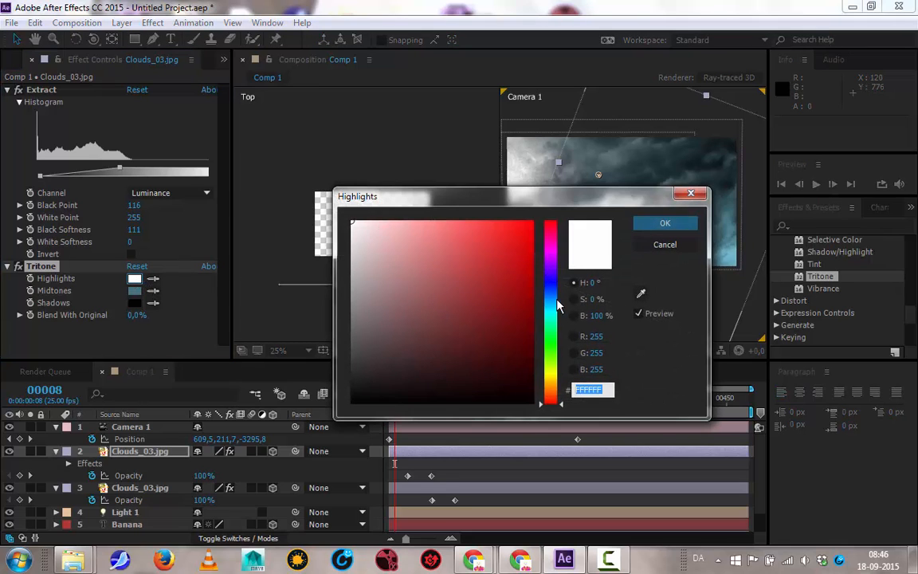
drag(358, 226, 348, 242)
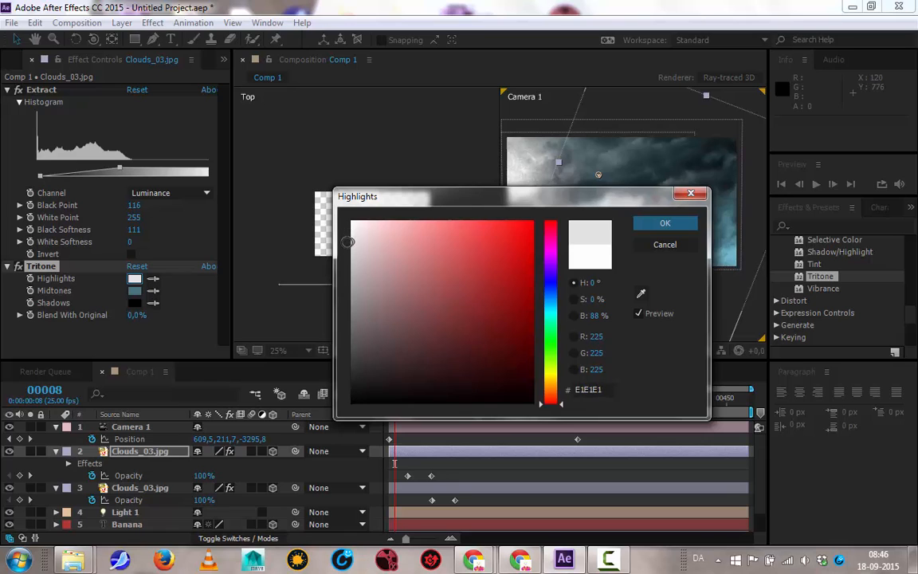
click(664, 223)
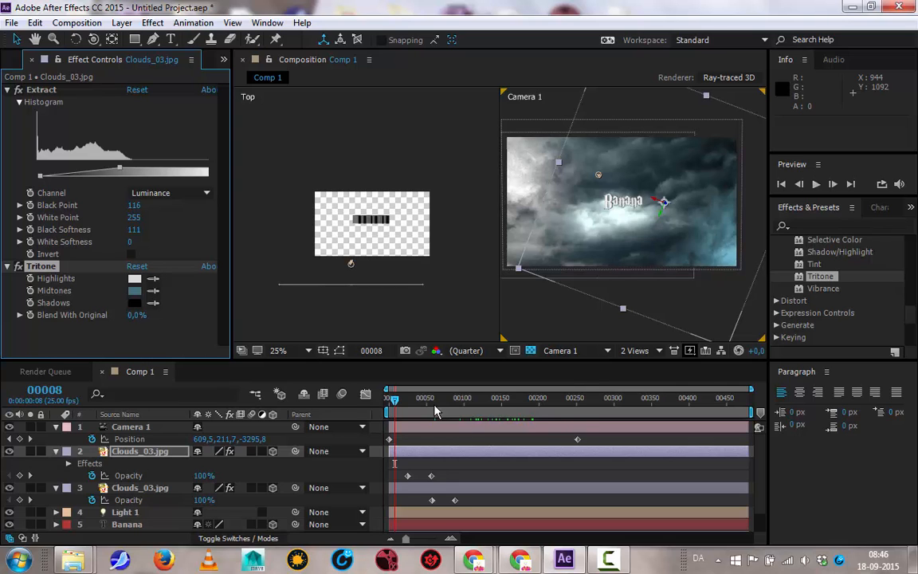
Step: Copy the Tritone effect from the upper Clouds_03 and paste it onto the lower Clouds_03 layer
drag(395, 398, 374, 406)
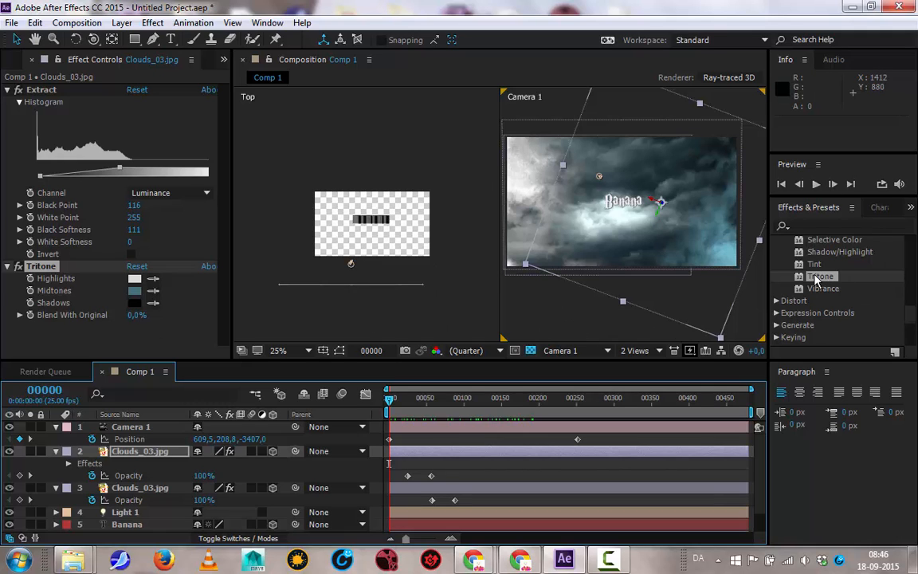
drag(816, 279, 148, 494)
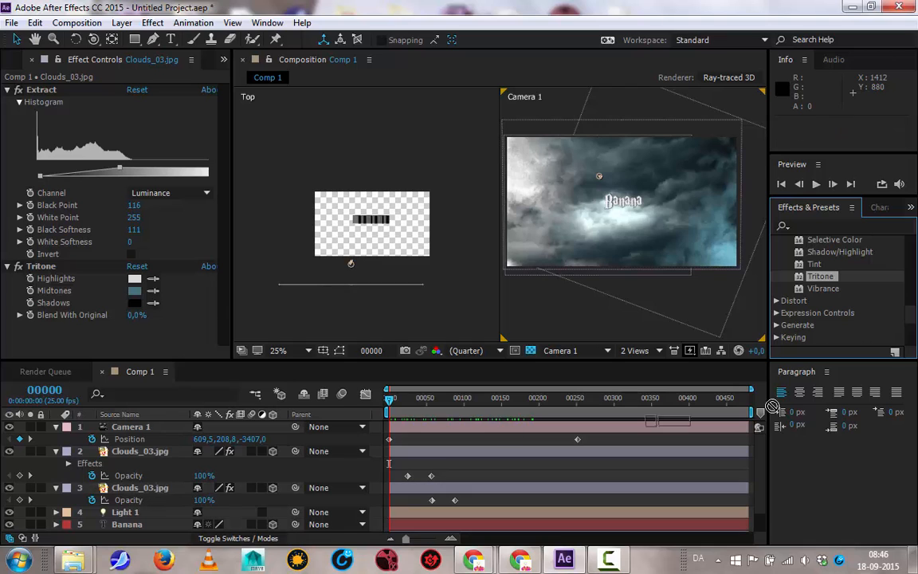
click(41, 267)
key(ctrl+c)
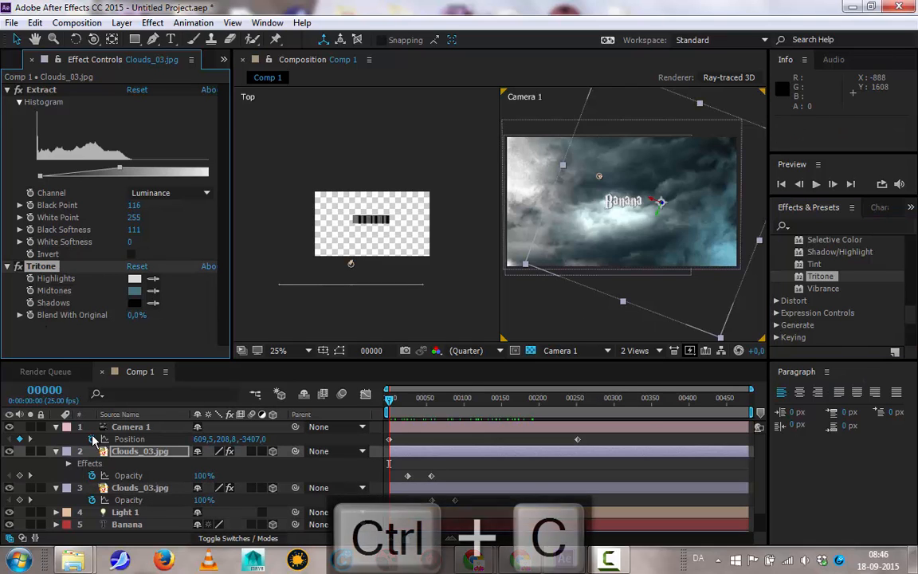
click(134, 488)
key(ctrl+v)
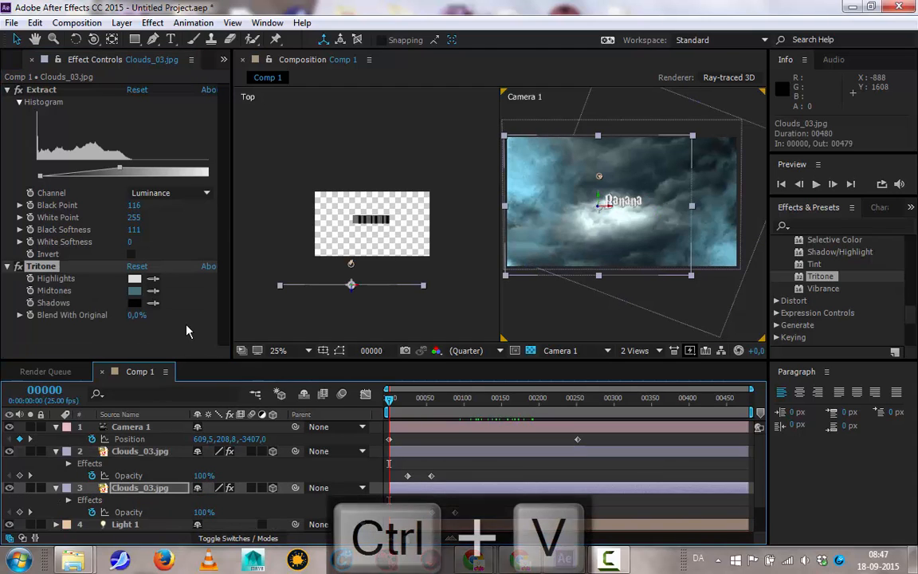
Step: Darken the lower layer's Tritone Midtones to blue 3C4B59
click(134, 291)
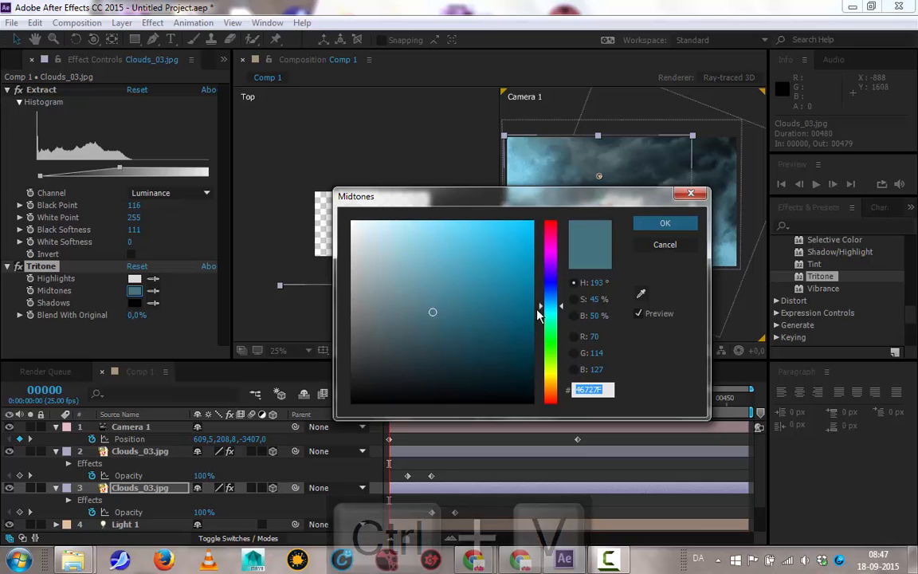
mouse_move(541, 310)
mouse_down()
mouse_move(541, 318)
mouse_move(541, 301)
mouse_up()
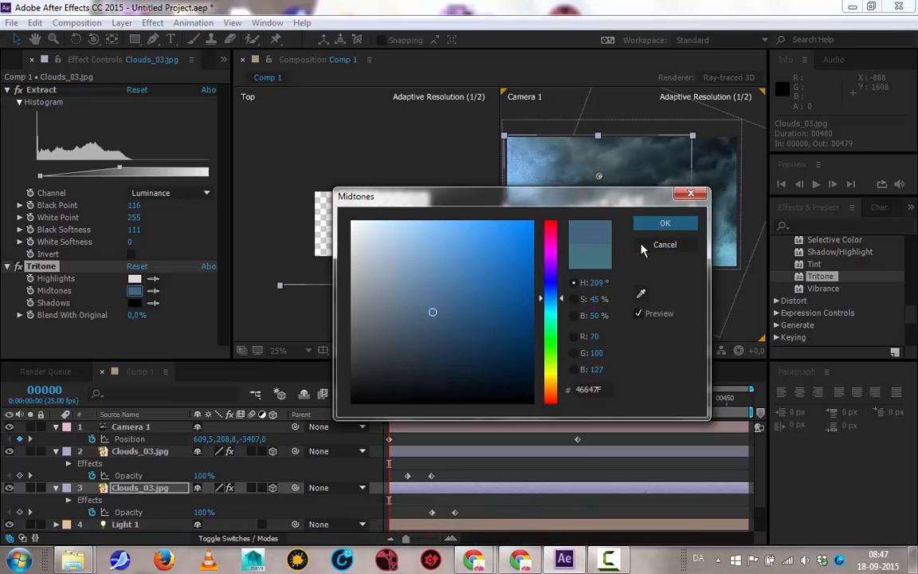
mouse_move(431, 315)
mouse_down()
mouse_move(444, 340)
mouse_move(410, 340)
mouse_up()
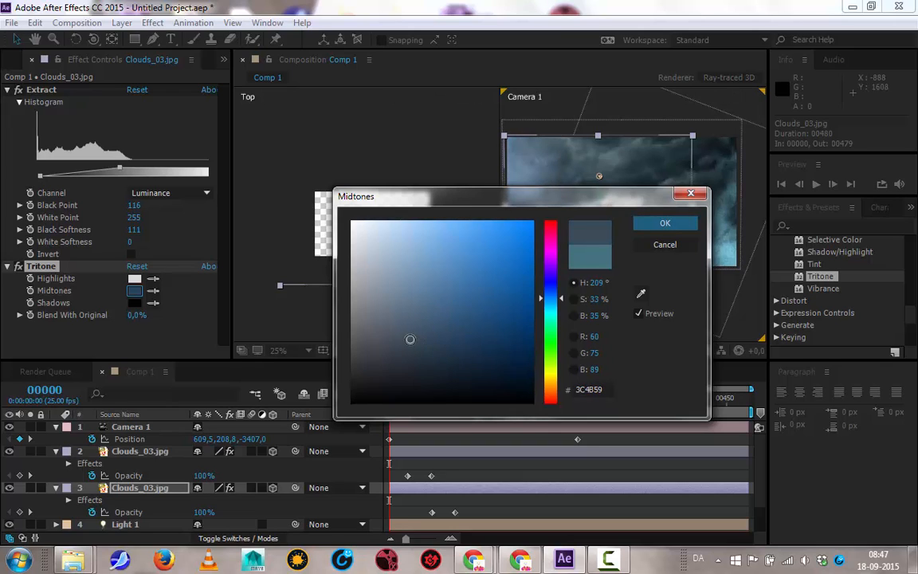
click(664, 226)
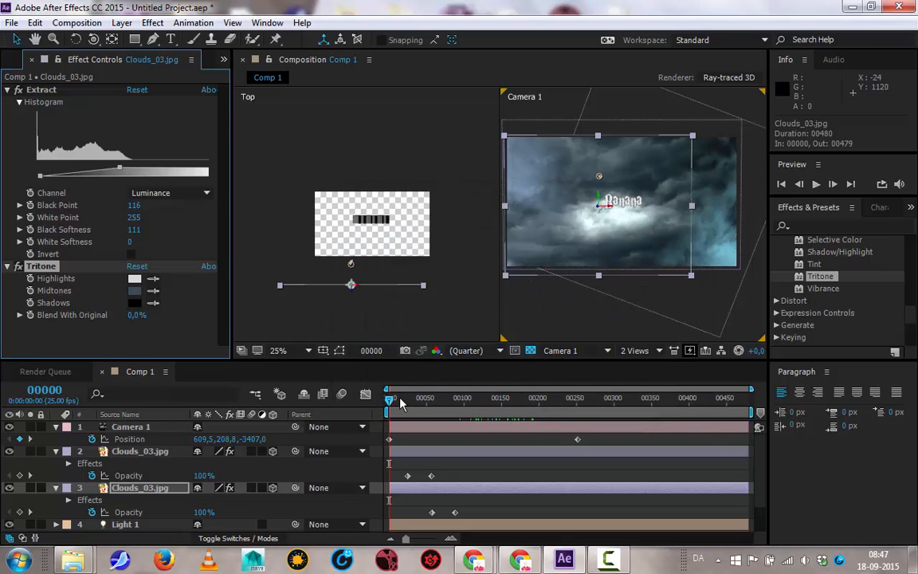
Step: Preview the project's cloud images and select Clouds_BG.jpg for the backdrop
drag(401, 402, 426, 402)
click(11, 61)
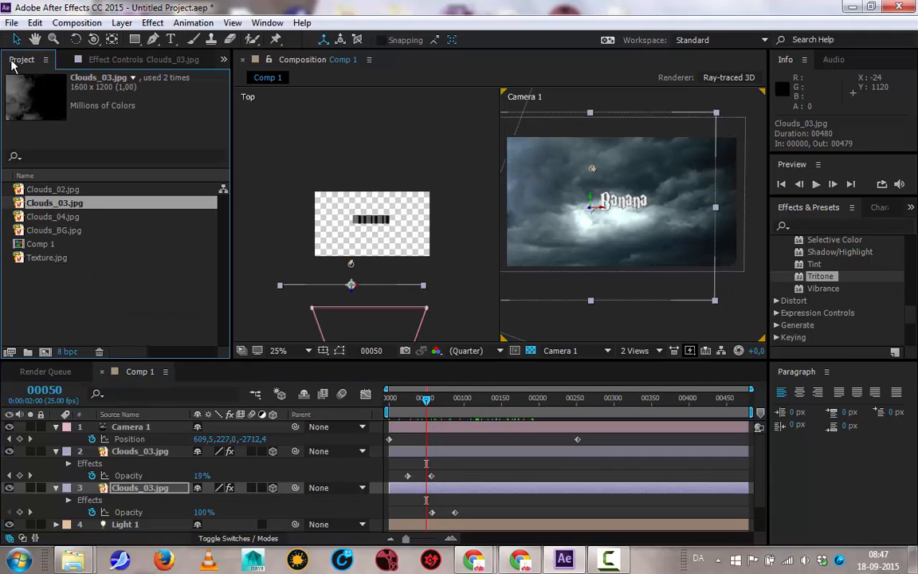
click(56, 217)
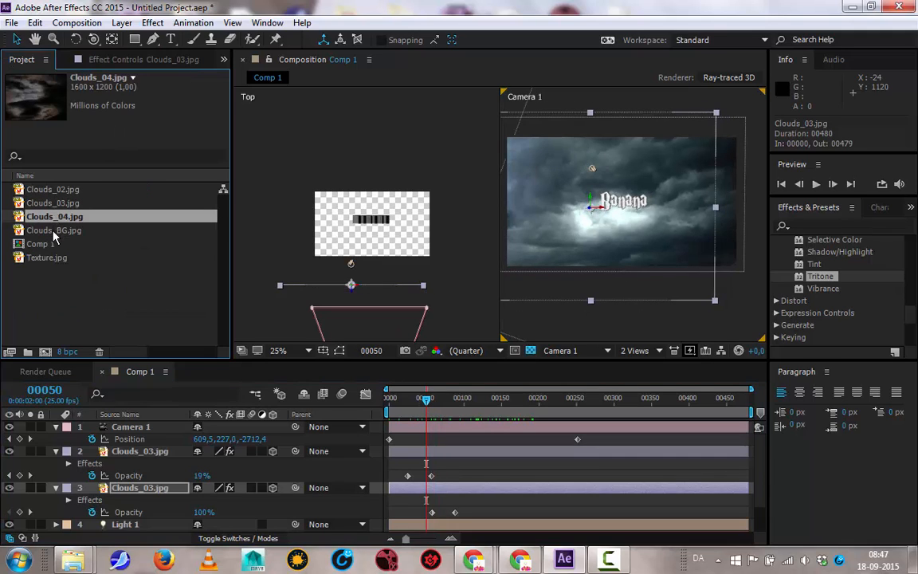
click(54, 237)
click(60, 192)
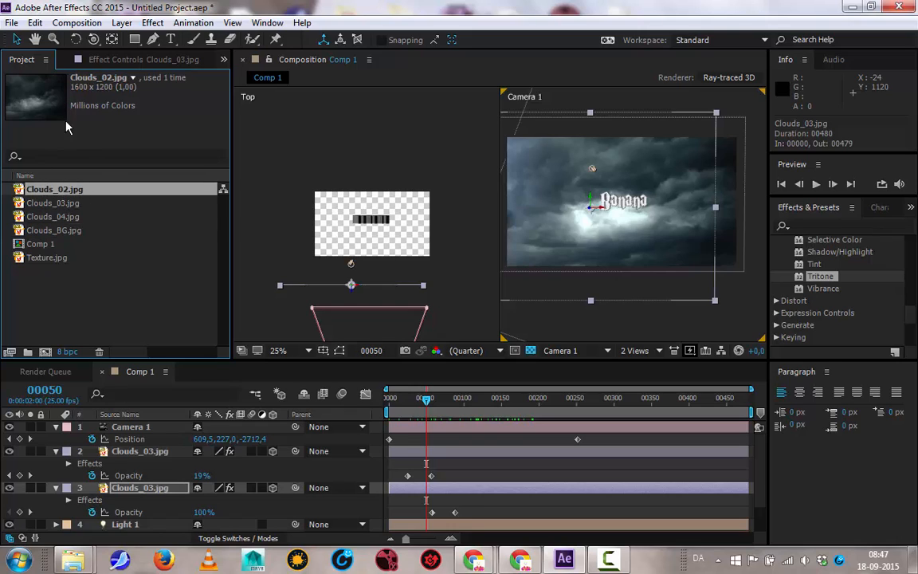
click(39, 231)
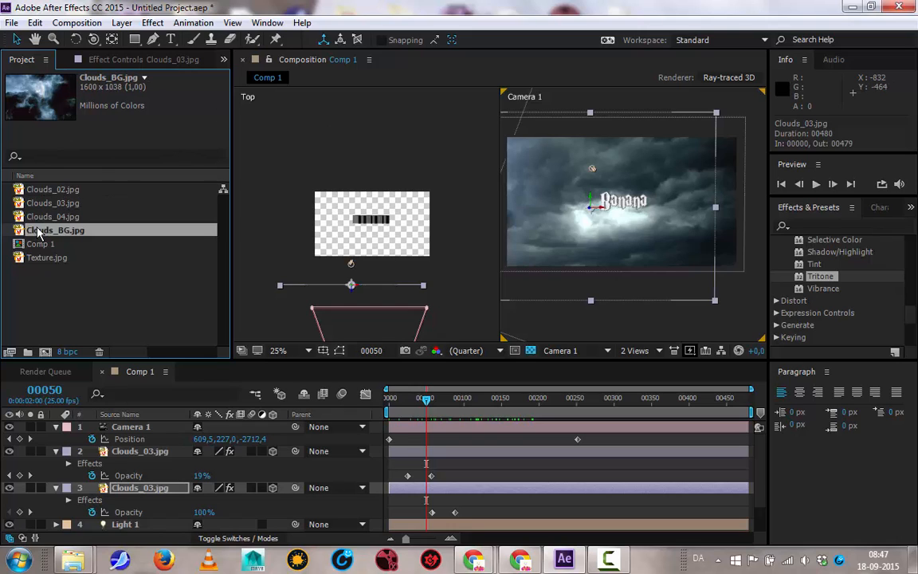
Step: Add Clouds_BG.jpg below Camera 1 as a 3D layer and move it to Z 752
drag(62, 233, 127, 439)
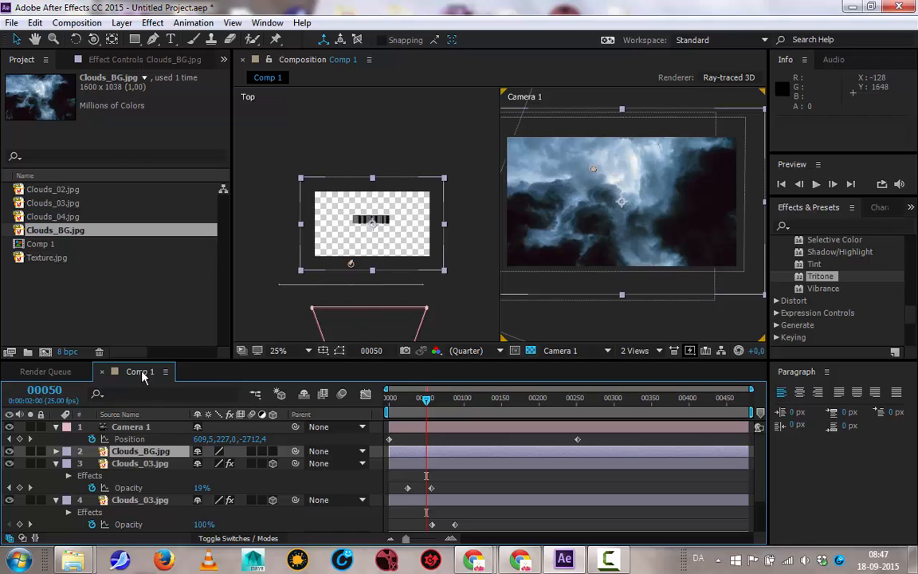
click(272, 451)
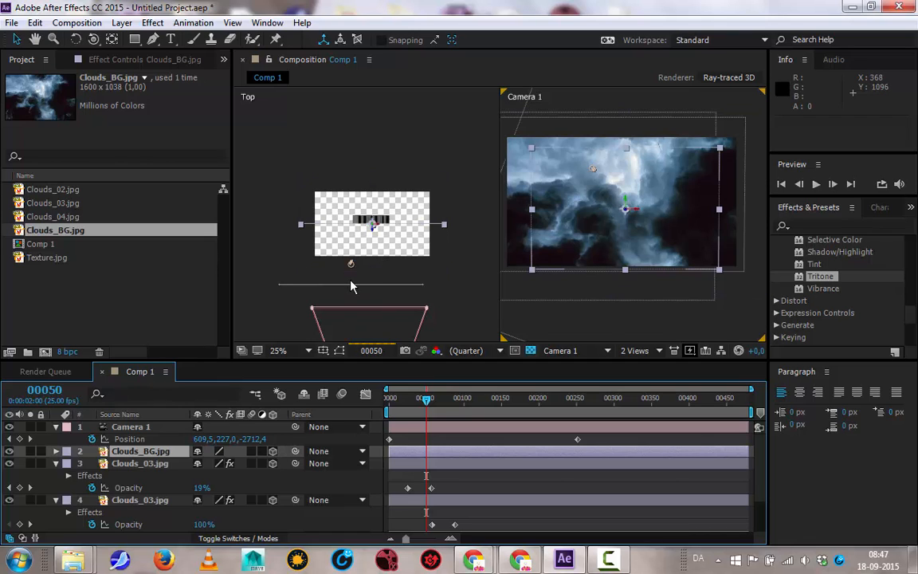
drag(373, 232, 370, 167)
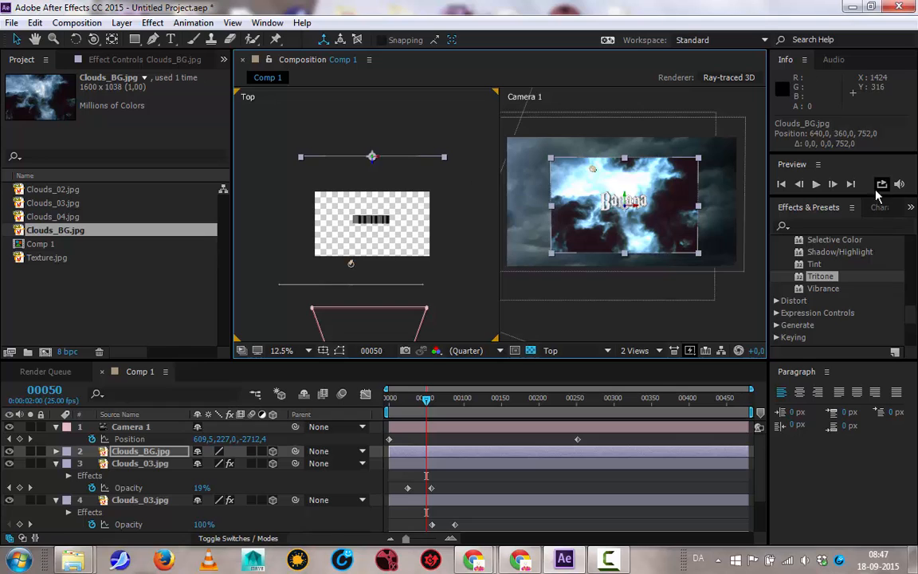
Step: Key Clouds_BG with Extract (Black Point 101, Black Softness 87) and scale it to about 198%, 186%
click(833, 226)
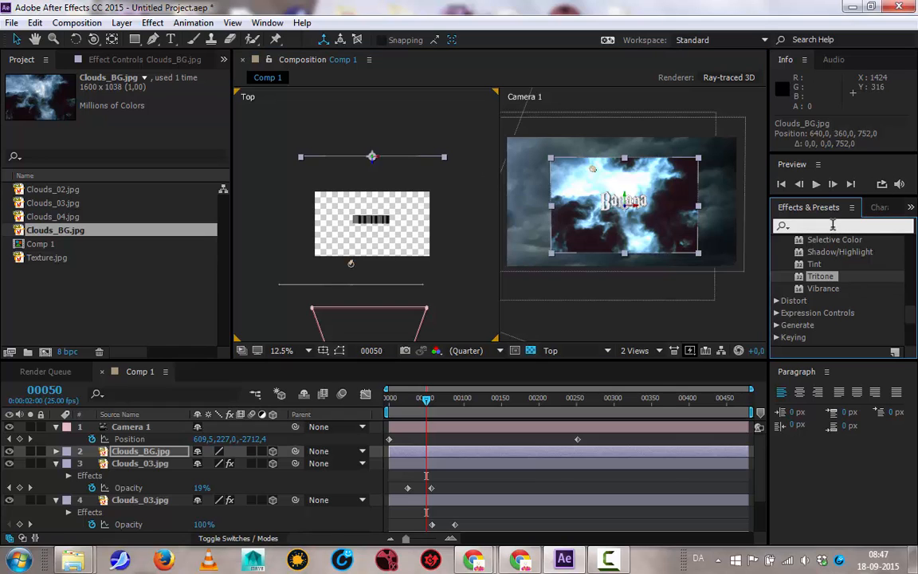
text(ext)
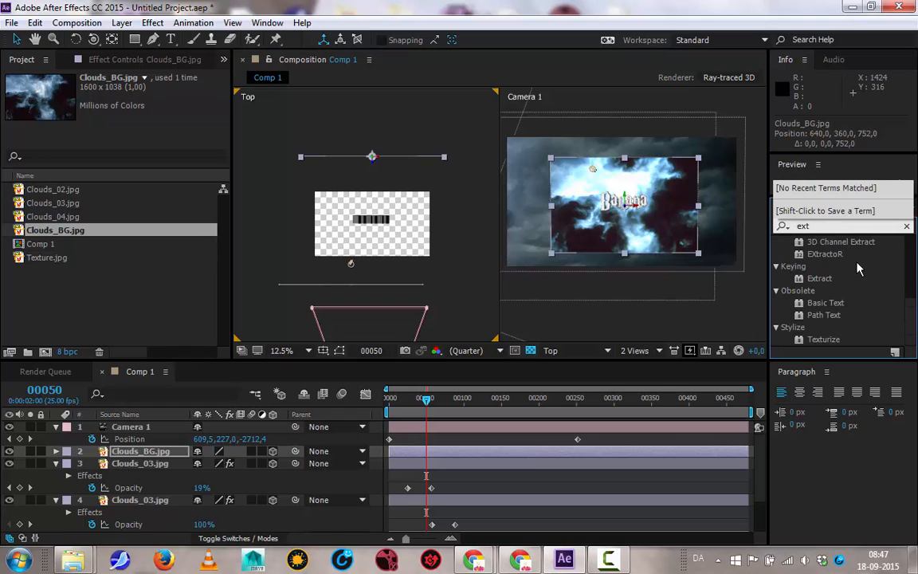
text(r)
drag(825, 289, 137, 453)
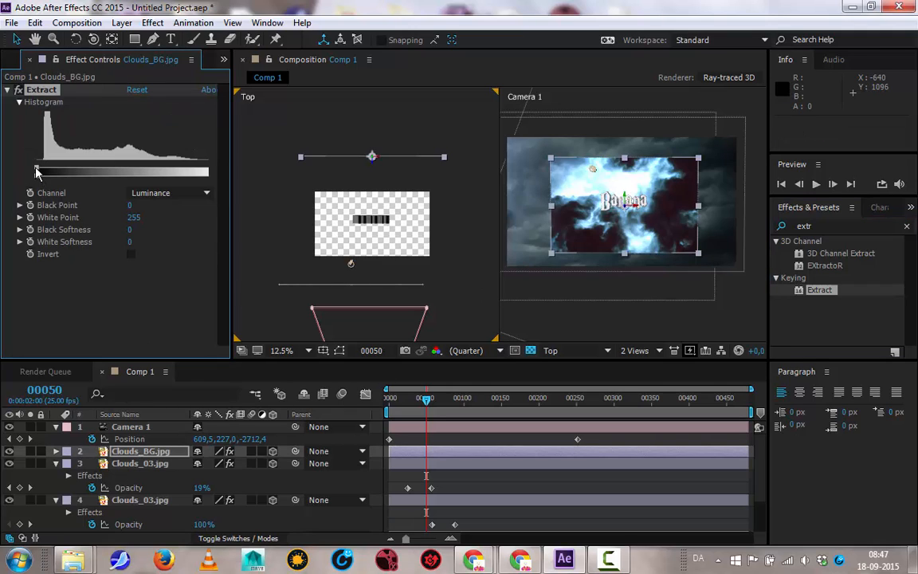
mouse_move(36, 173)
mouse_down()
mouse_move(104, 172)
mouse_move(46, 182)
mouse_up()
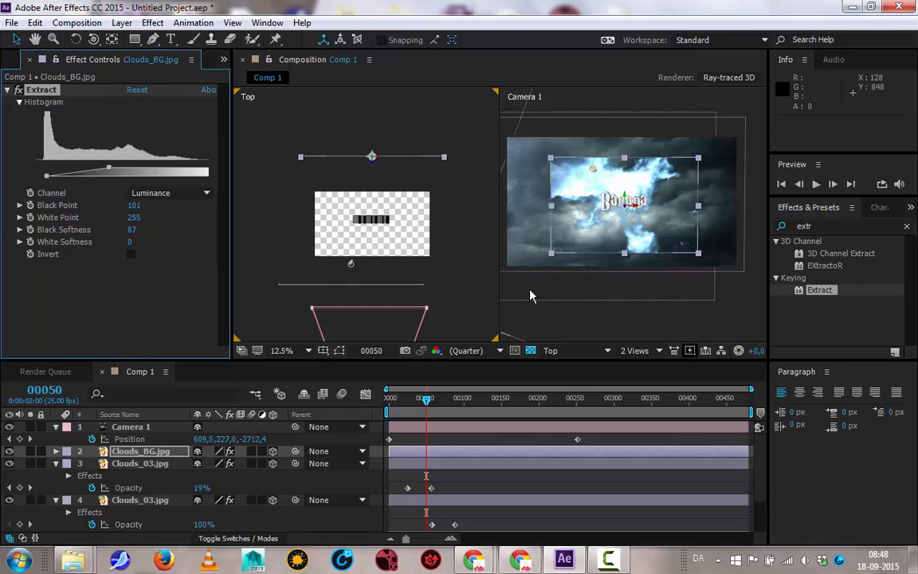
drag(424, 411, 389, 399)
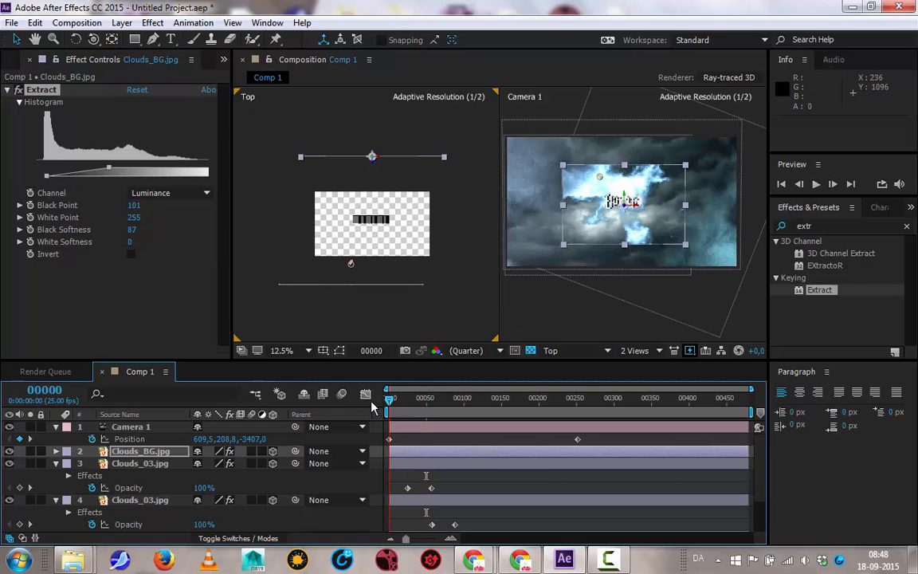
drag(564, 251, 503, 284)
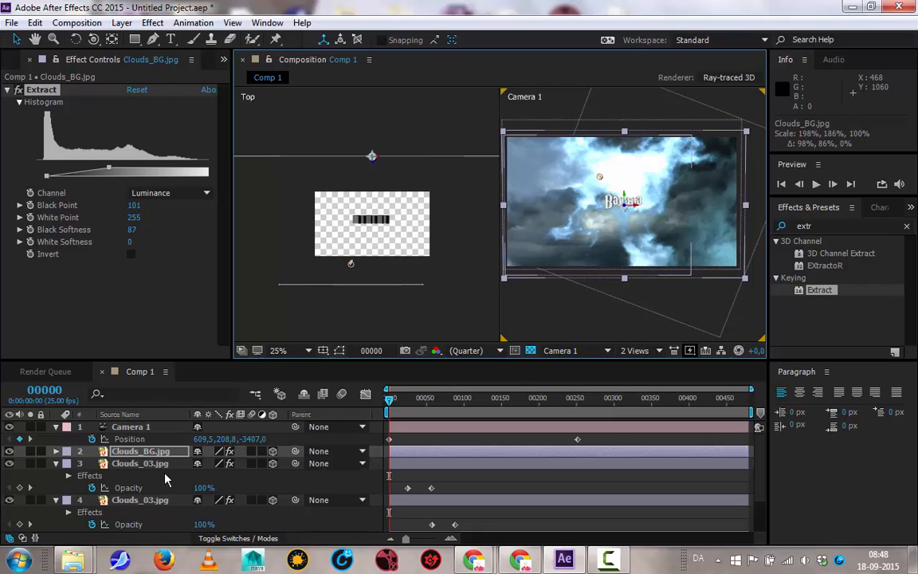
Step: Lower the Clouds_BG layer's Opacity to 42%
click(125, 452)
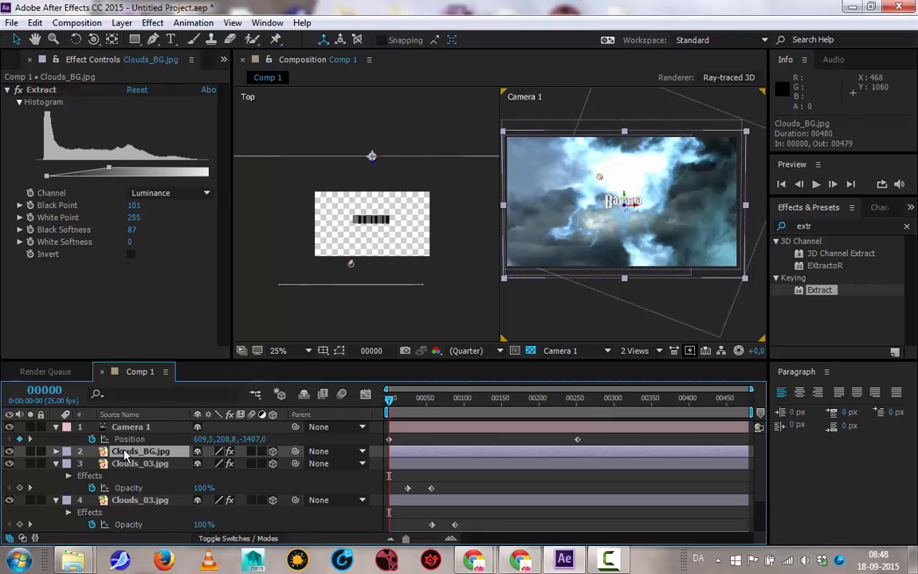
key(t)
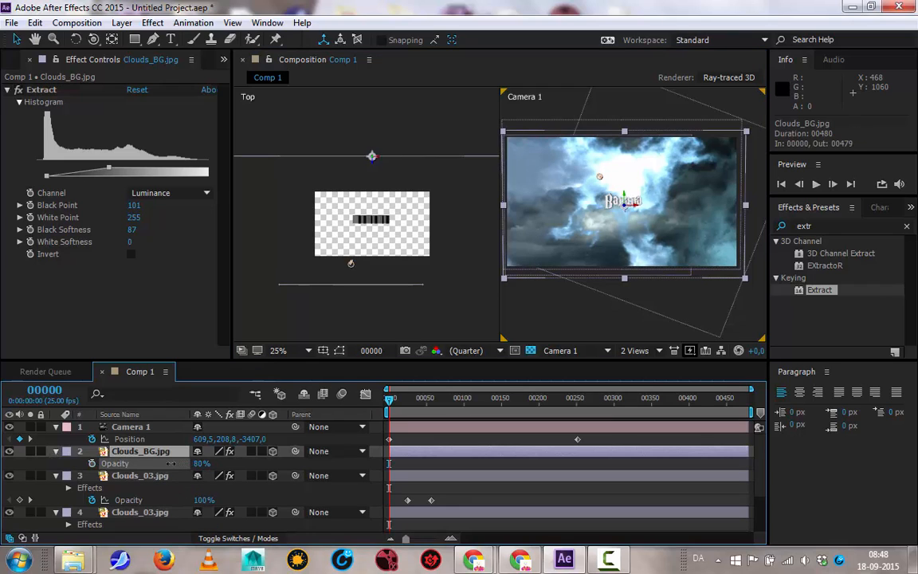
drag(170, 463, 157, 464)
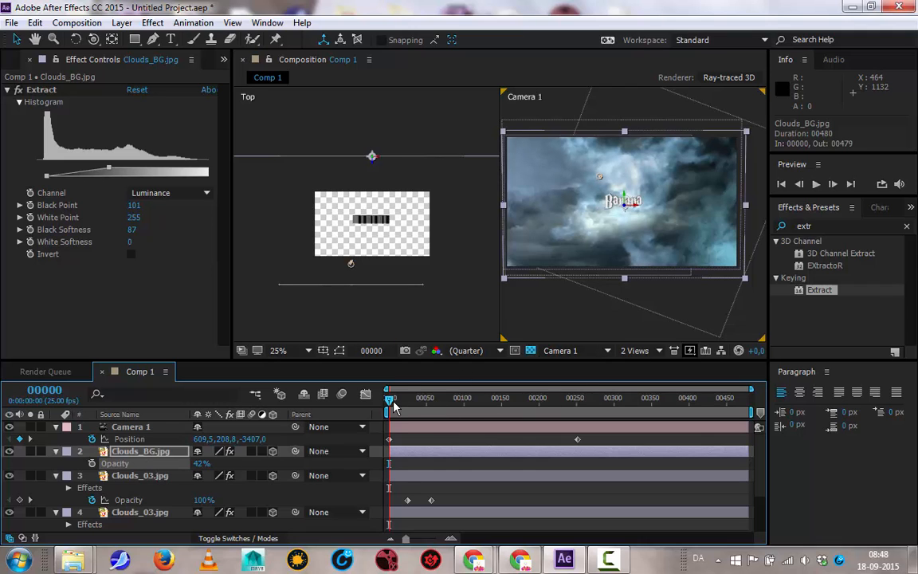
drag(393, 407, 436, 401)
Step: Push the Clouds_BG backdrop far behind the Banana text along Z in the Top view
scroll(390, 161, down, 2)
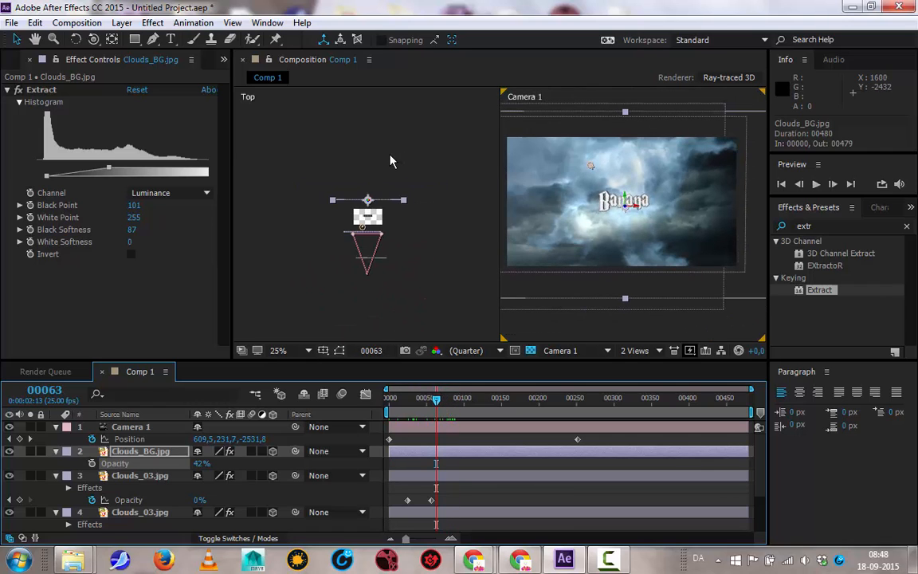
scroll(390, 161, down, 2)
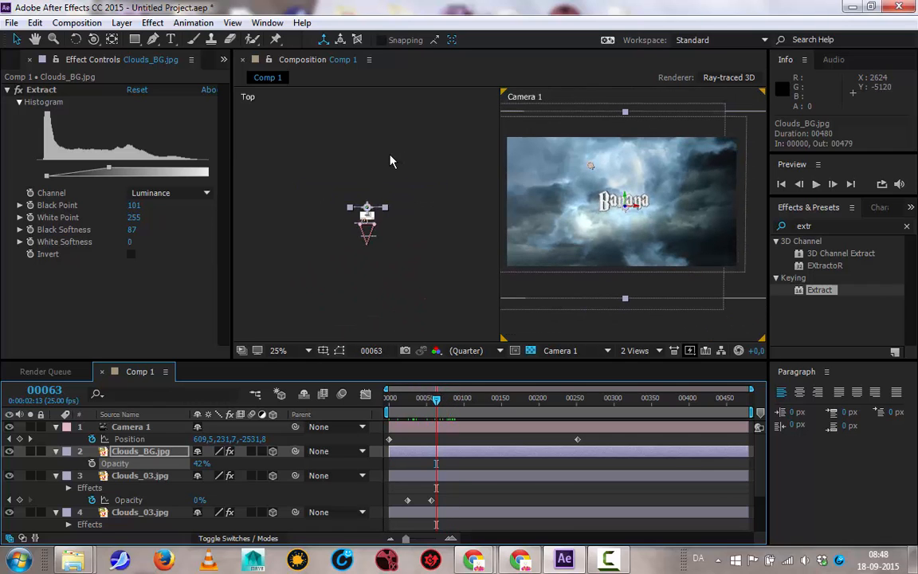
key(h)
scroll(416, 226, down, 2)
drag(416, 225, 416, 291)
scroll(413, 259, down, 4)
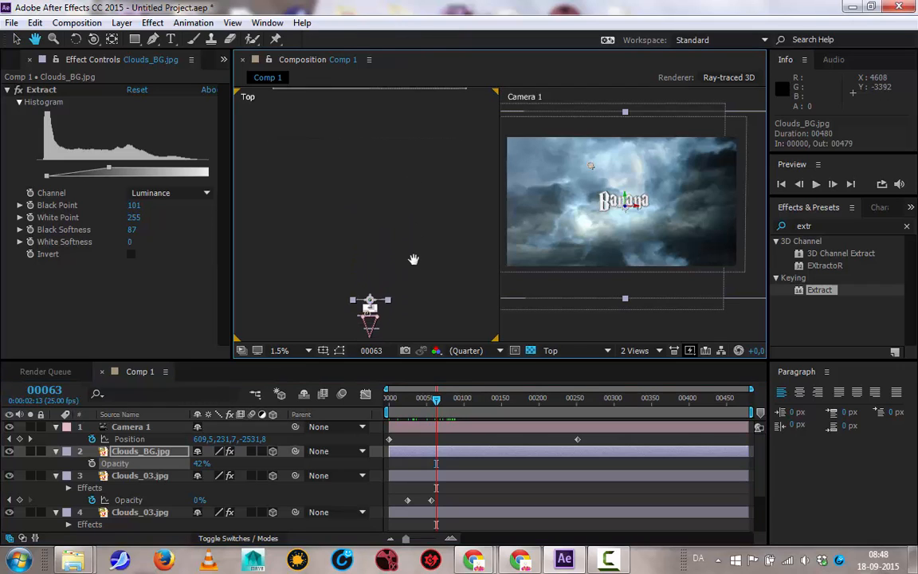
key(v)
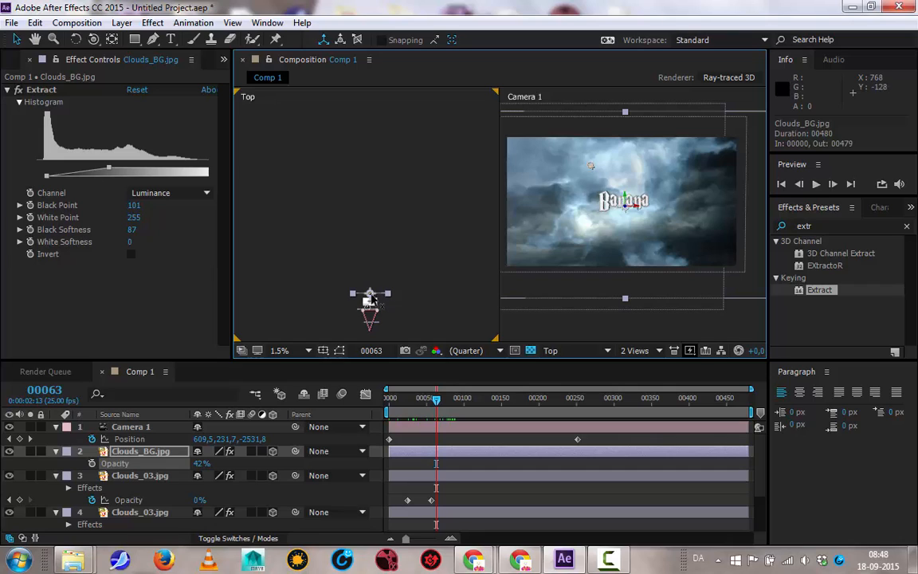
drag(369, 301, 369, 174)
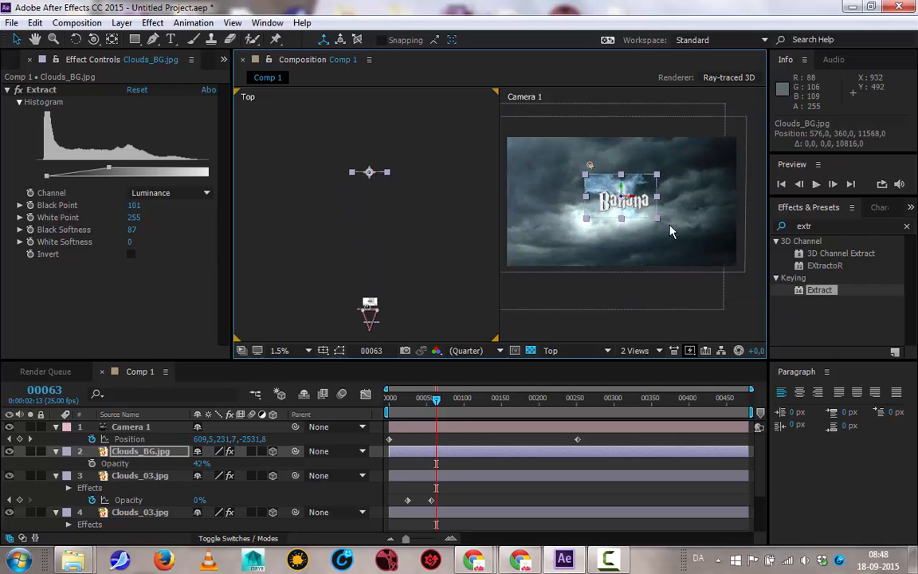
Step: Enlarge Clouds_BG to 720%, 676% to fill the frame and scrub the camera fly-through
click(388, 405)
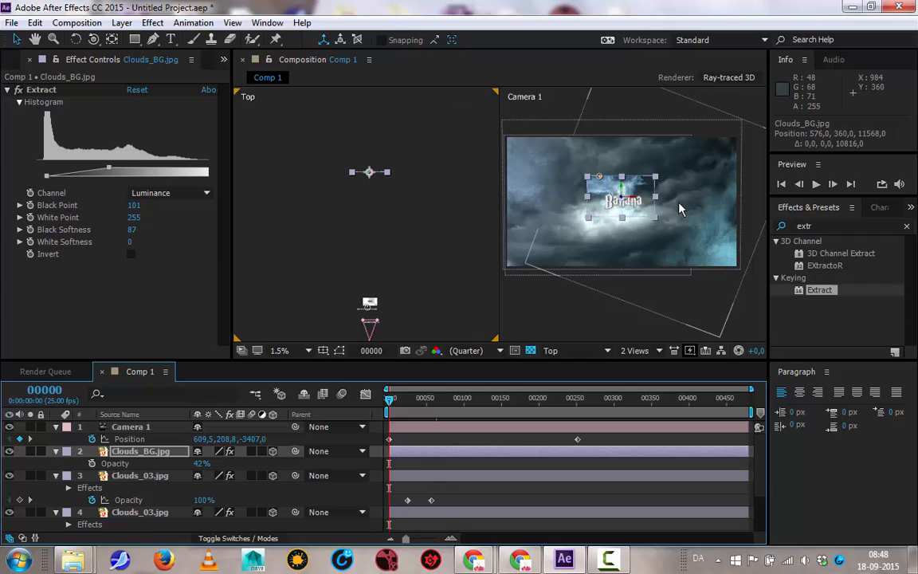
drag(648, 211, 742, 275)
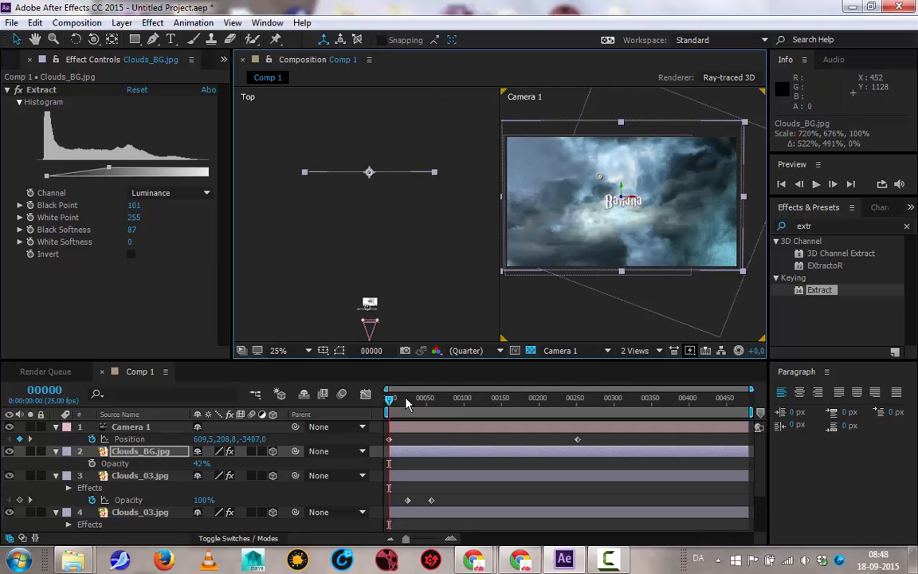
drag(406, 404, 550, 407)
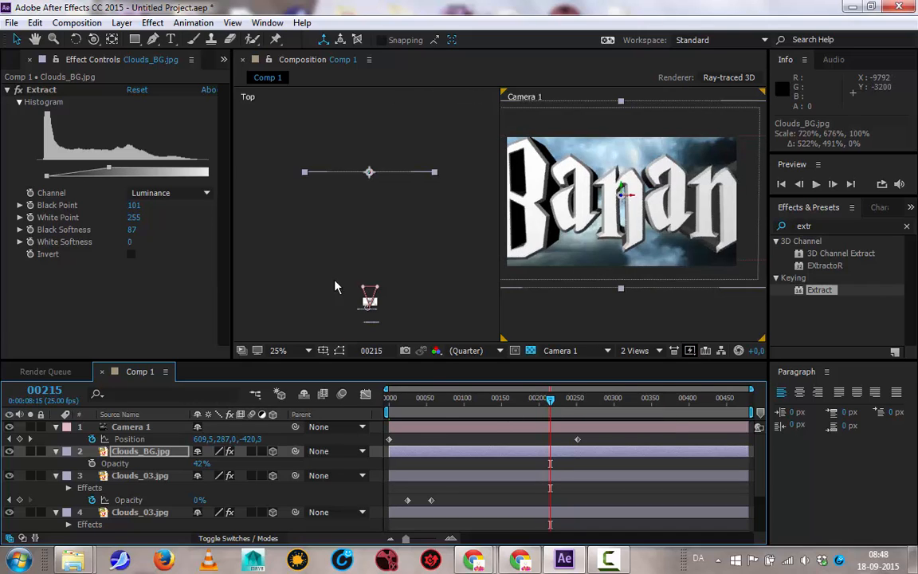
click(9, 63)
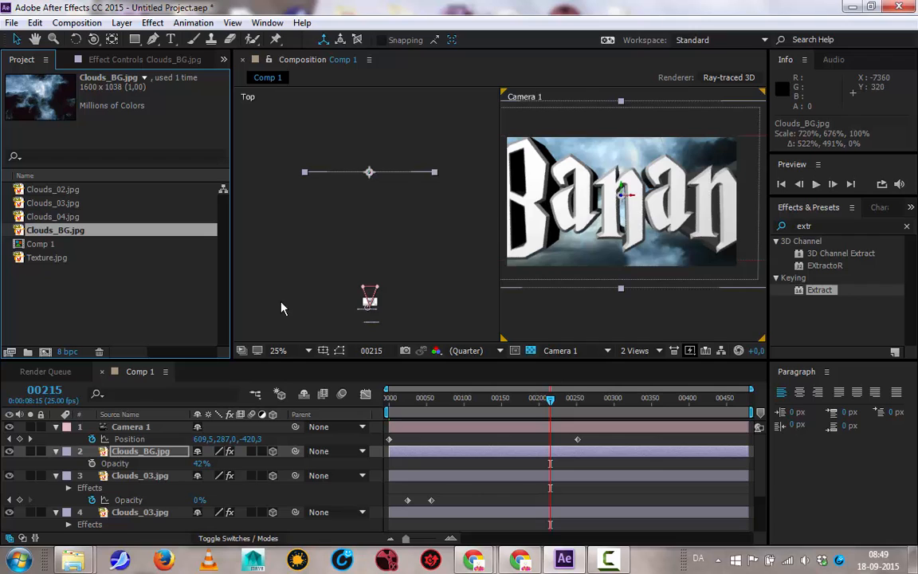
Step: Select the Clouds_03.jpg layer and go to frame 00023 to view the clouds around the Banana title
drag(281, 308, 283, 285)
scroll(167, 448, down, 3)
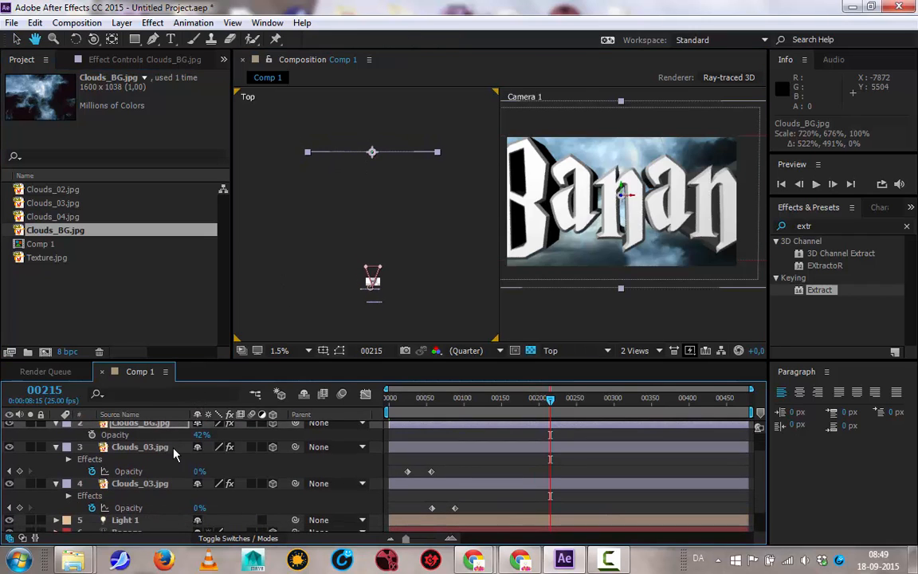
click(163, 448)
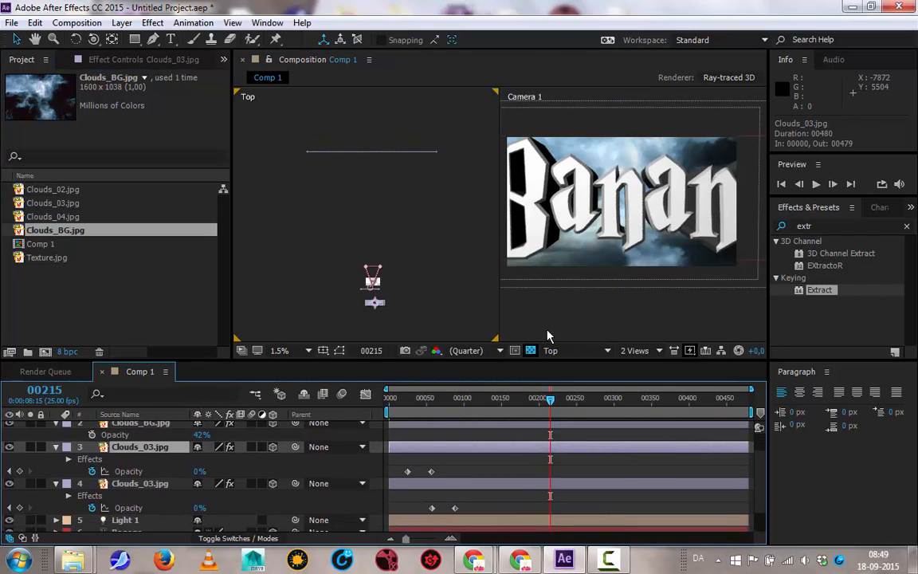
click(406, 401)
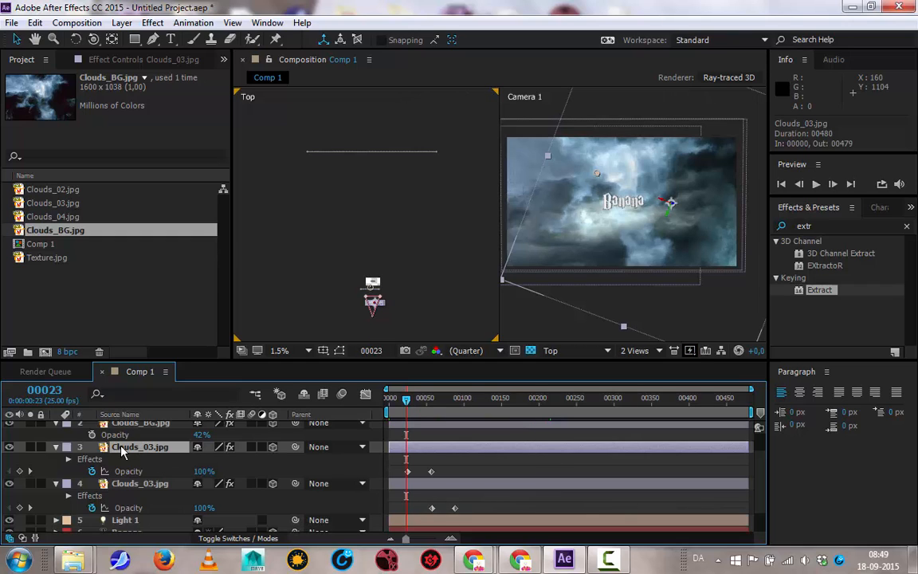
Step: Duplicate Clouds_03.jpg and push the copy farther back in depth in the Top view
key(ctrl+d)
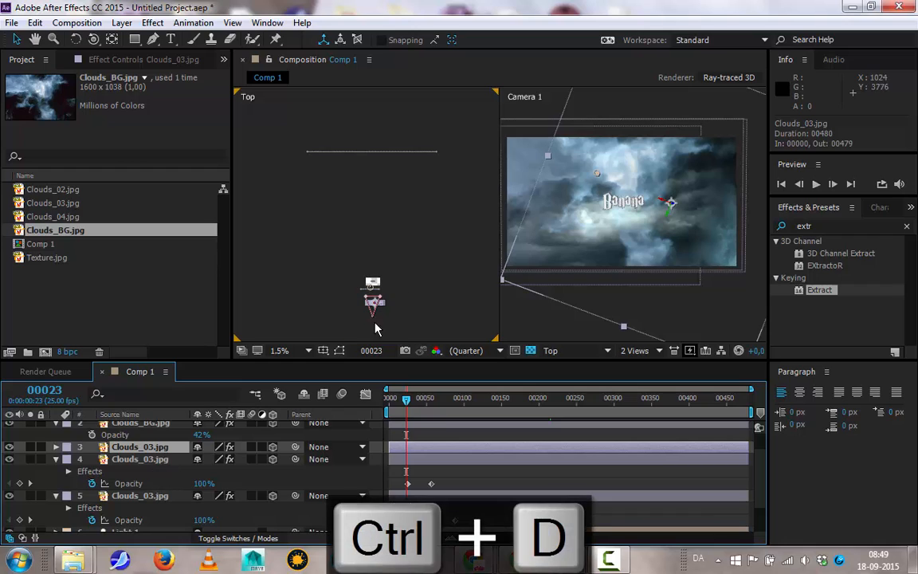
scroll(384, 297, up, 2)
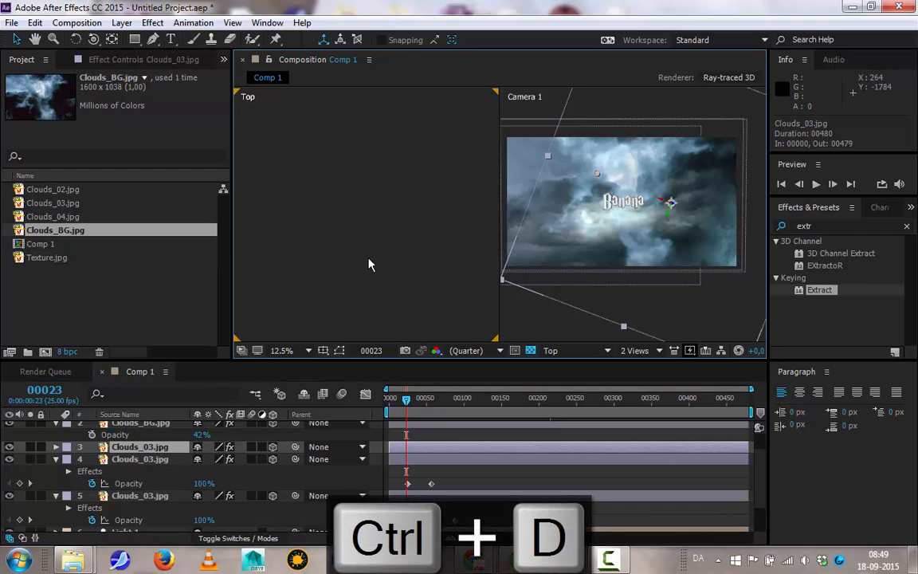
scroll(386, 285, down, 5)
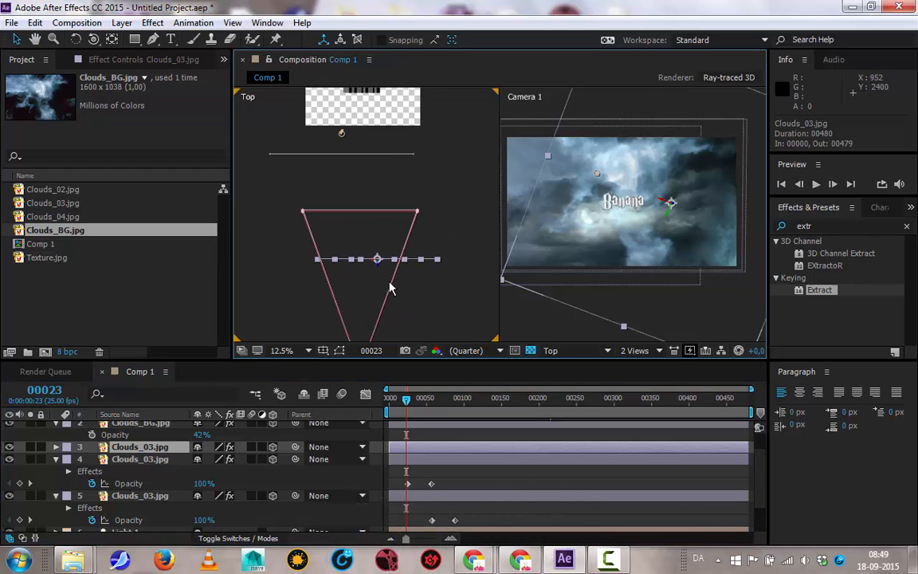
scroll(383, 303, up, 2)
drag(385, 302, 389, 149)
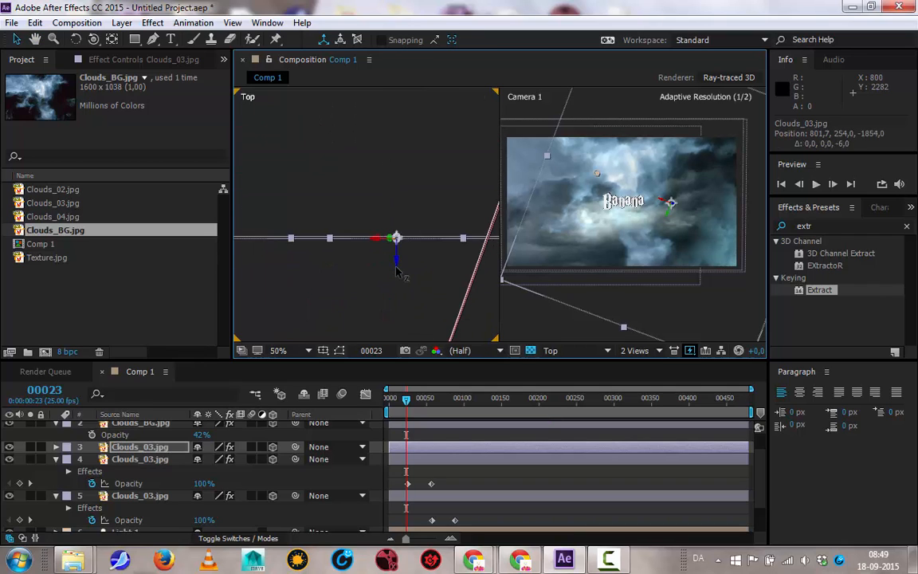
mouse_move(397, 266)
mouse_down()
mouse_move(396, 287)
mouse_move(401, 257)
mouse_up()
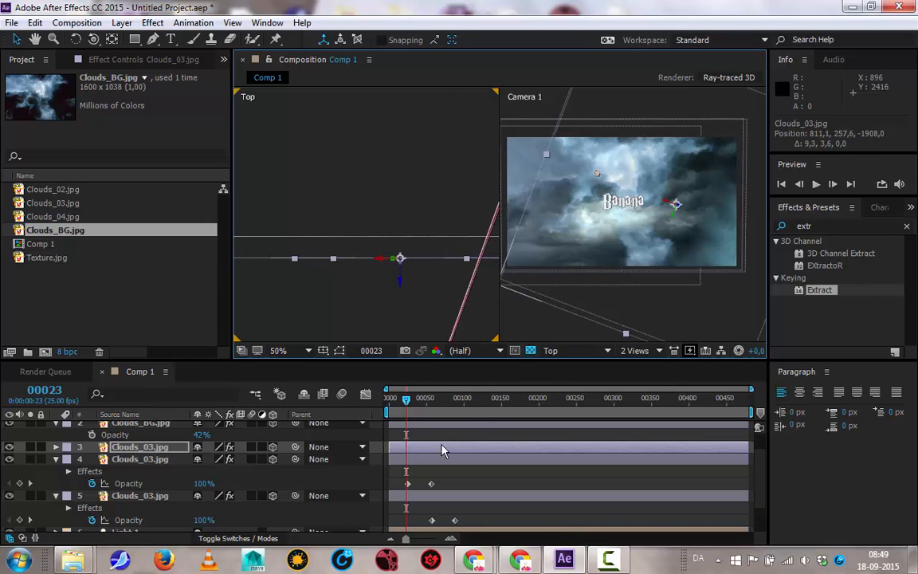
Step: Shift the duplicate's Opacity keyframes slightly earlier, push it back more, and preview to frame 00035
click(159, 452)
key(t)
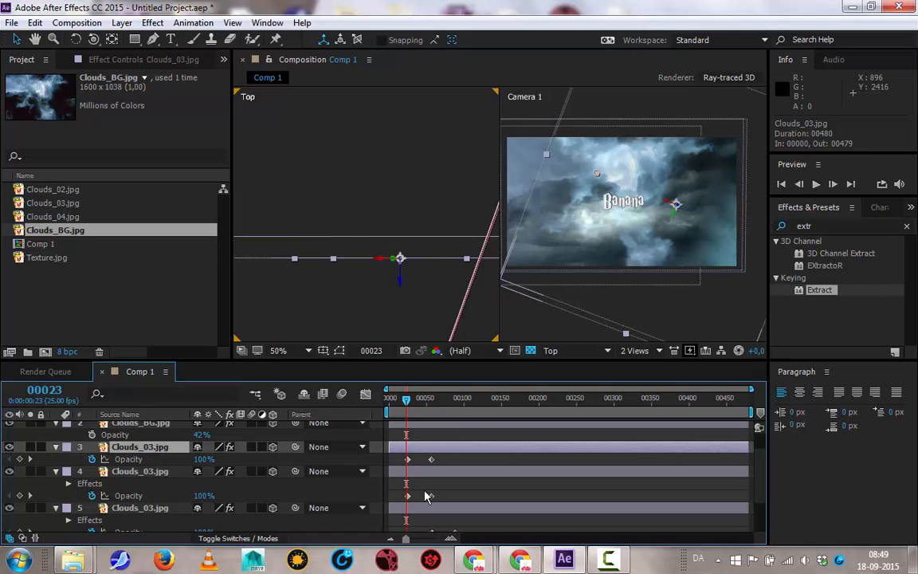
drag(401, 459, 424, 461)
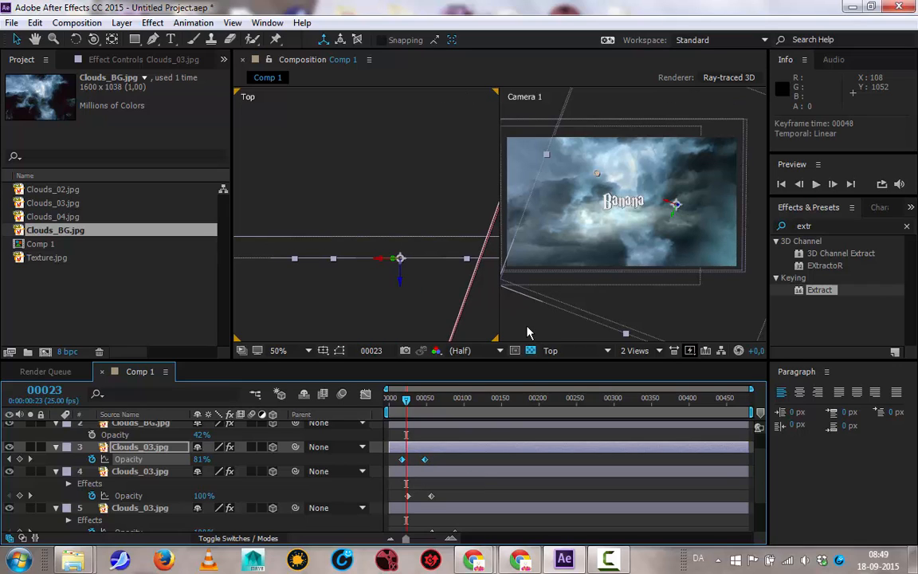
drag(403, 283, 405, 305)
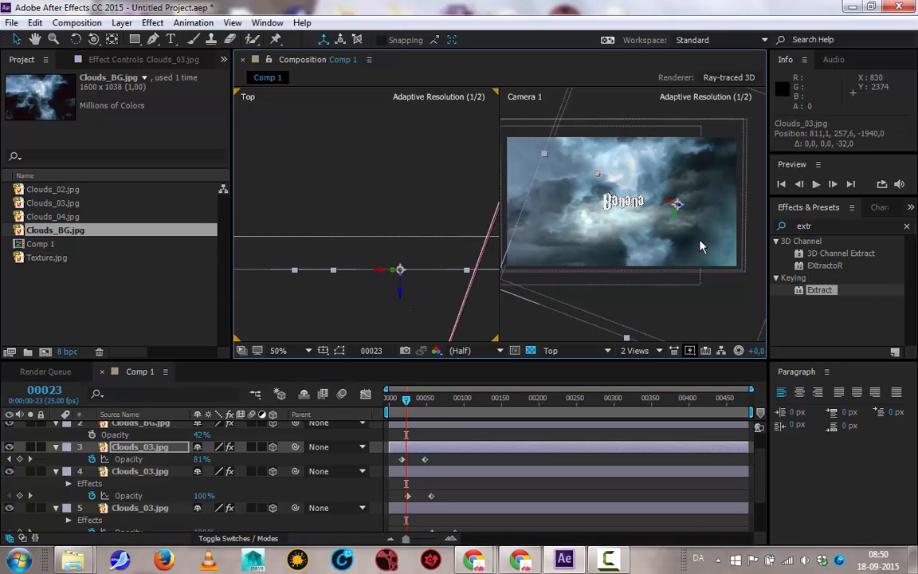
mouse_move(407, 405)
mouse_down()
mouse_move(390, 405)
mouse_move(416, 404)
mouse_up()
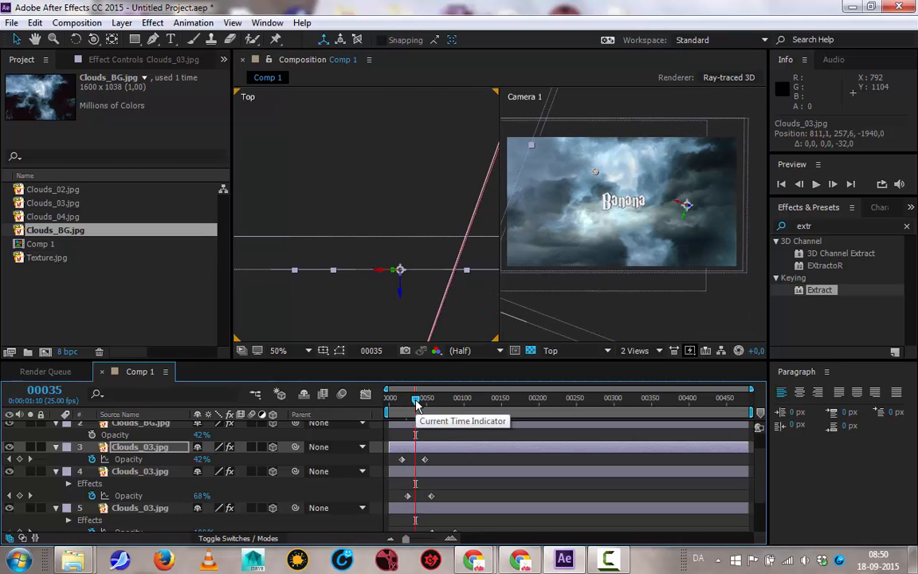
click(51, 216)
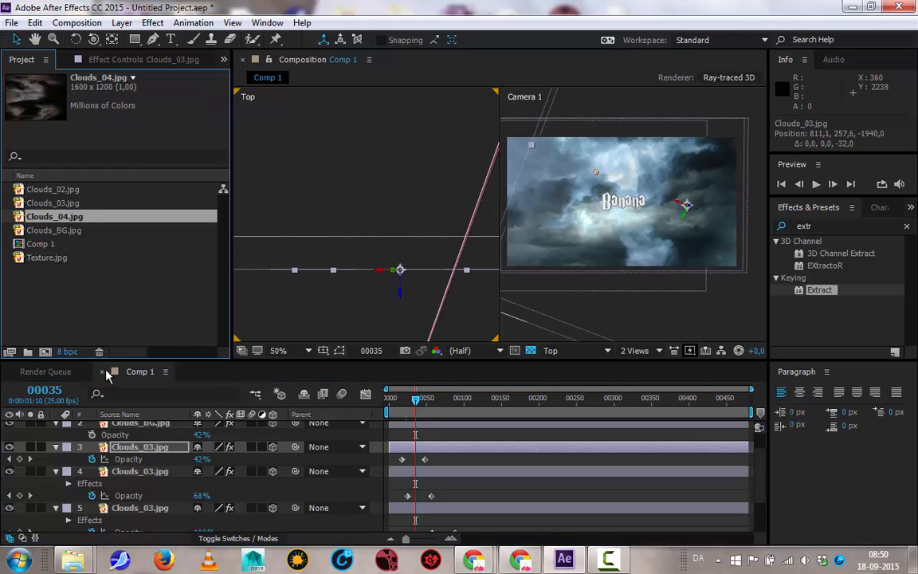
Step: Add Clouds_04.jpg to Comp 1 and push it back in depth
drag(44, 223, 138, 444)
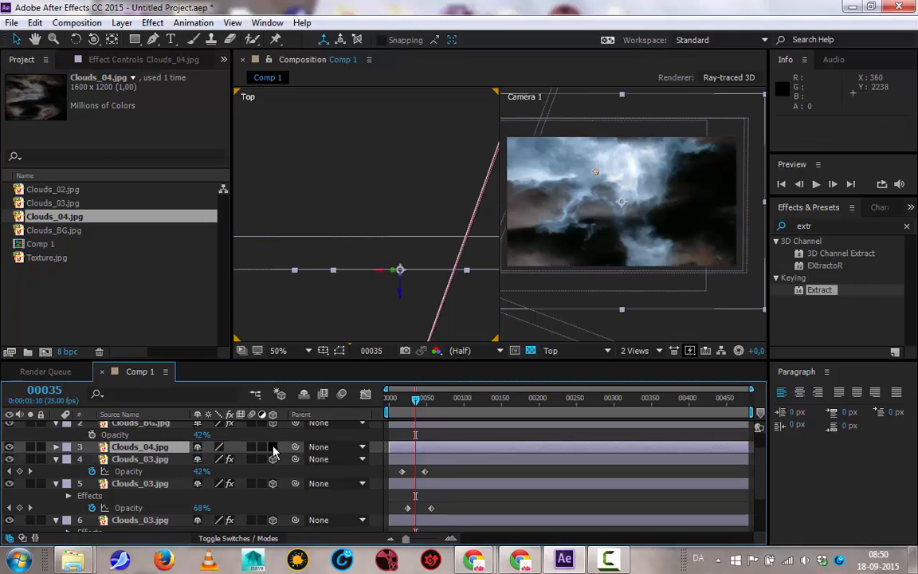
scroll(318, 241, down, 4)
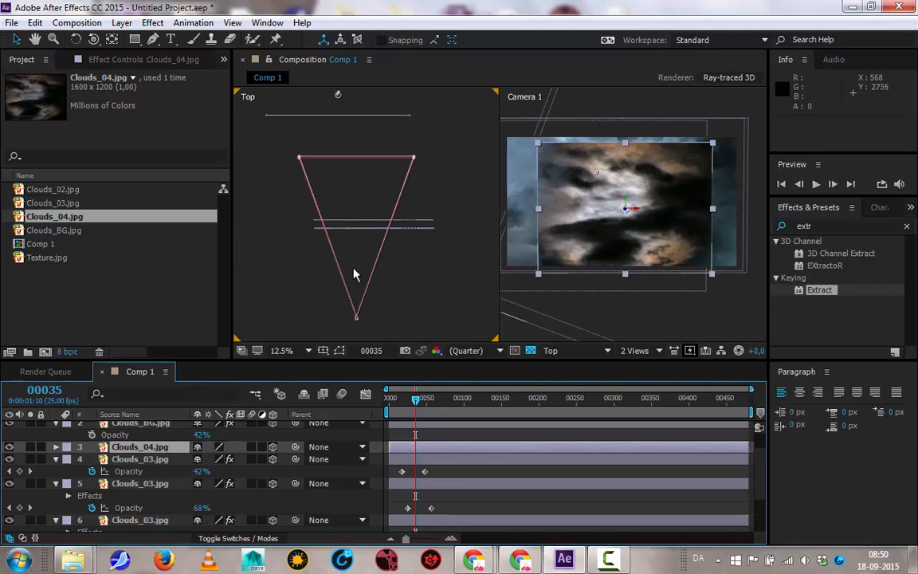
scroll(365, 231, down, 1)
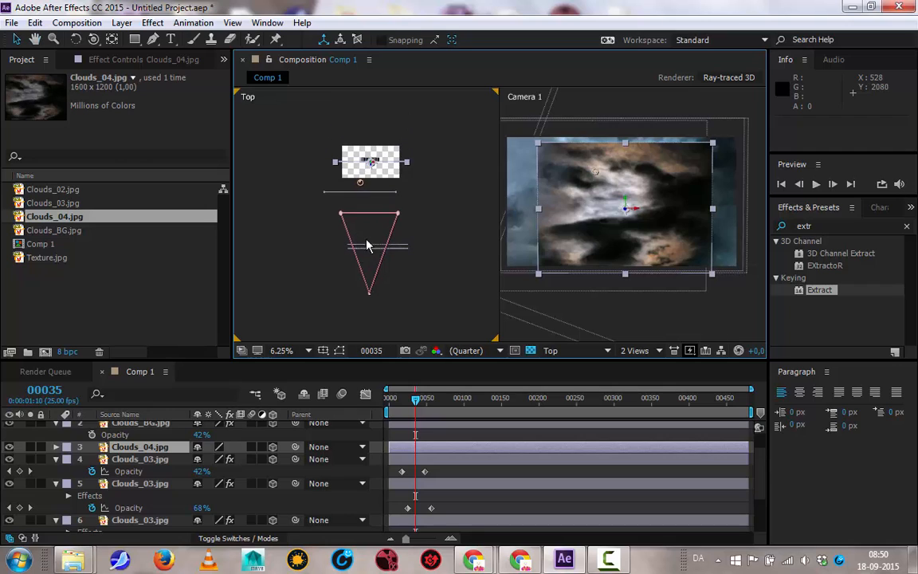
drag(371, 175, 372, 193)
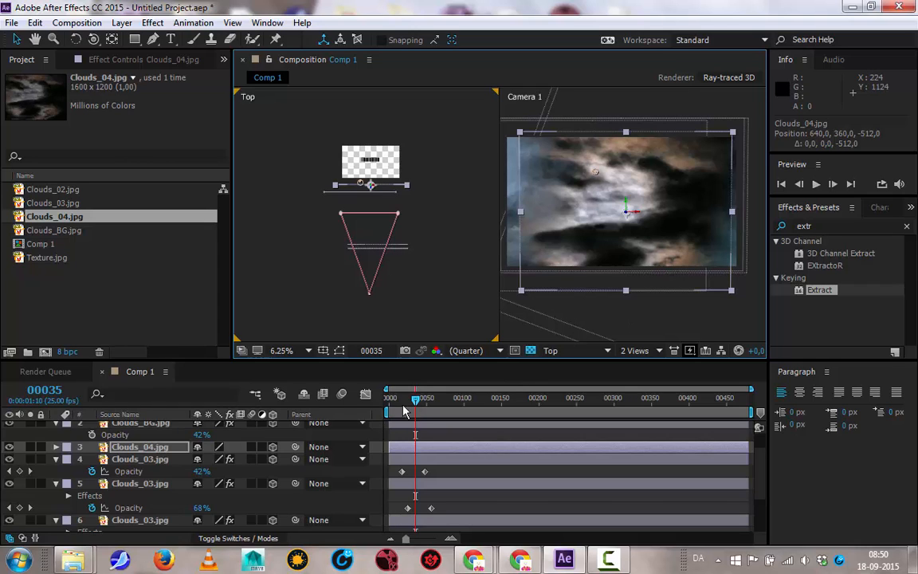
Step: Scale Clouds_04.jpg to about 133% × 112%, nudge it up, and apply Extract
drag(404, 410, 388, 410)
click(534, 277)
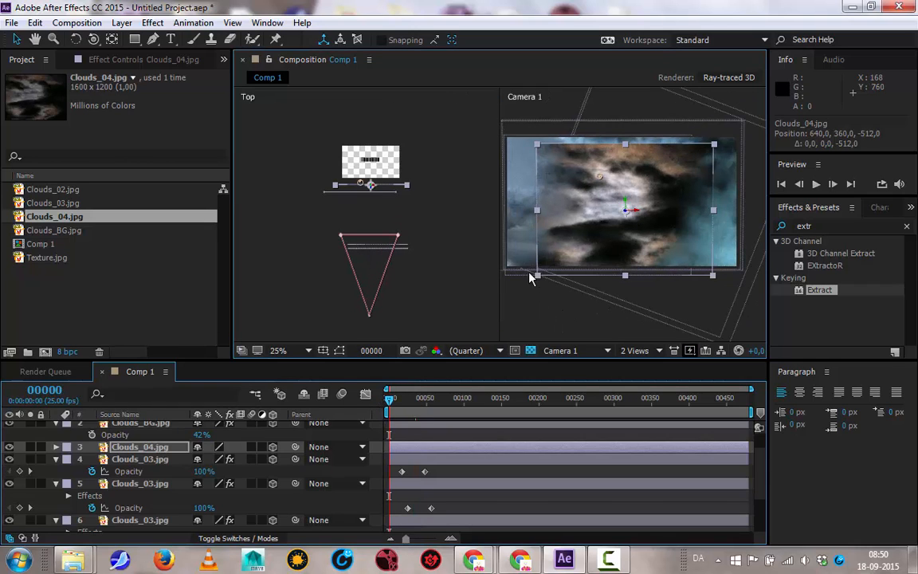
drag(529, 273, 509, 273)
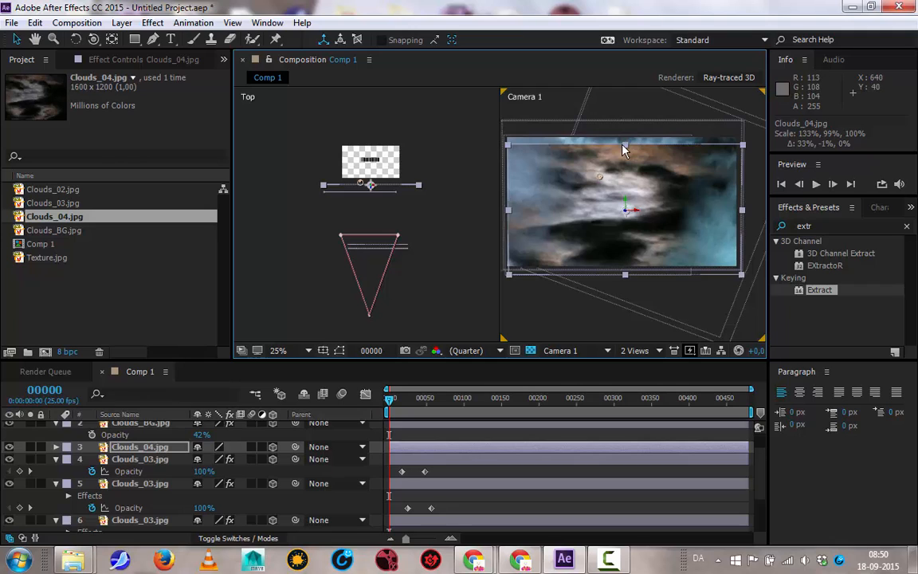
drag(630, 141, 627, 133)
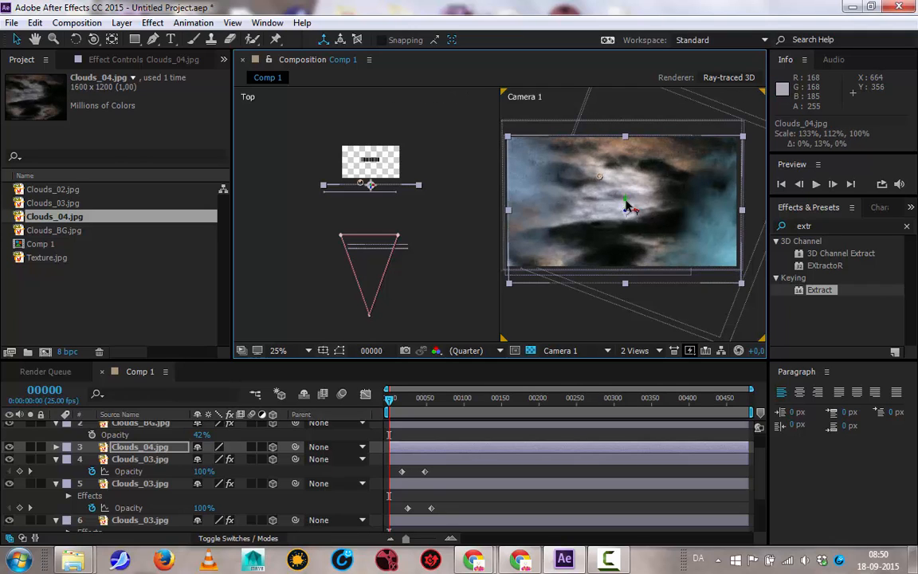
drag(626, 206, 626, 203)
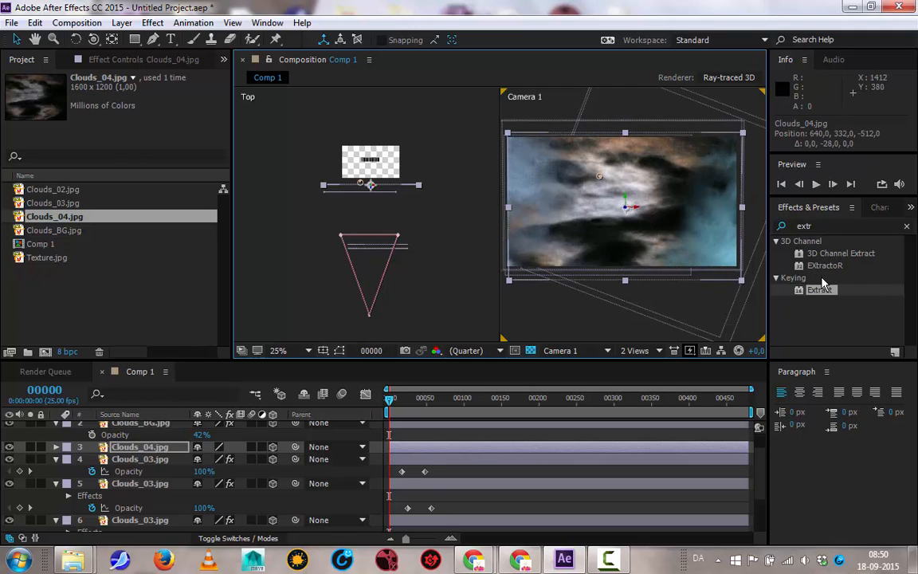
drag(816, 293, 151, 450)
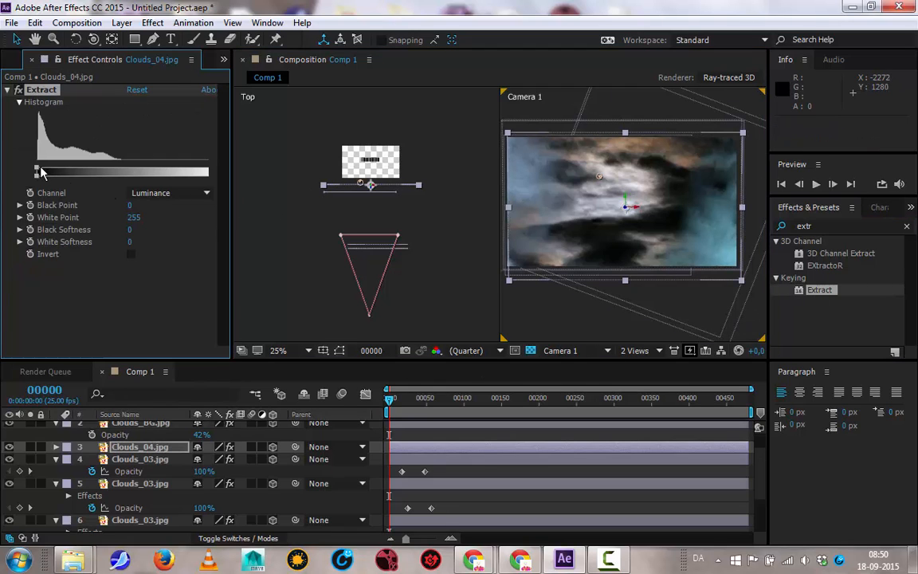
Step: Key Clouds_04.jpg with Extract at Black Point 71 and Black Softness 74, then lower it in frame
mouse_move(38, 173)
mouse_down()
mouse_move(87, 173)
mouse_move(34, 181)
mouse_up()
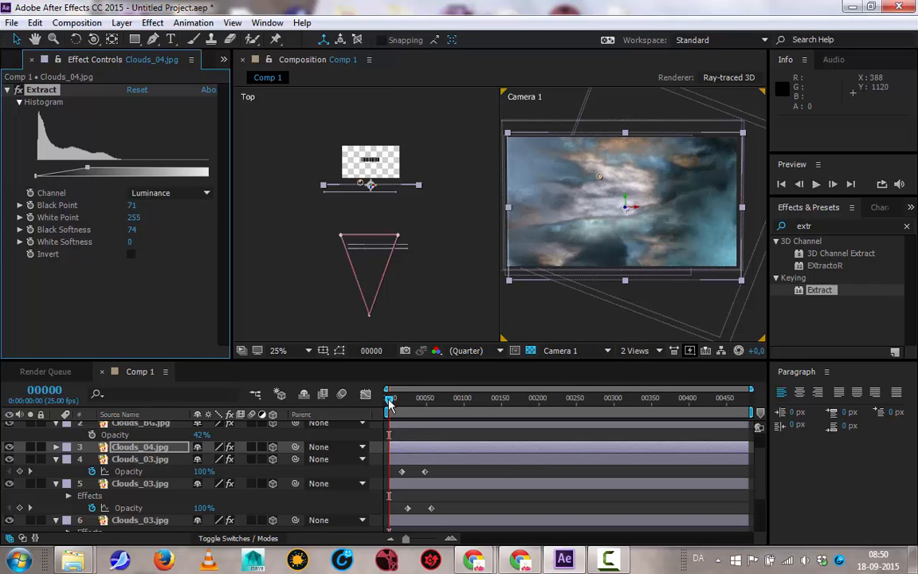
drag(388, 405, 496, 420)
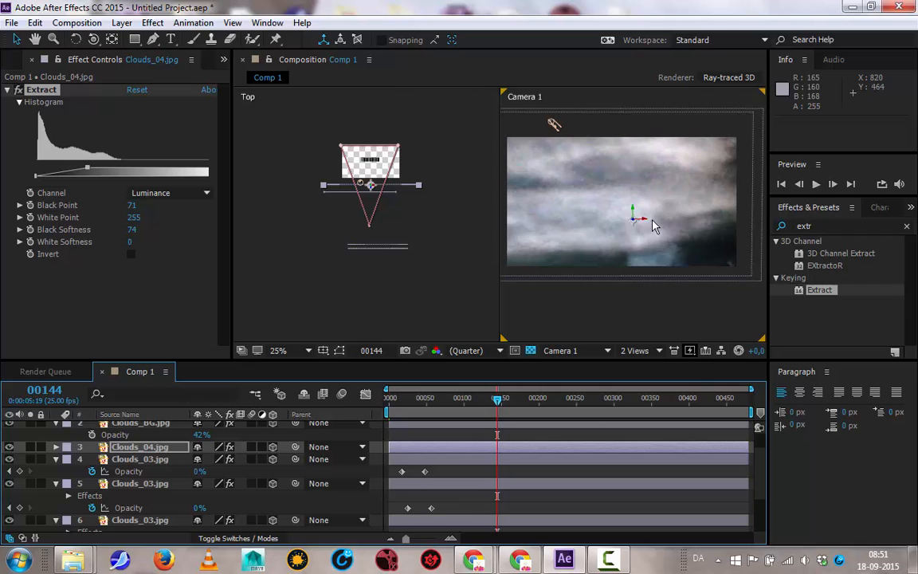
drag(632, 213, 635, 275)
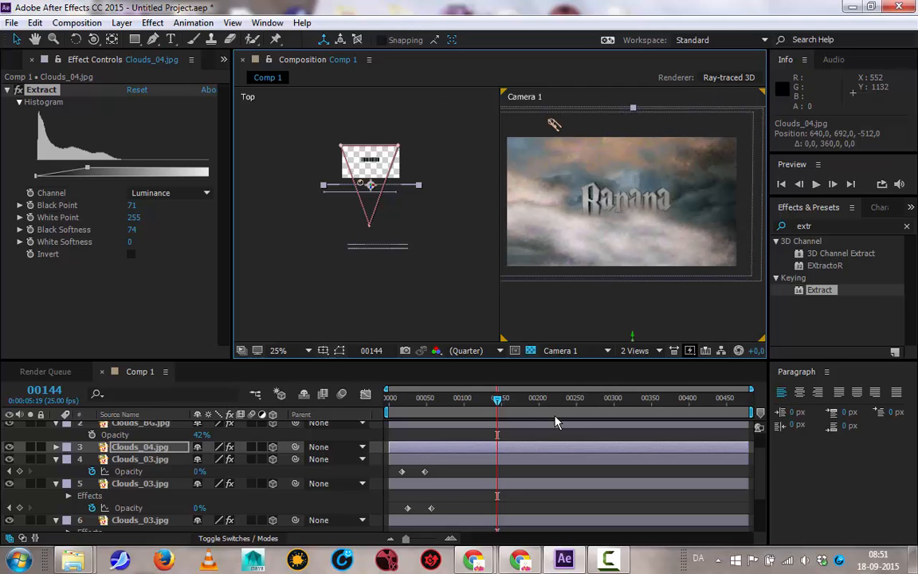
drag(495, 404, 443, 404)
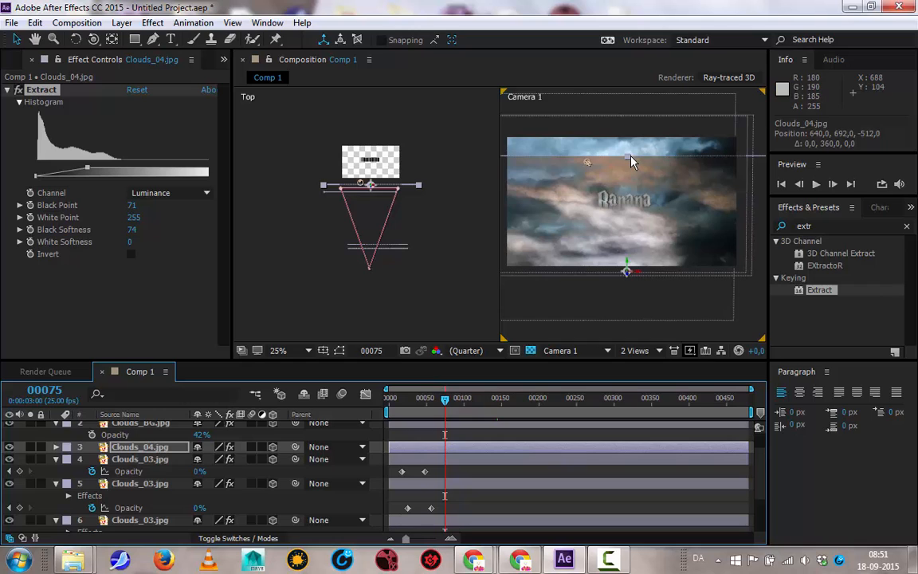
Step: Adjust the Clouds_04 layer's height and raise it to 640, 604, -512 so the Banana title shows through
drag(631, 161, 628, 131)
drag(444, 403, 389, 403)
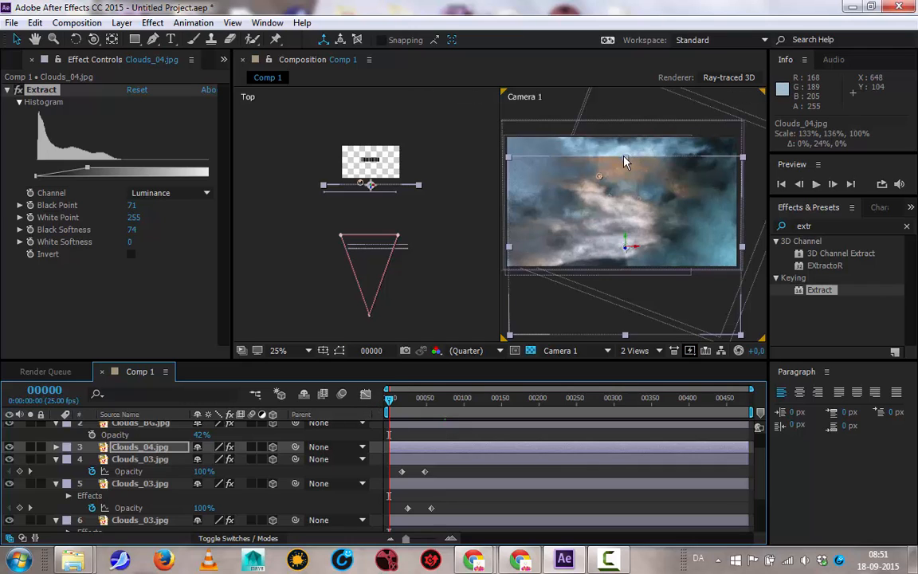
drag(623, 158, 627, 190)
drag(625, 237, 626, 226)
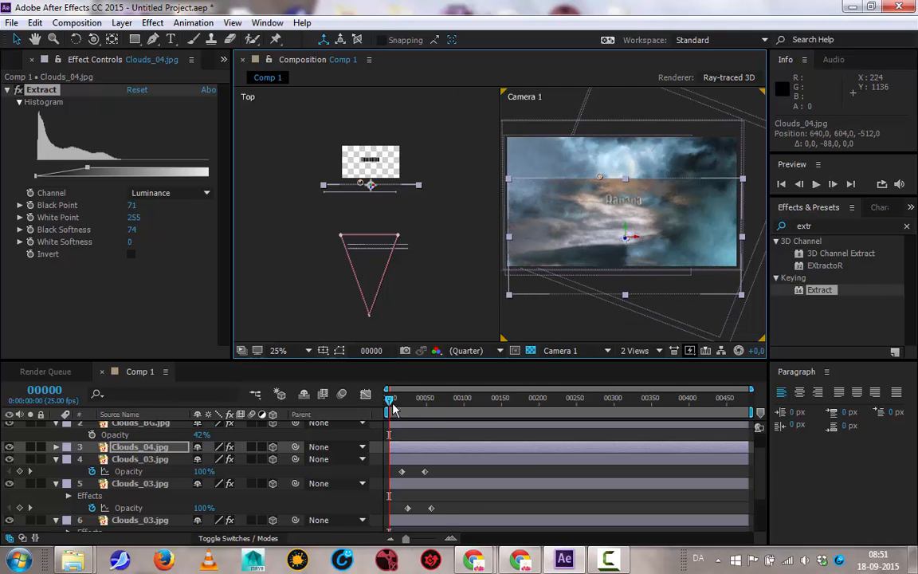
drag(392, 409, 487, 417)
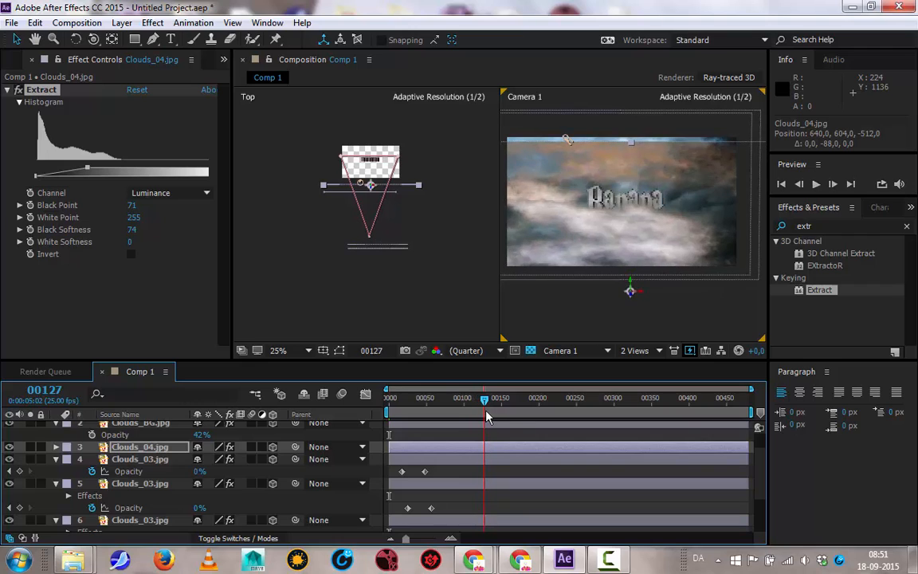
Step: Keyframe Clouds_04.jpg Opacity from 100% at frame 00127 down to 0% by frame 00169
key(t)
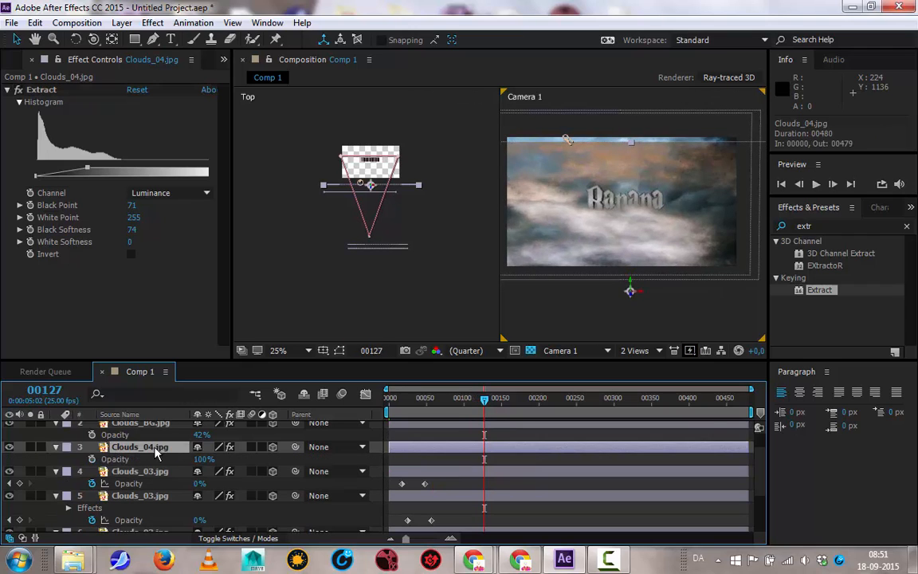
click(91, 460)
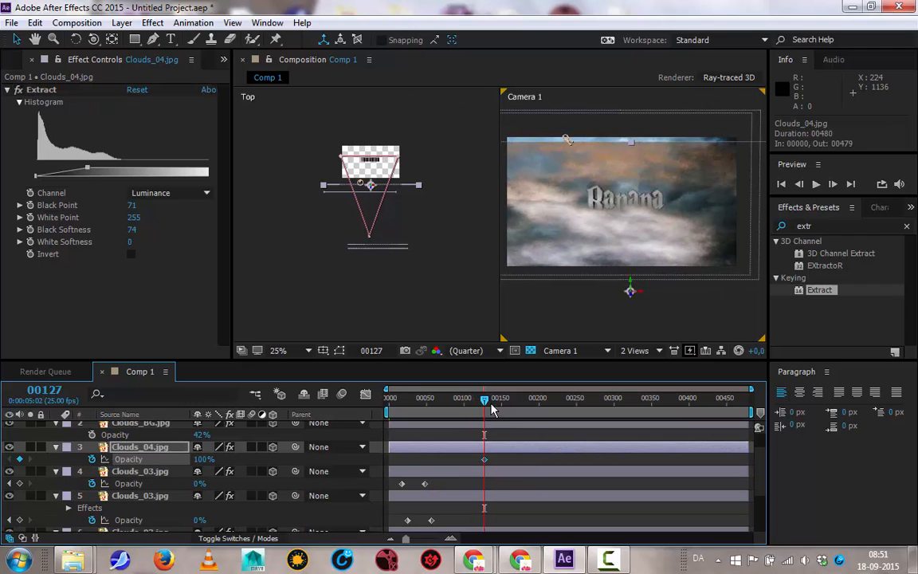
drag(488, 404, 516, 406)
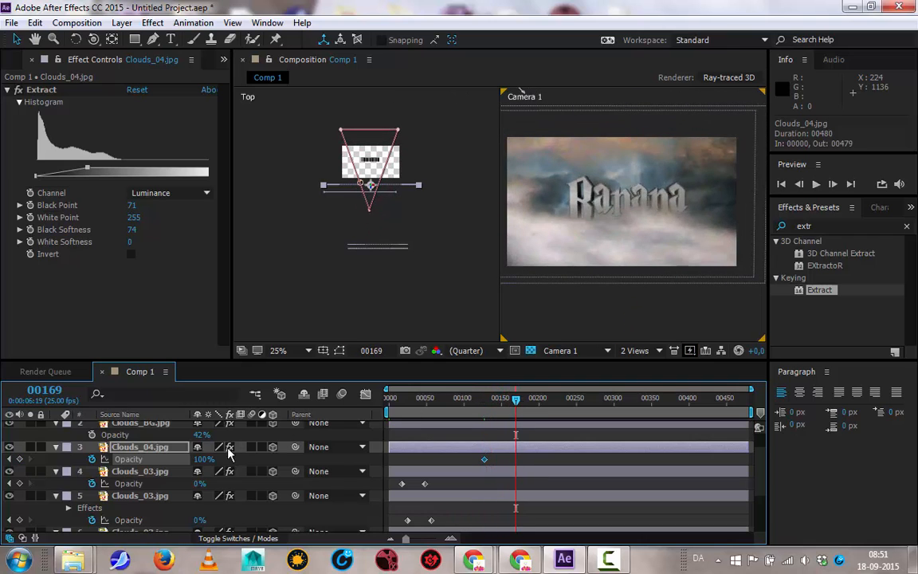
drag(197, 459, 53, 447)
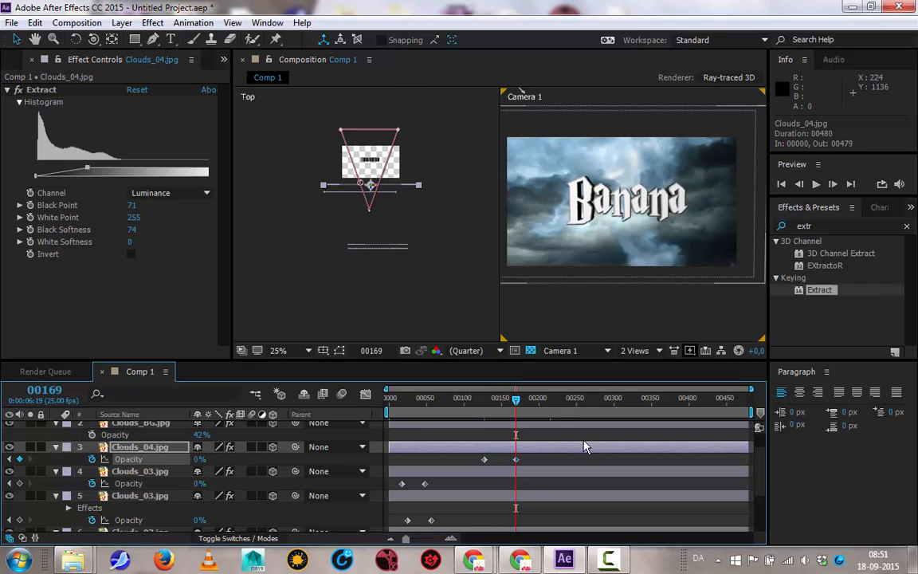
drag(520, 404, 371, 393)
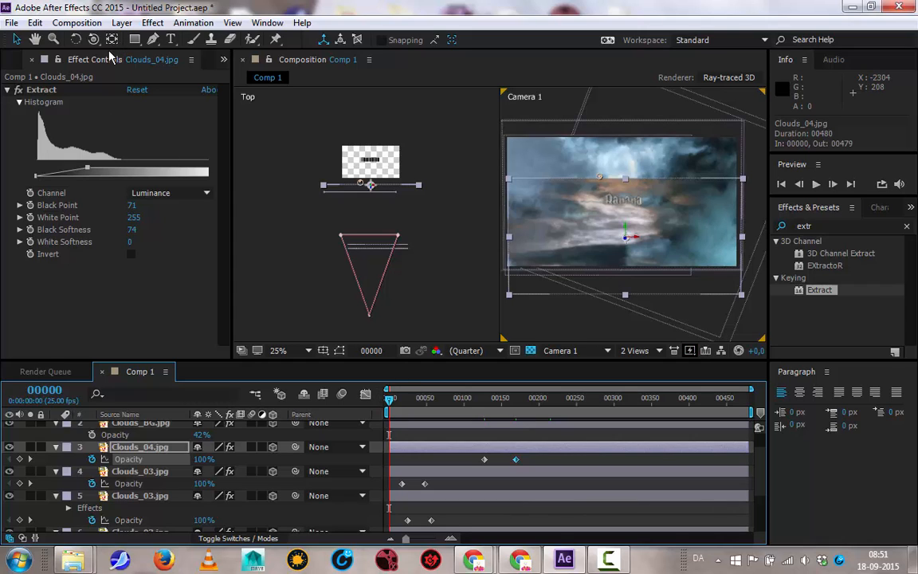
Step: Draw an elliptical Mask 1 over the Clouds_04.jpg layer with the Ellipse Tool
click(142, 39)
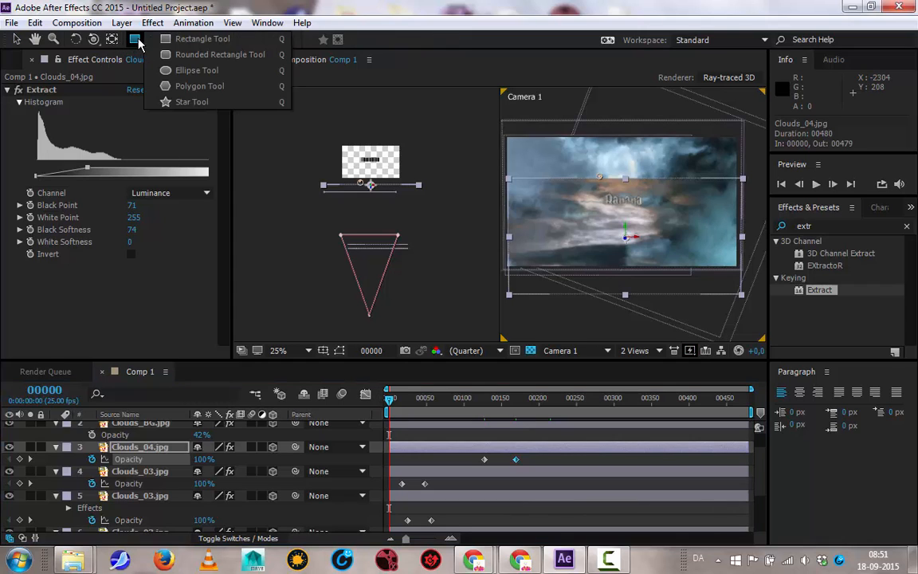
click(185, 71)
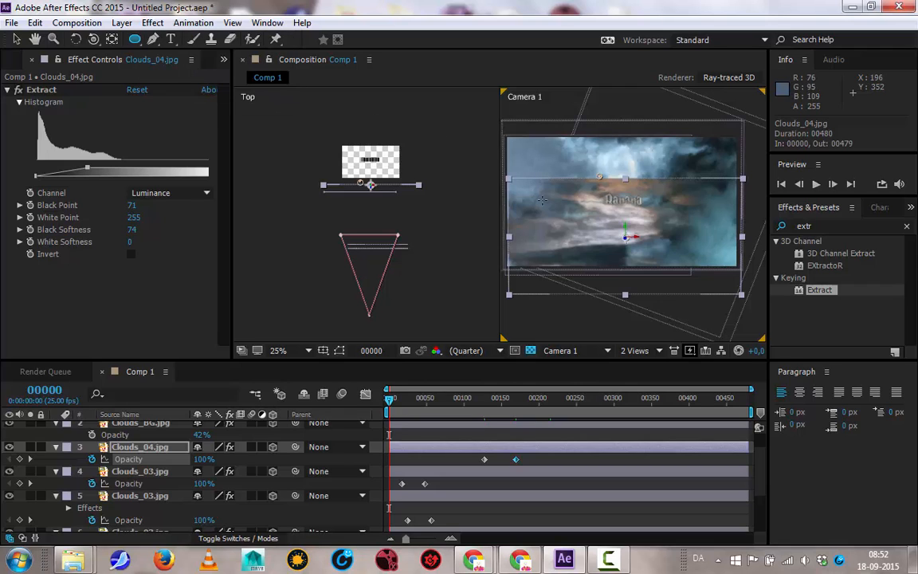
drag(528, 189, 718, 311)
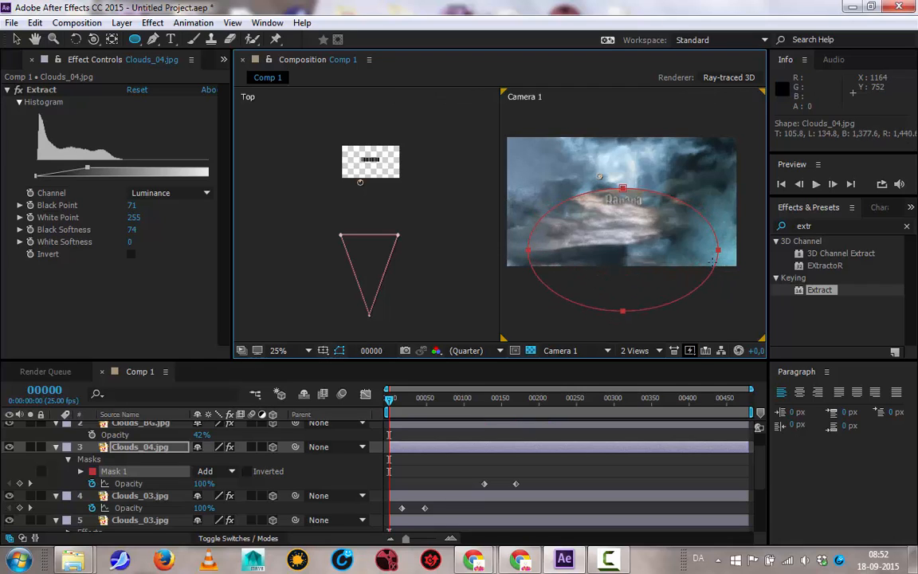
click(16, 39)
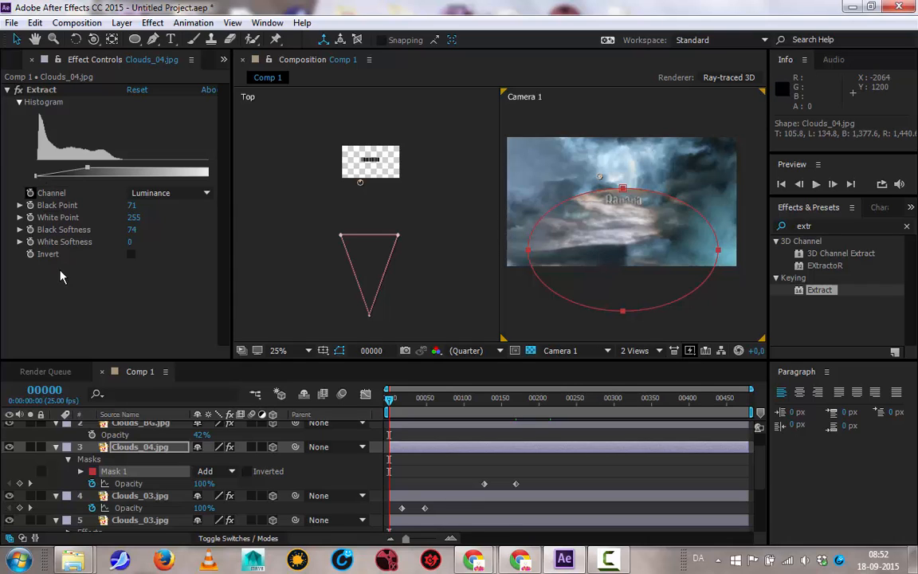
Step: Set Mask 1's Mask Feather to 107, 107 pixels
click(81, 472)
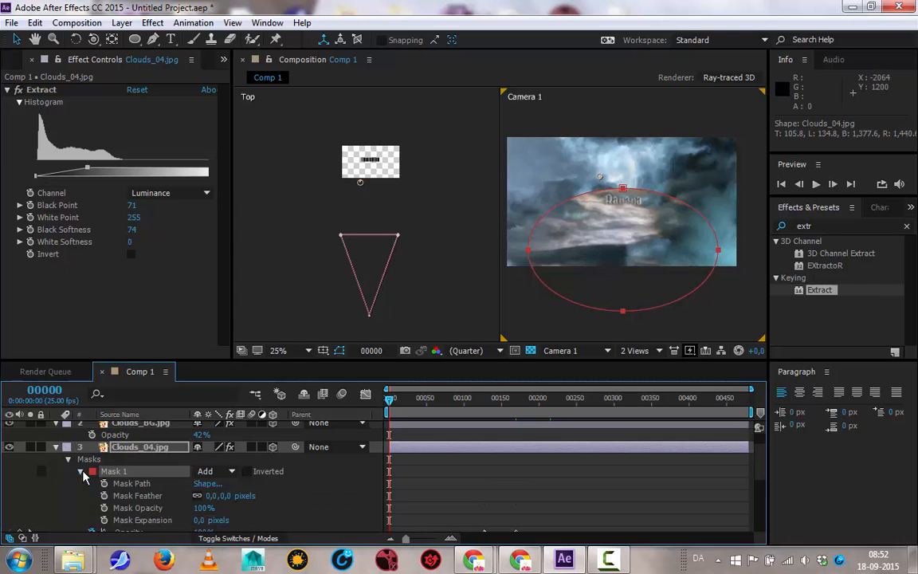
click(228, 497)
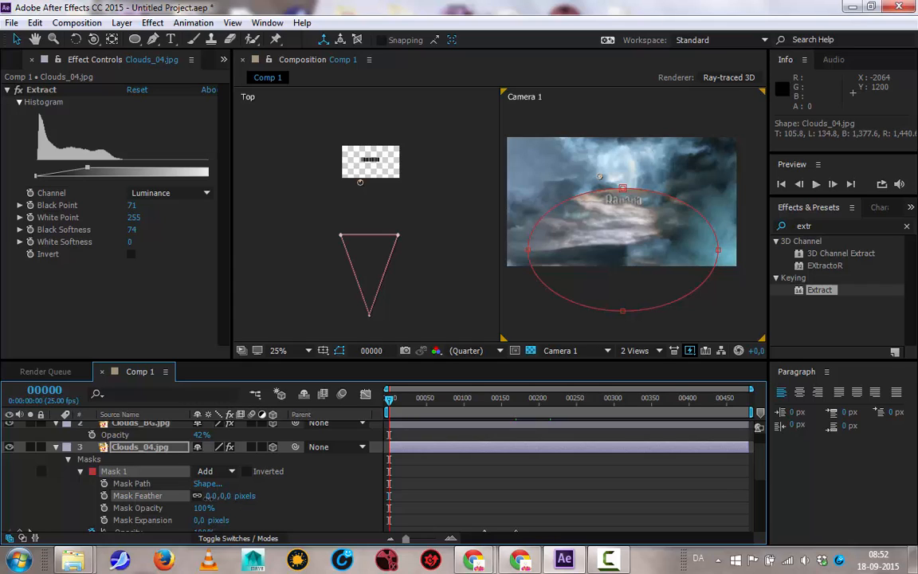
drag(170, 496, 235, 499)
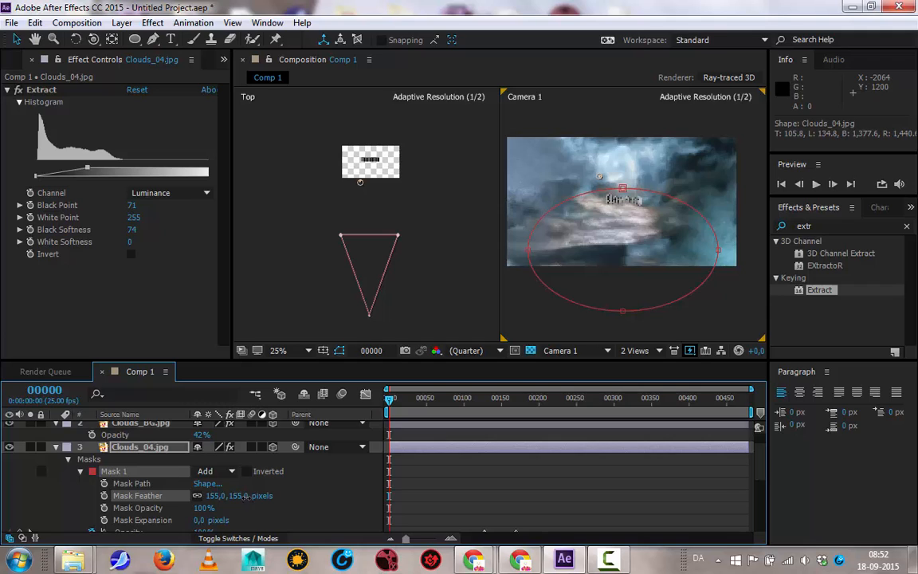
scroll(630, 253, up, 2)
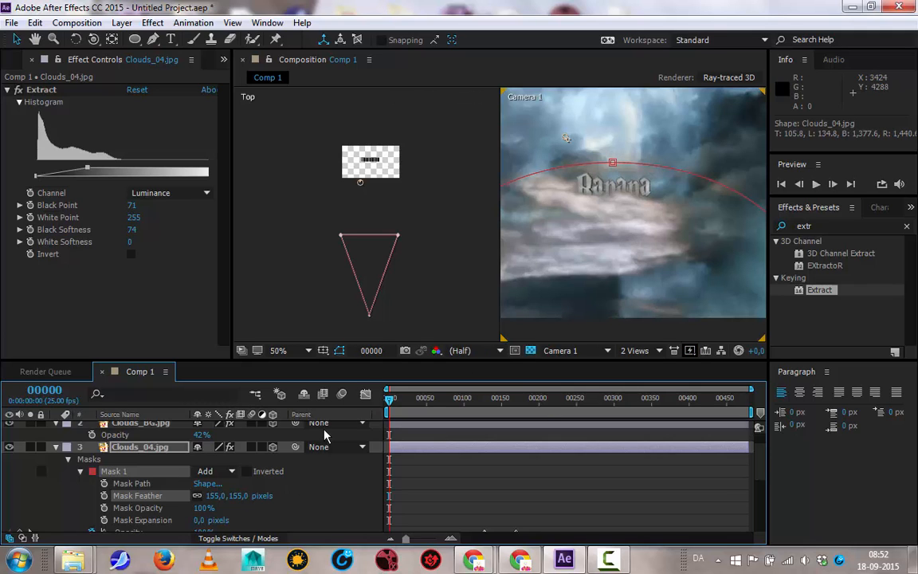
drag(197, 496, 103, 483)
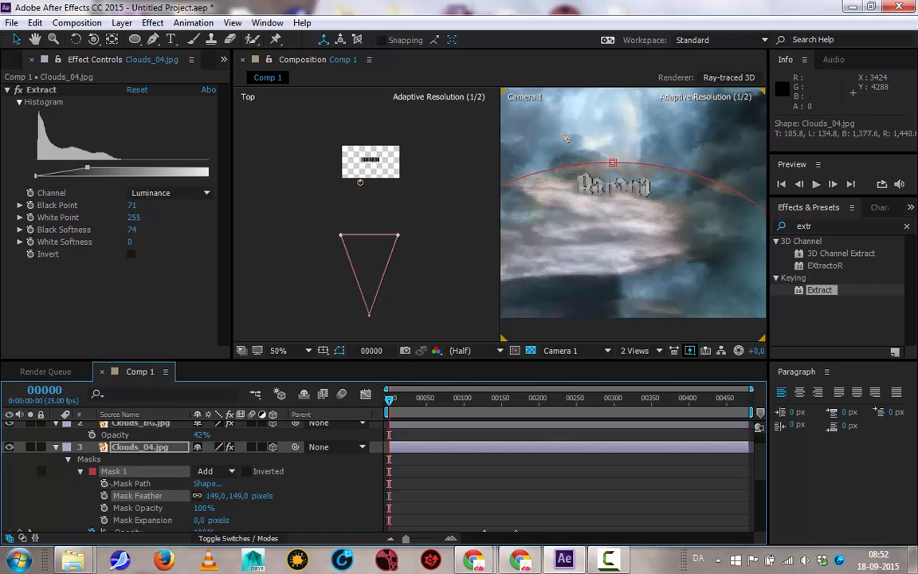
drag(20, 477, 69, 477)
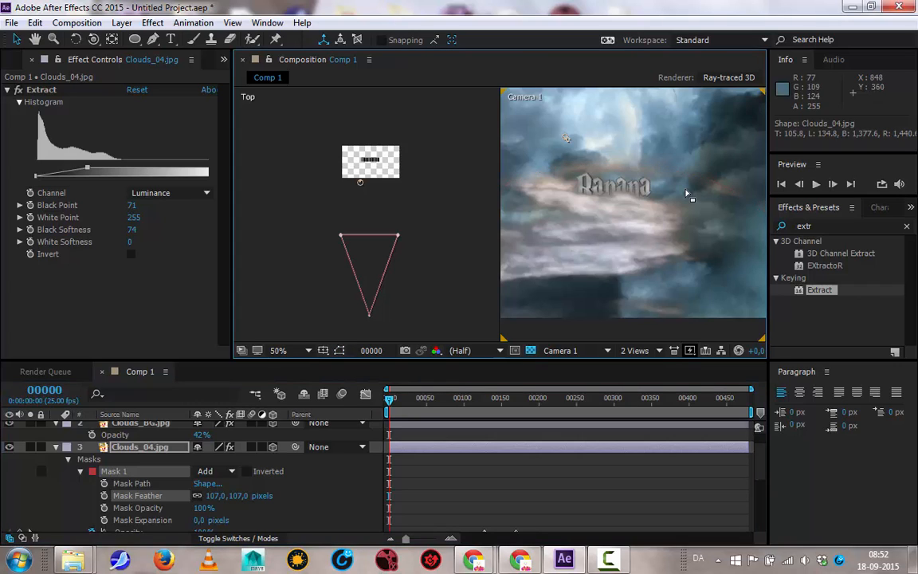
scroll(689, 195, down, 4)
scroll(687, 194, up, 2)
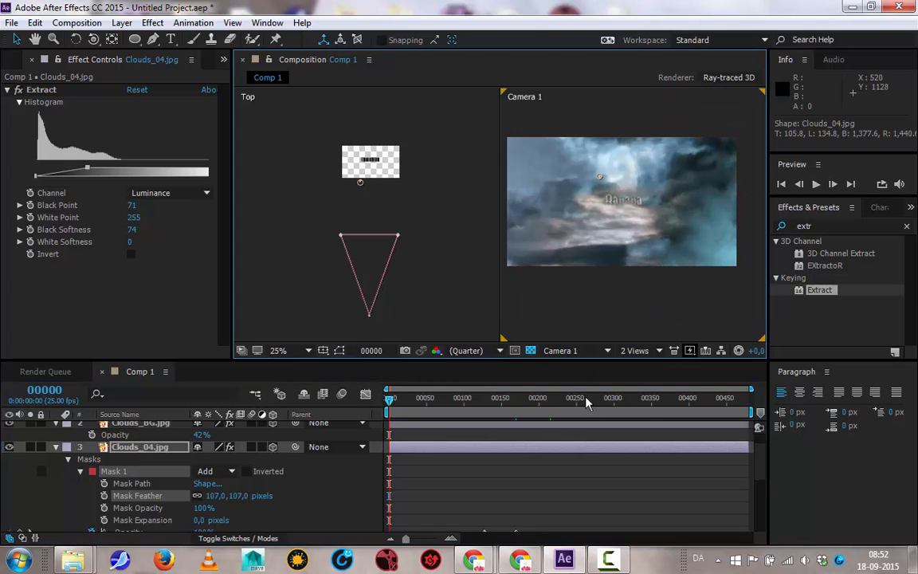
drag(382, 406, 527, 409)
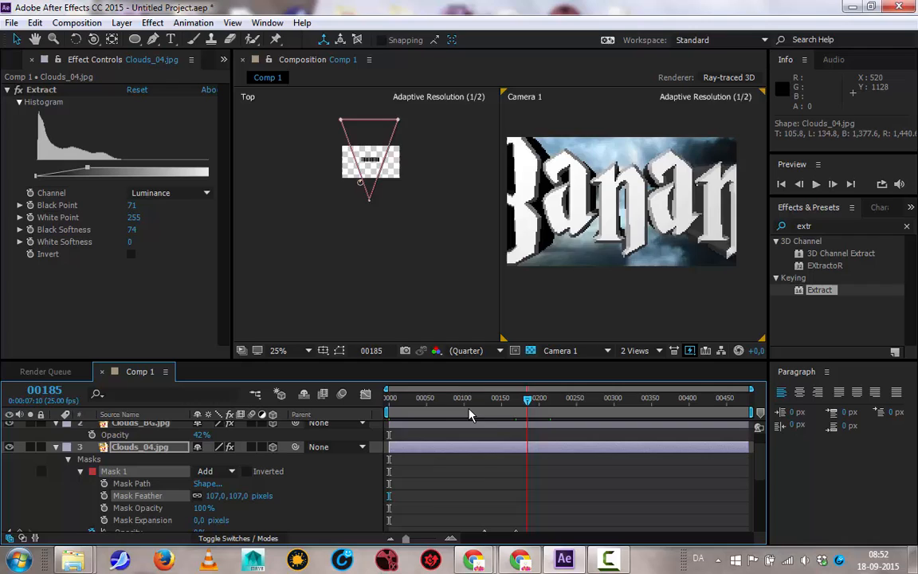
click(429, 399)
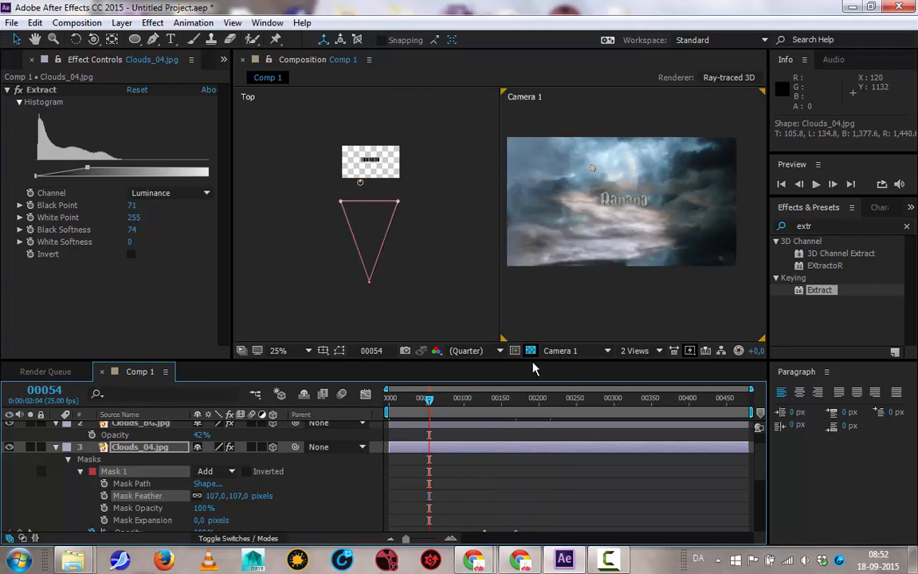
click(641, 355)
click(647, 312)
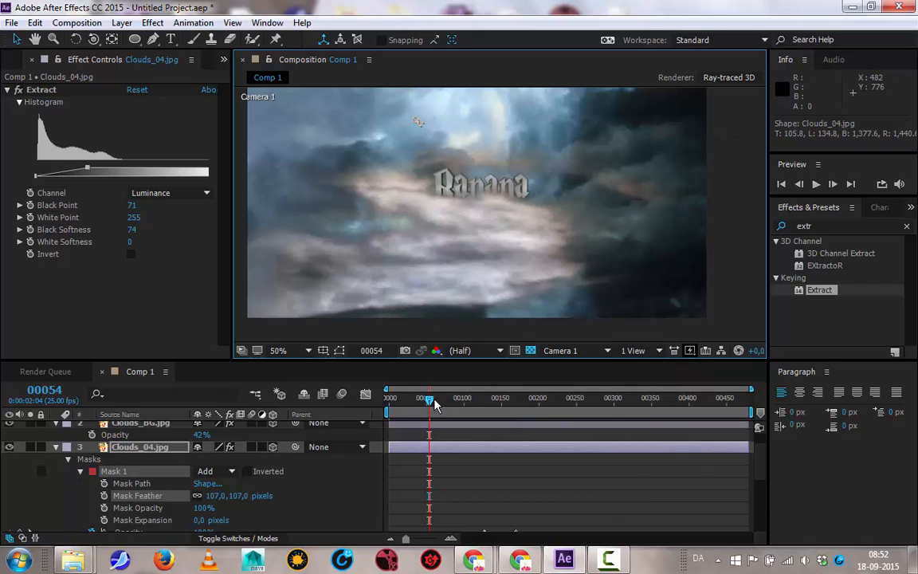
drag(430, 400, 386, 402)
key(space)
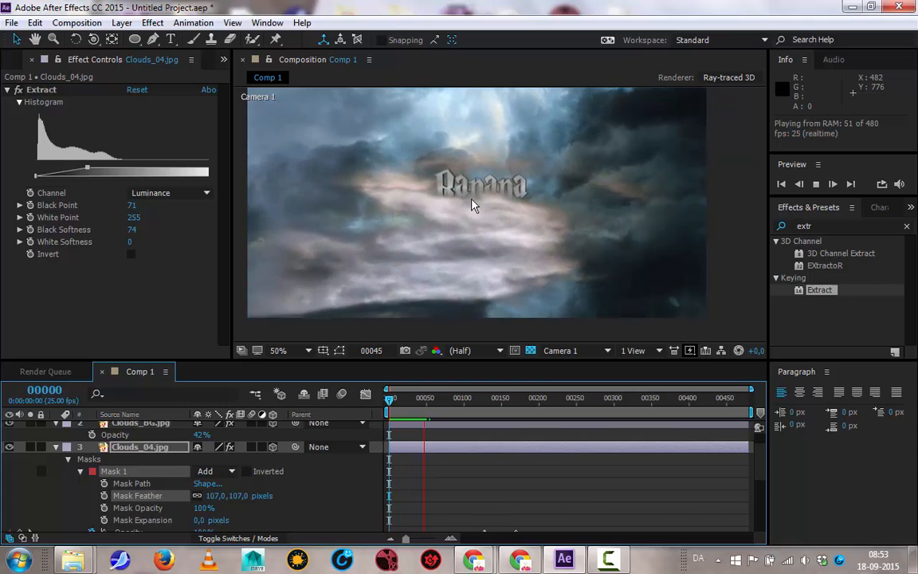
key(space)
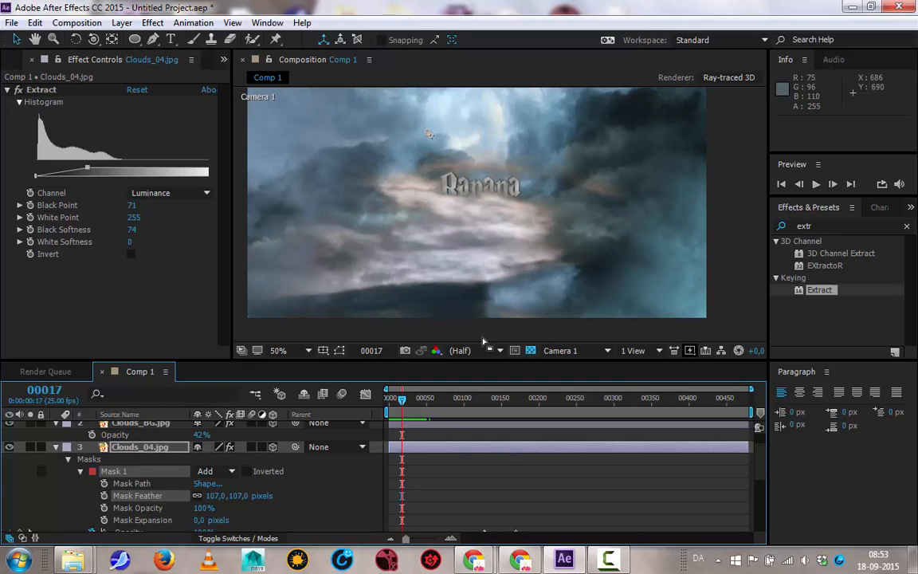
click(638, 351)
click(650, 383)
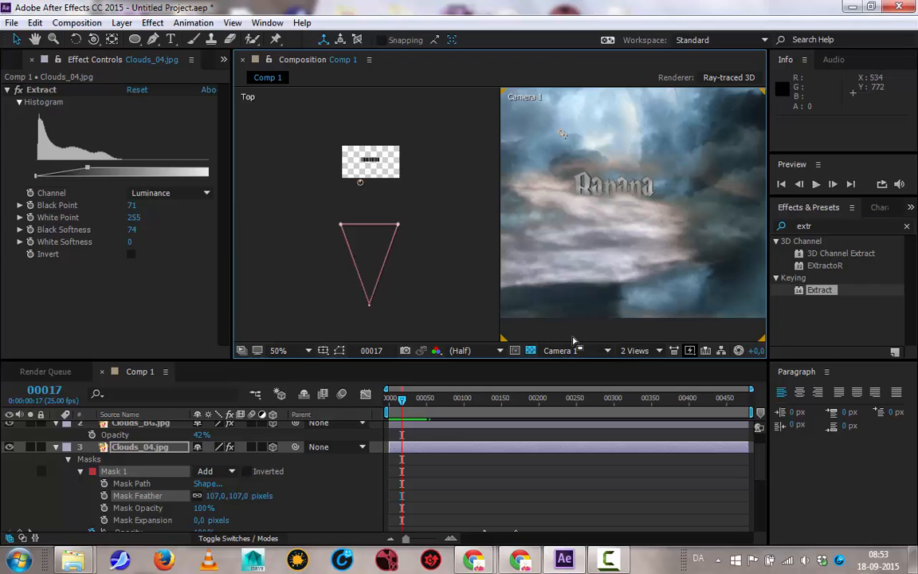
Step: Push Clouds_04.jpg deeper along Z in the Top view to position 640, 580, -984
click(657, 351)
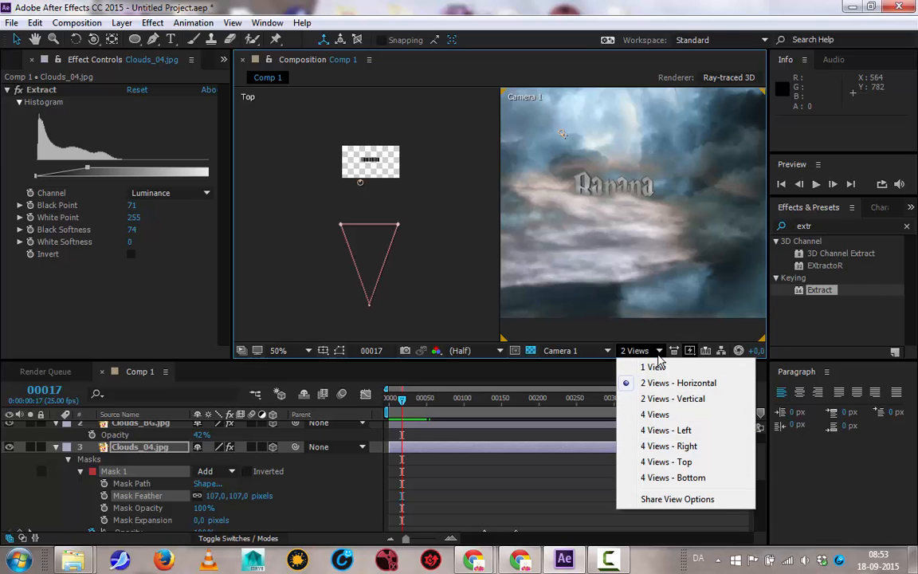
click(408, 371)
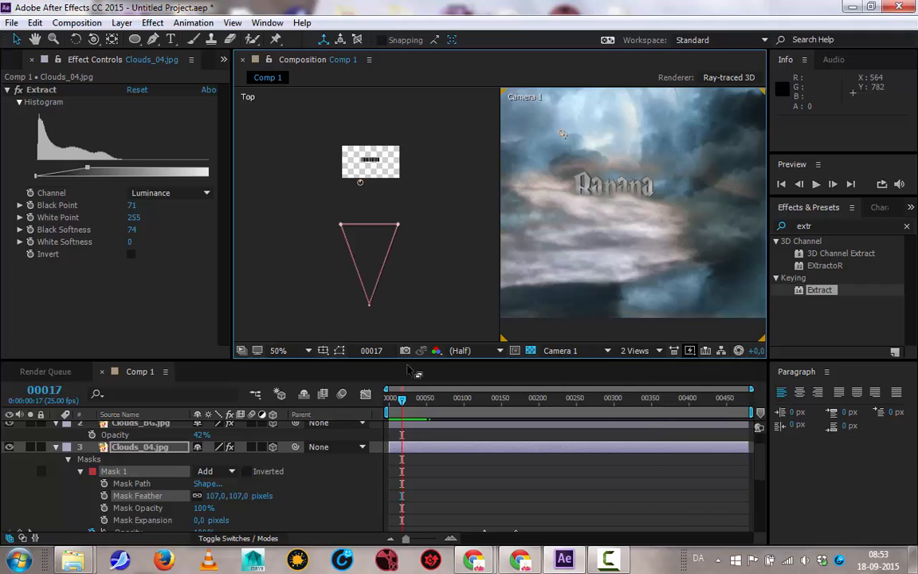
click(409, 268)
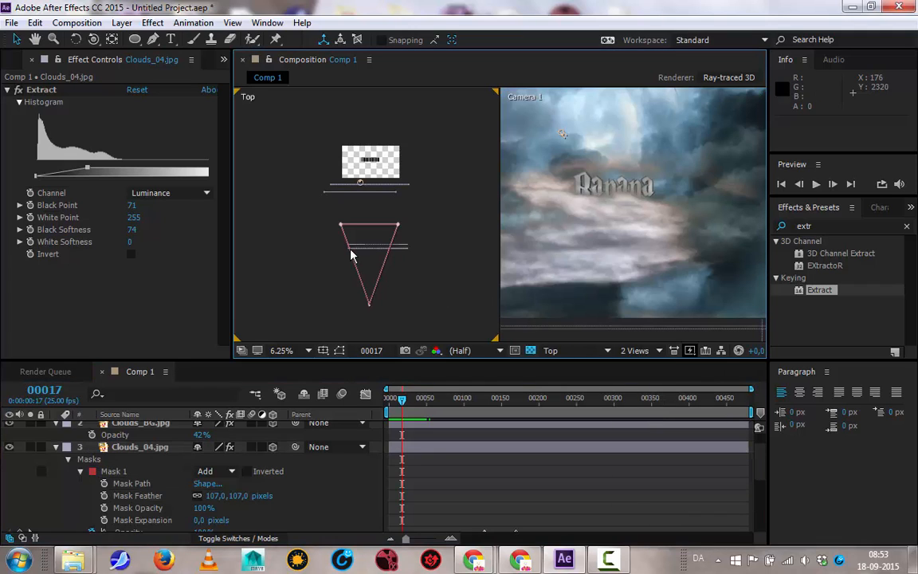
click(144, 454)
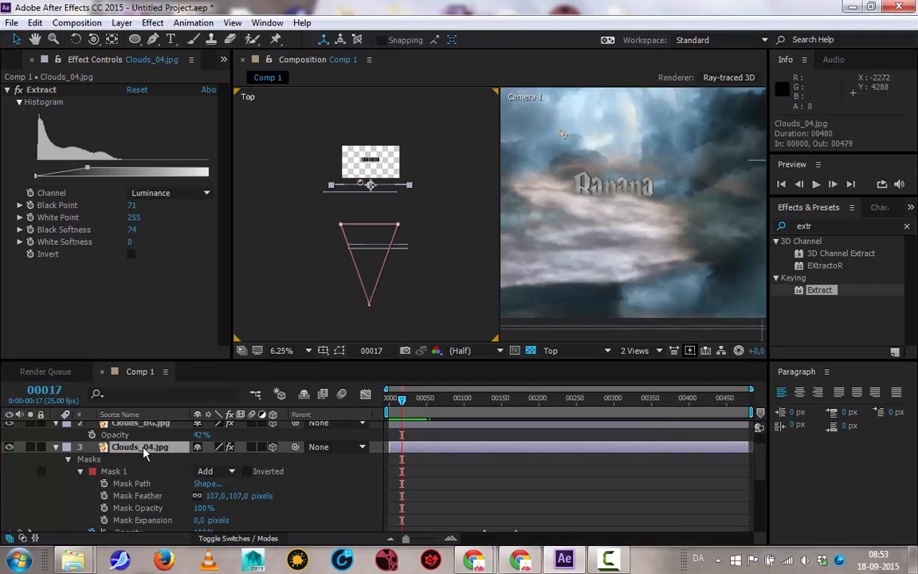
scroll(358, 185, up, 3)
scroll(358, 185, down, 1)
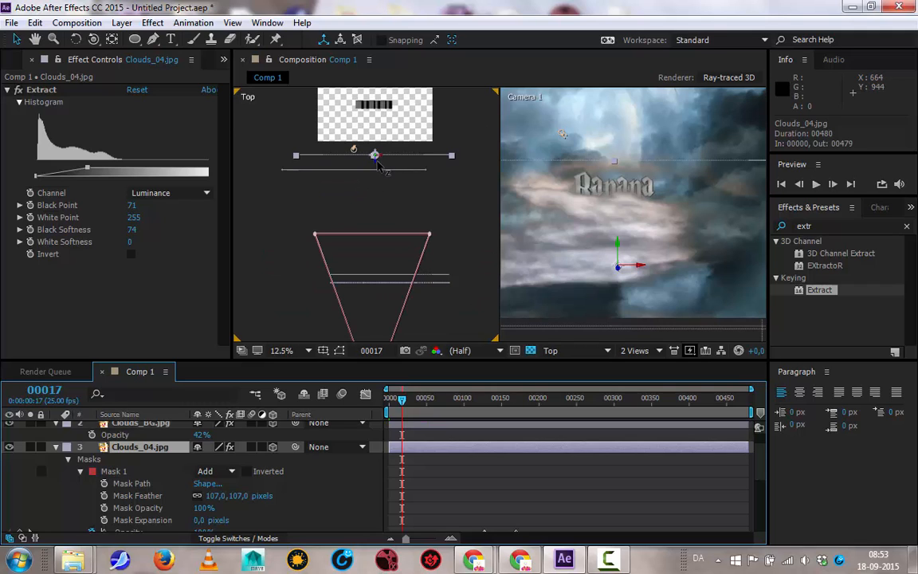
drag(378, 165, 380, 179)
drag(381, 204, 384, 209)
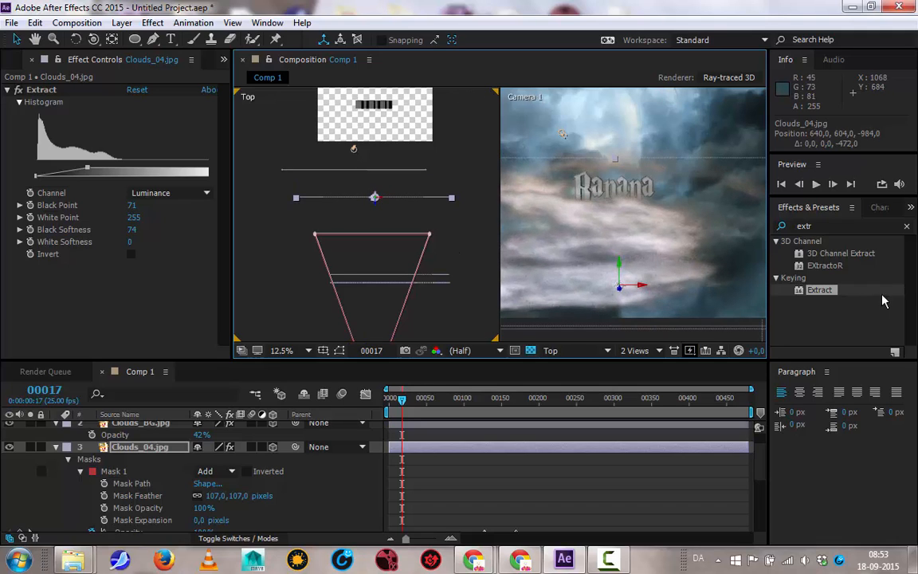
Step: Rescale Clouds_04.jpg in the Camera 1 view to fill the frame, nudging it up slightly
drag(827, 290, 646, 227)
scroll(655, 205, down, 3)
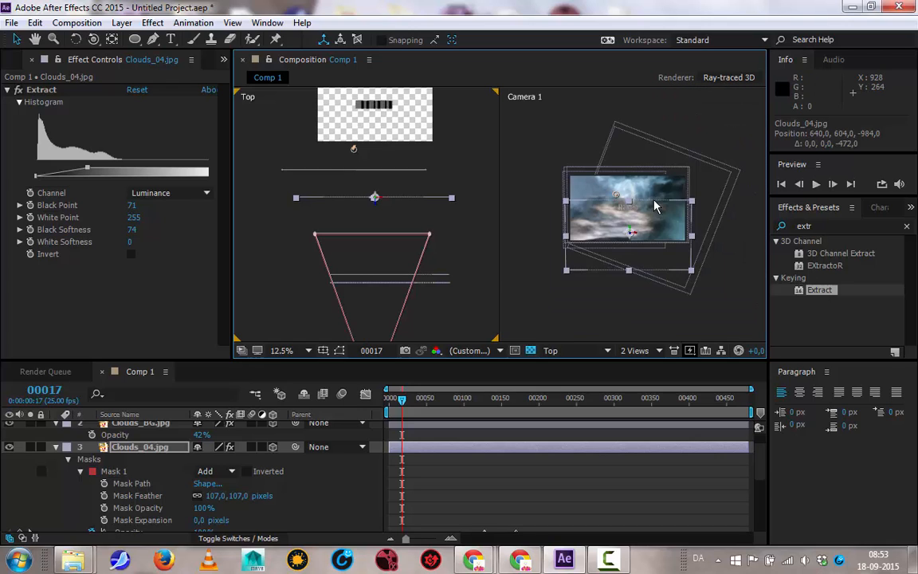
scroll(655, 205, up, 1)
scroll(655, 205, down, 1)
scroll(655, 205, up, 2)
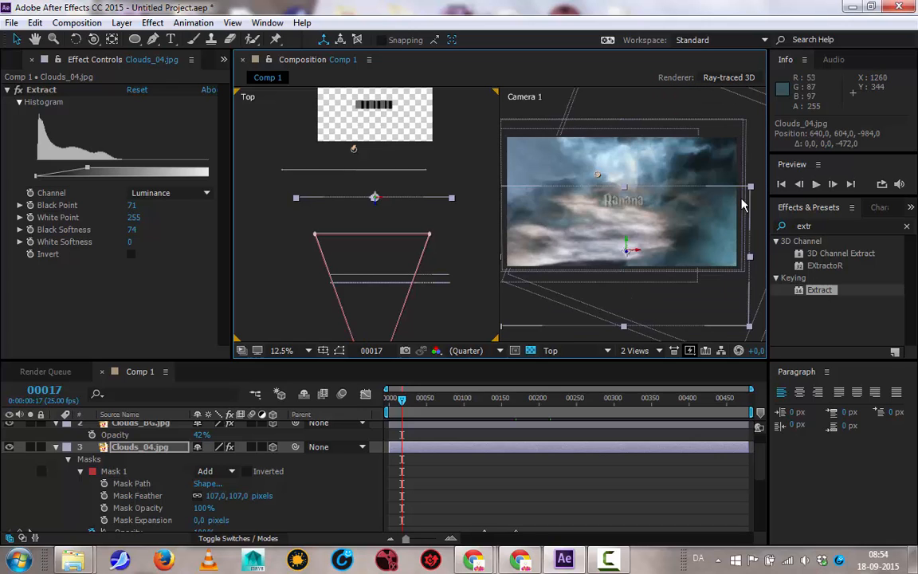
drag(752, 327, 742, 306)
drag(629, 248, 630, 240)
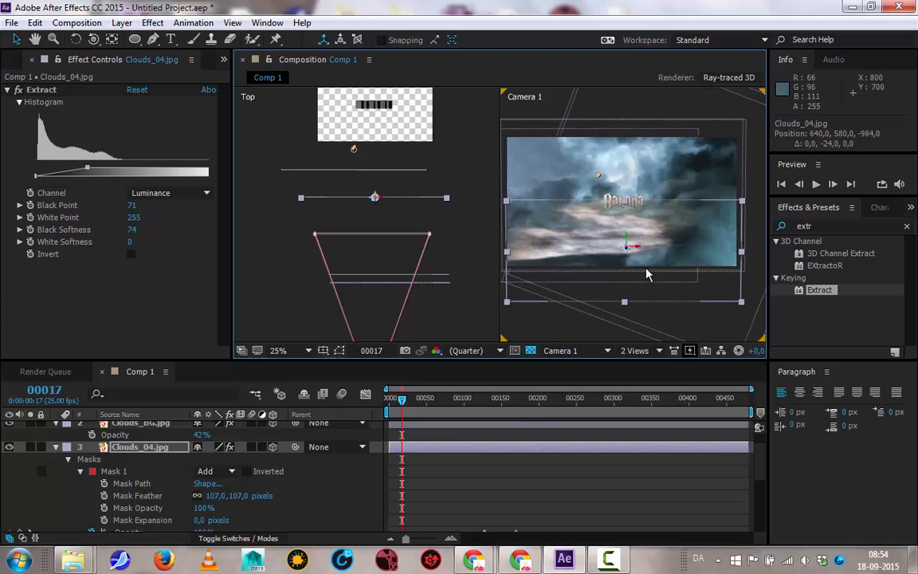
click(828, 226)
text(trito)
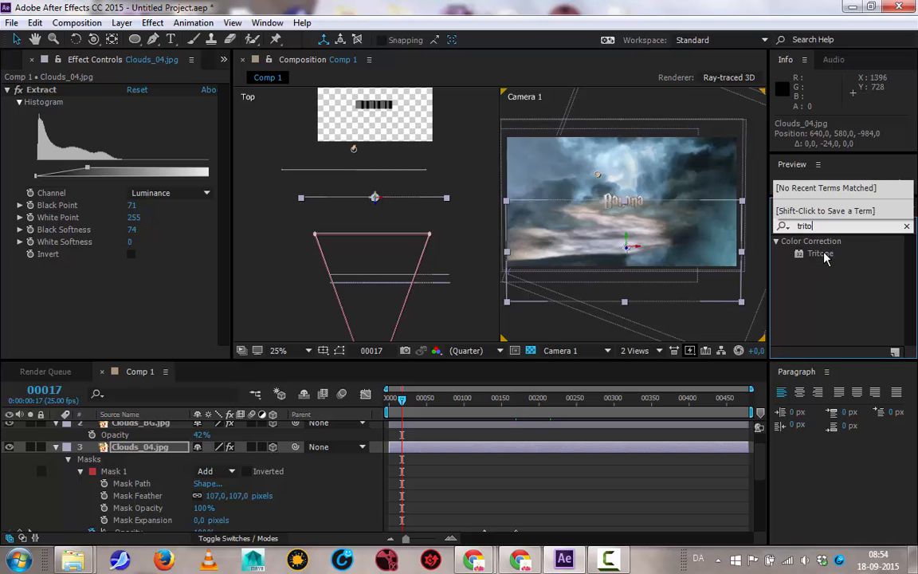
drag(826, 257, 159, 448)
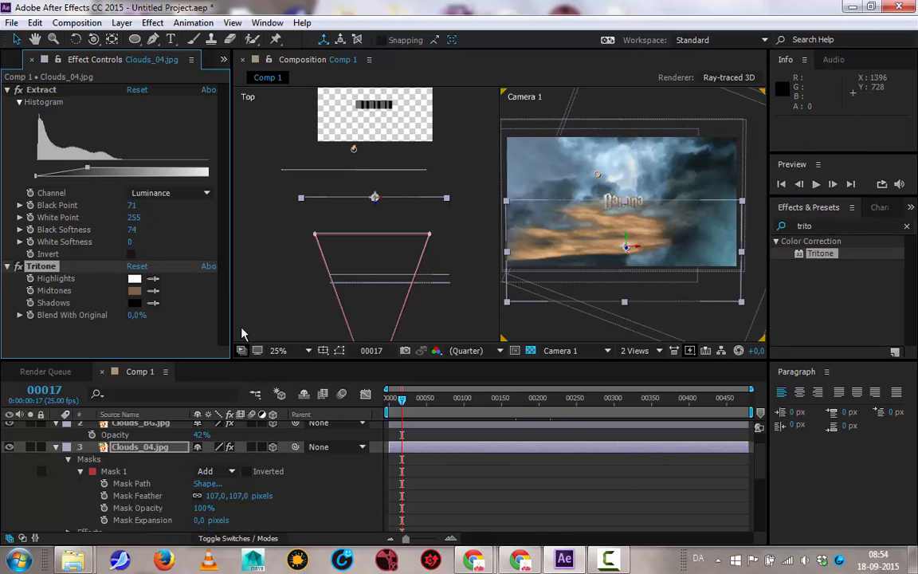
click(134, 291)
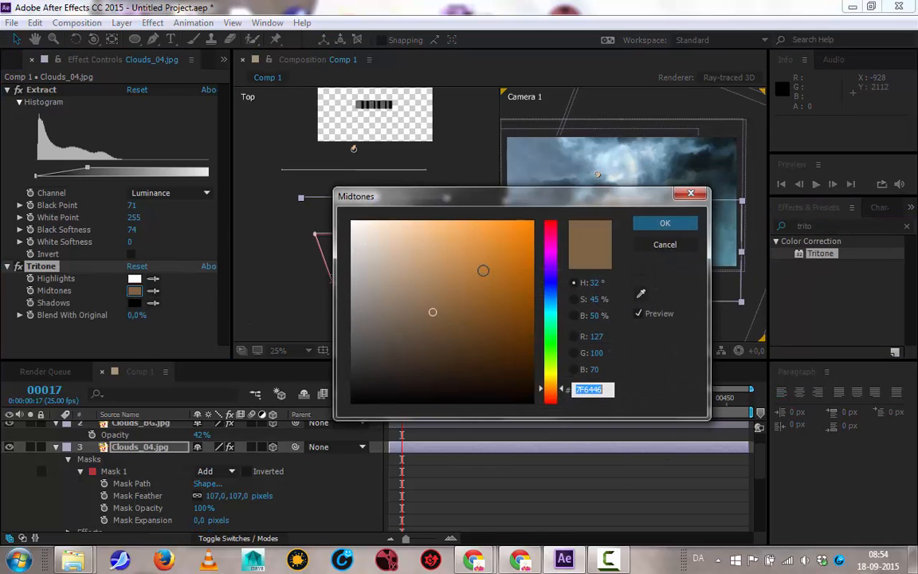
click(550, 290)
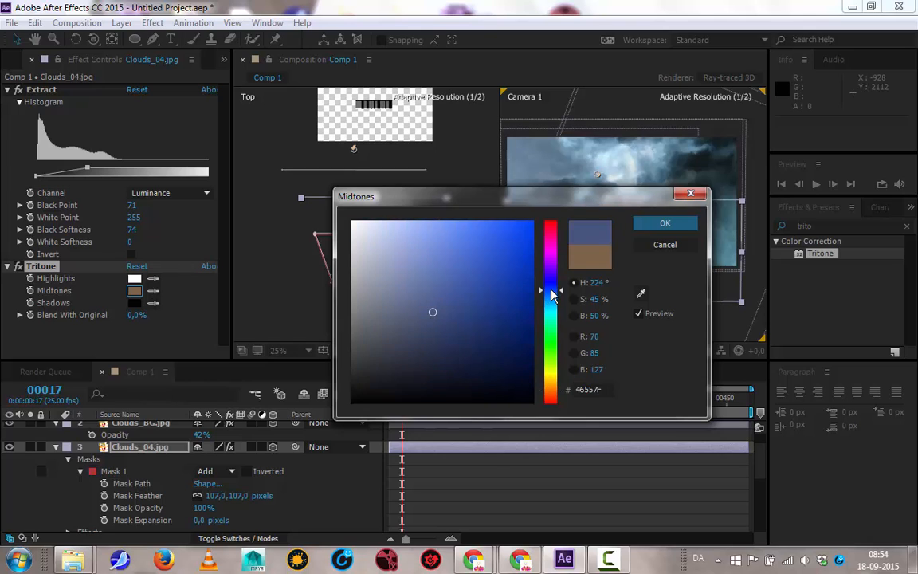
click(662, 224)
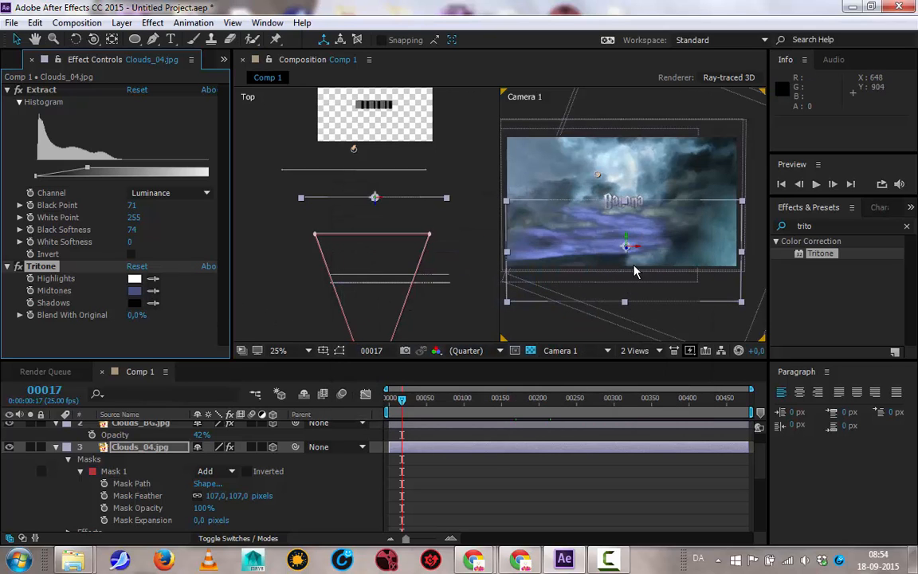
click(134, 291)
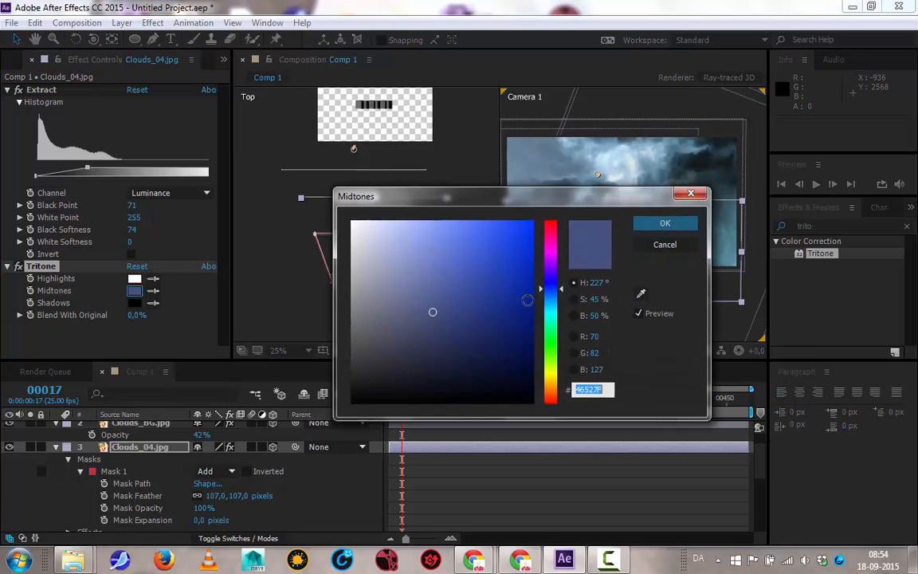
click(386, 308)
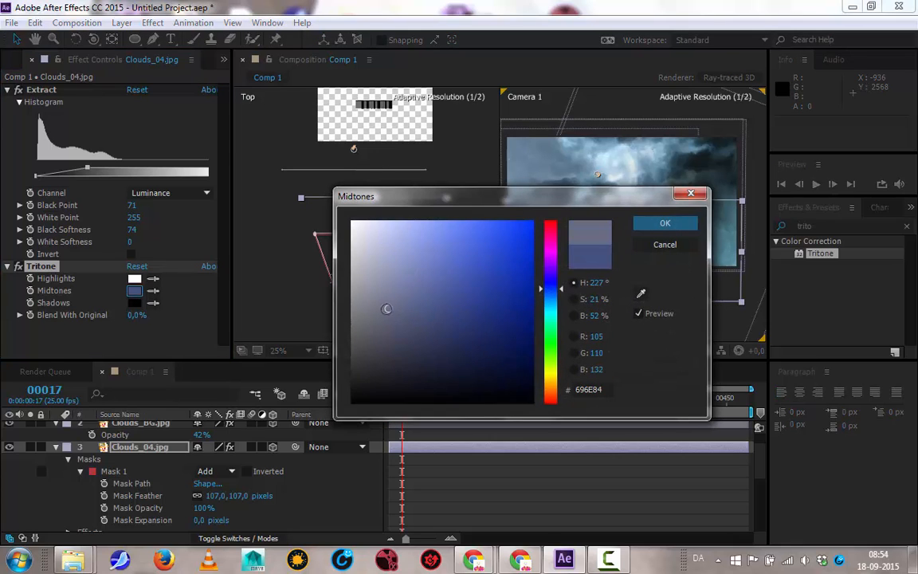
click(666, 227)
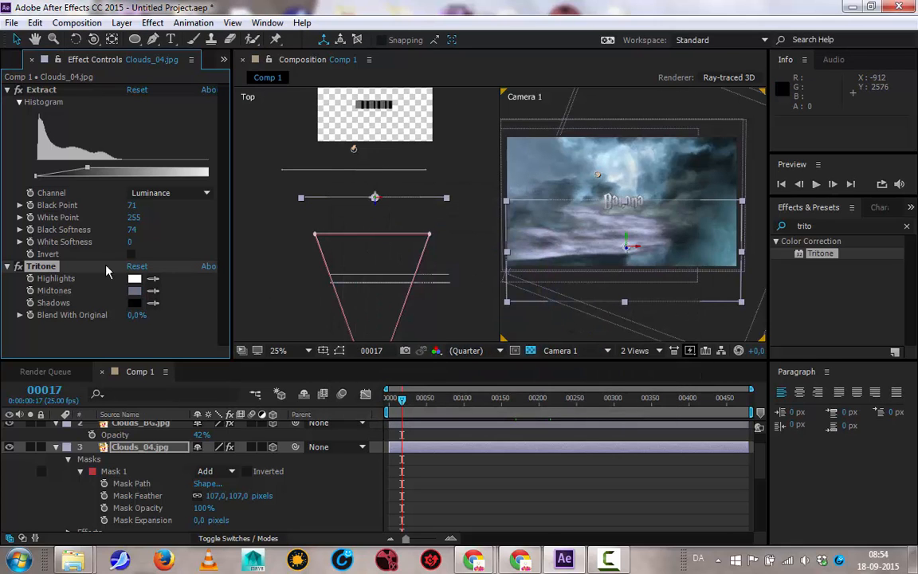
click(49, 267)
key(Delete)
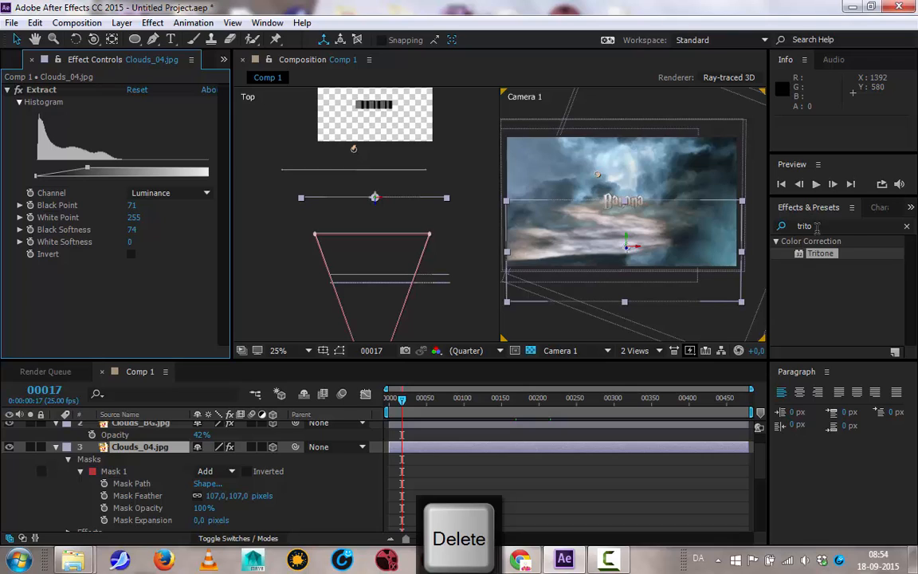
Step: Apply Color Balance (HLS) from the Color Correction category to Clouds_04.jpg
click(907, 228)
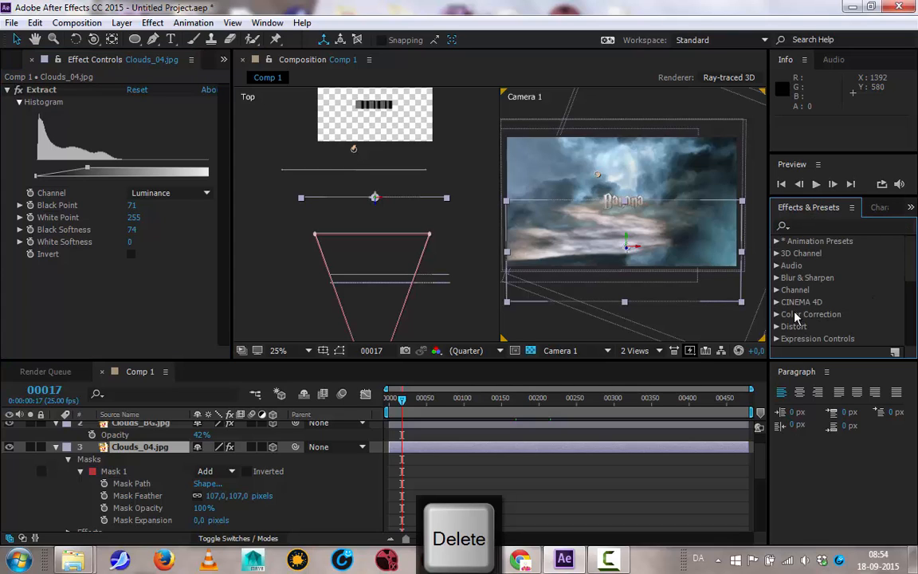
click(777, 314)
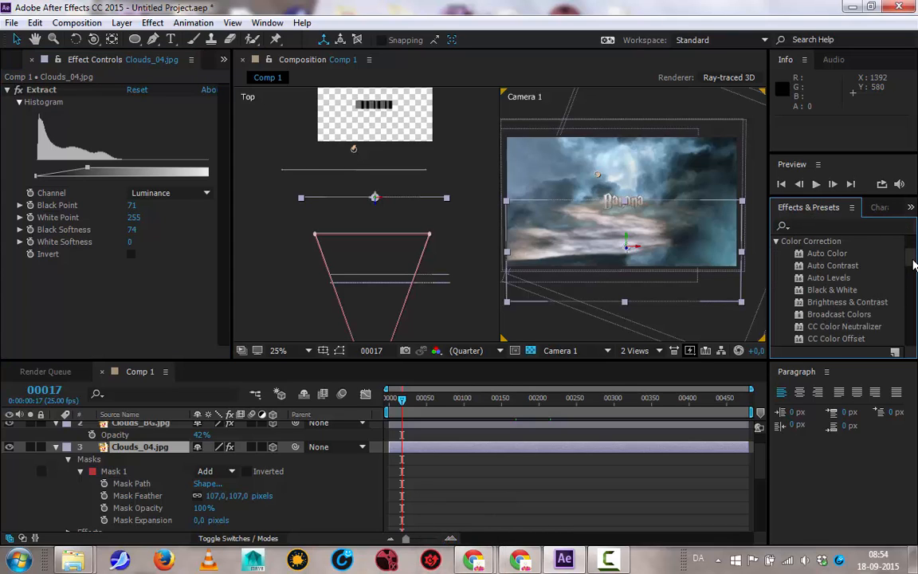
drag(914, 266, 910, 290)
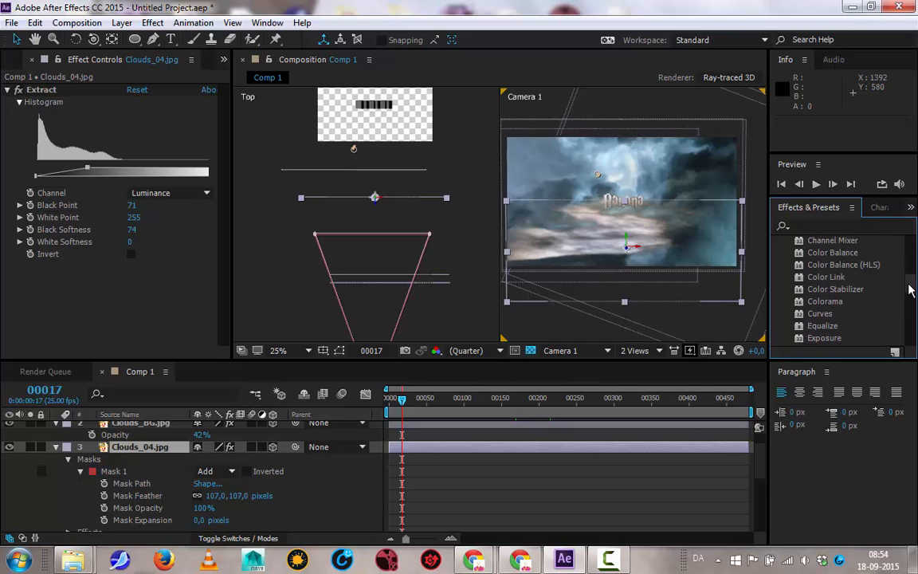
drag(835, 270, 160, 450)
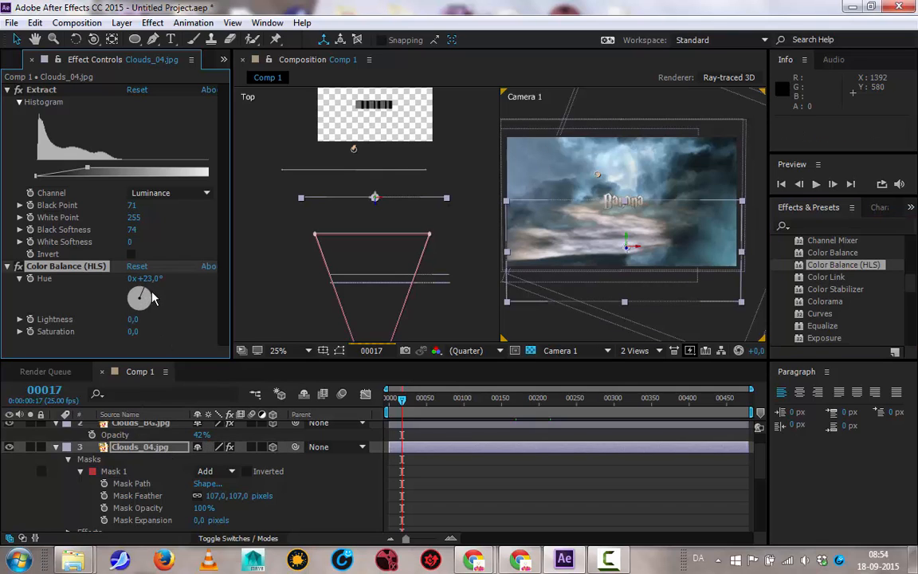
Step: Try rotating the Hue toward blue, then remove the Color Balance (HLS) effect
drag(153, 298, 99, 289)
drag(163, 285, 169, 286)
drag(151, 318, 134, 321)
drag(141, 293, 101, 353)
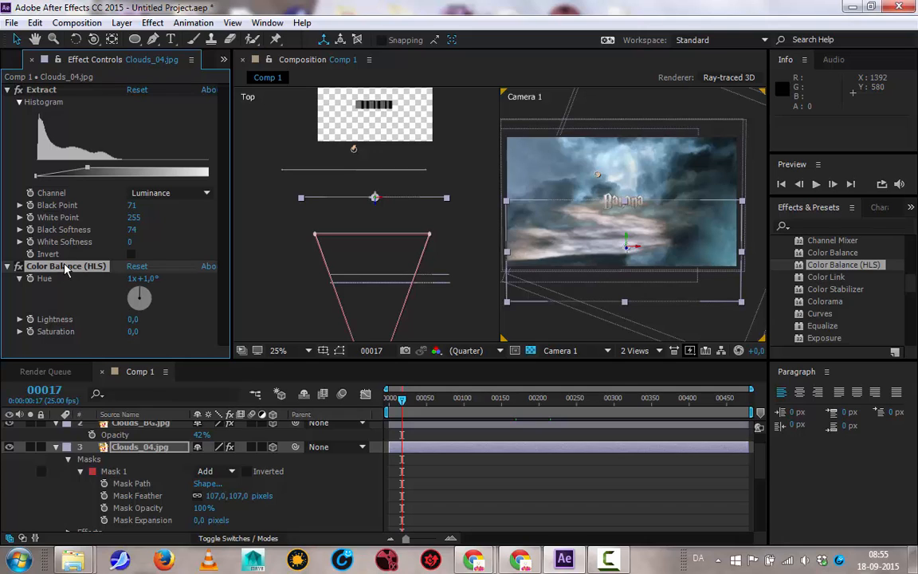
key(Delete)
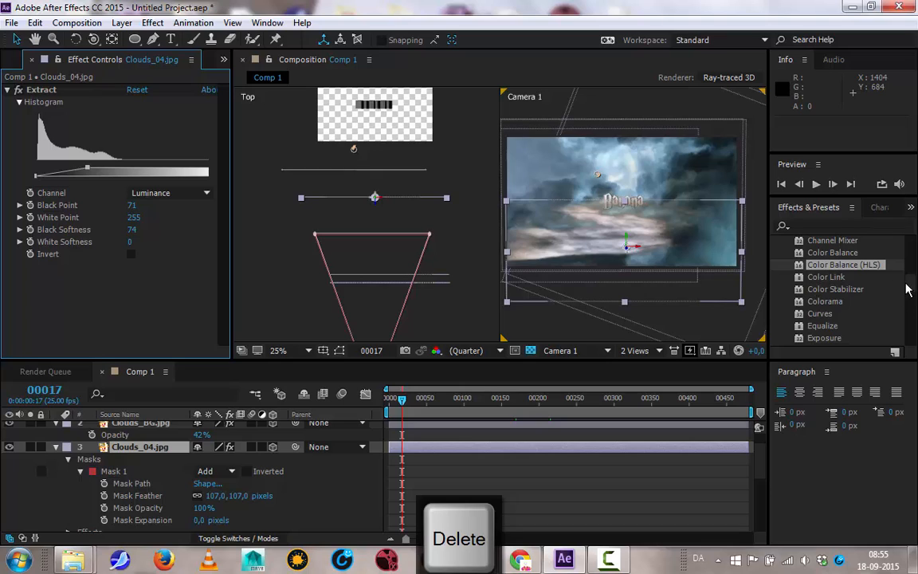
Step: Apply Curves to Clouds_04.jpg and raise the RGB curve to brighten the clouds
scroll(909, 278, up, 3)
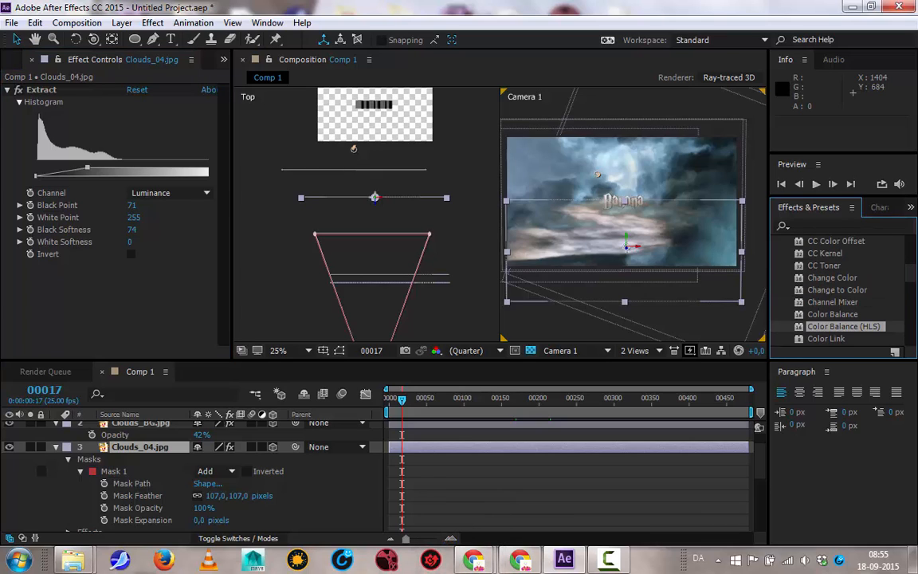
scroll(908, 271, up, 5)
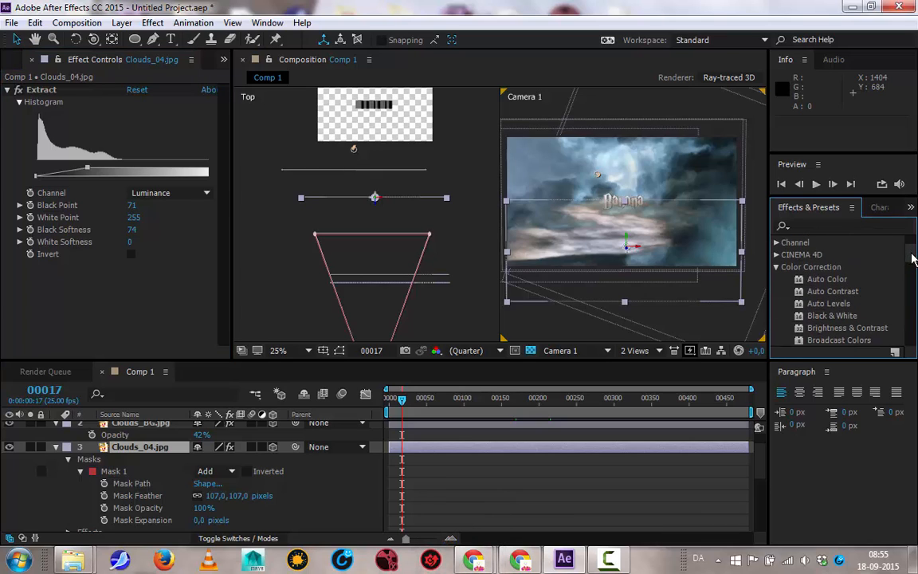
scroll(912, 266, down, 1)
drag(913, 266, 916, 296)
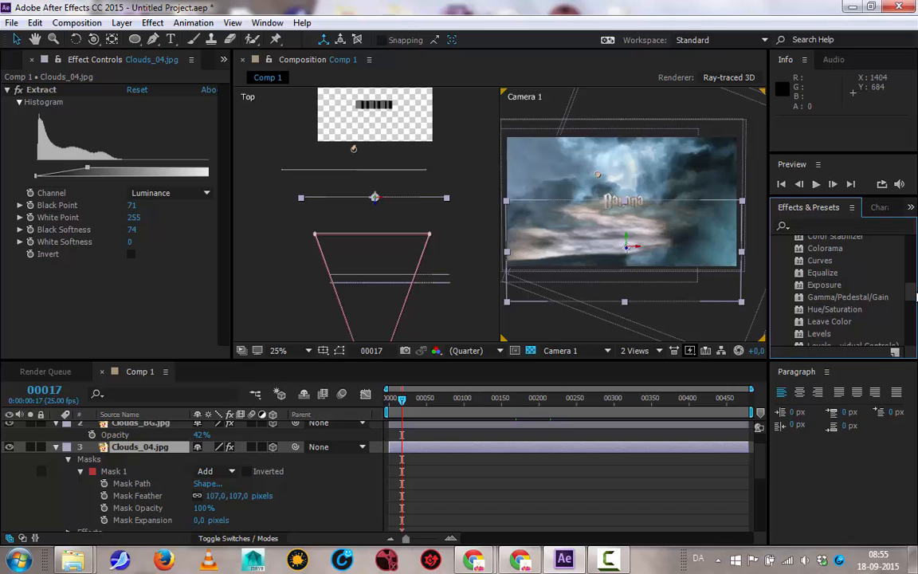
drag(820, 261, 135, 486)
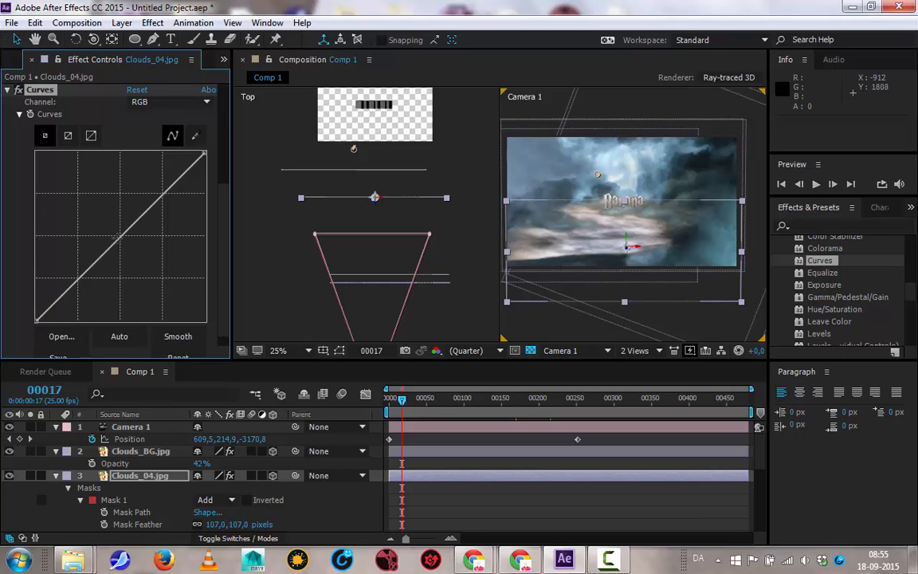
mouse_move(110, 247)
mouse_down()
mouse_move(101, 208)
mouse_move(95, 229)
mouse_move(128, 267)
mouse_move(114, 243)
mouse_up()
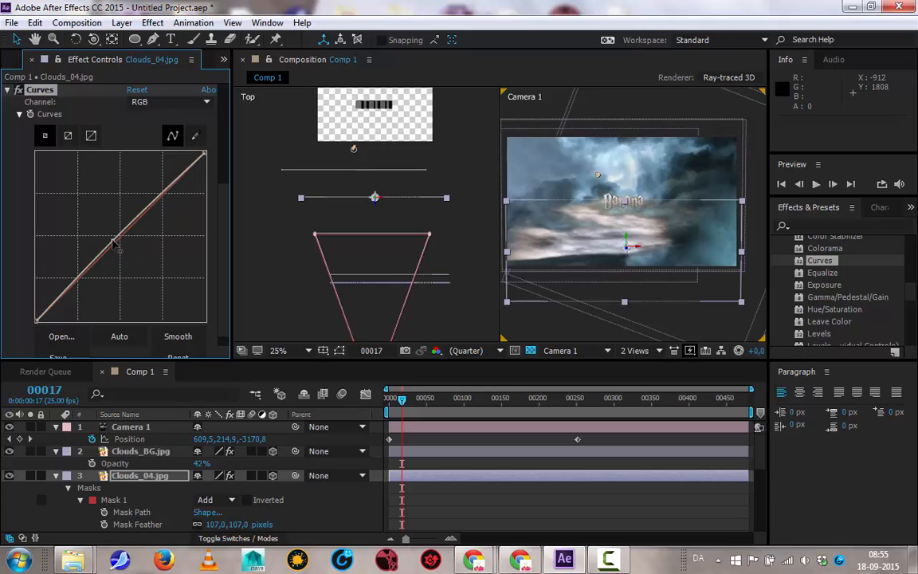
Step: Pull down the Red channel curve and lightly adjust Green for cooler blue-grey clouds
click(165, 103)
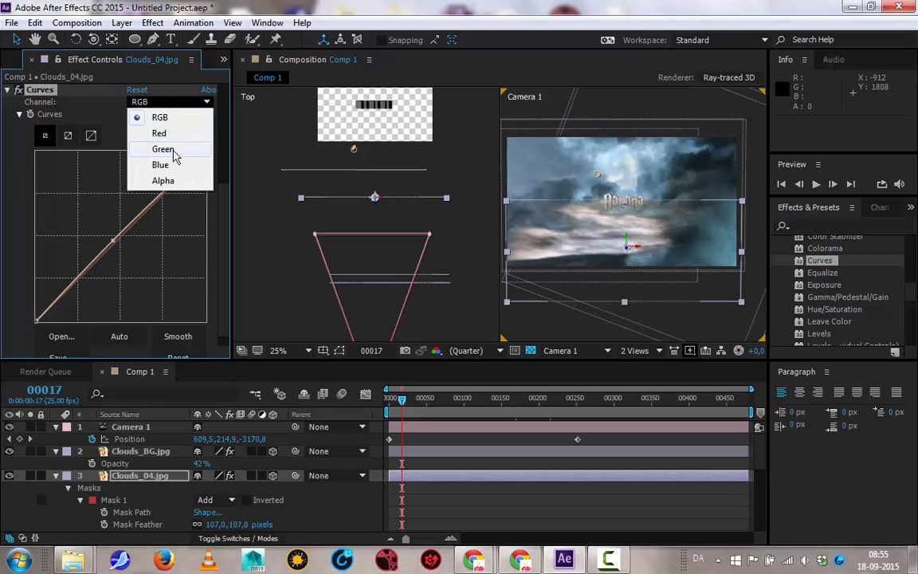
click(160, 133)
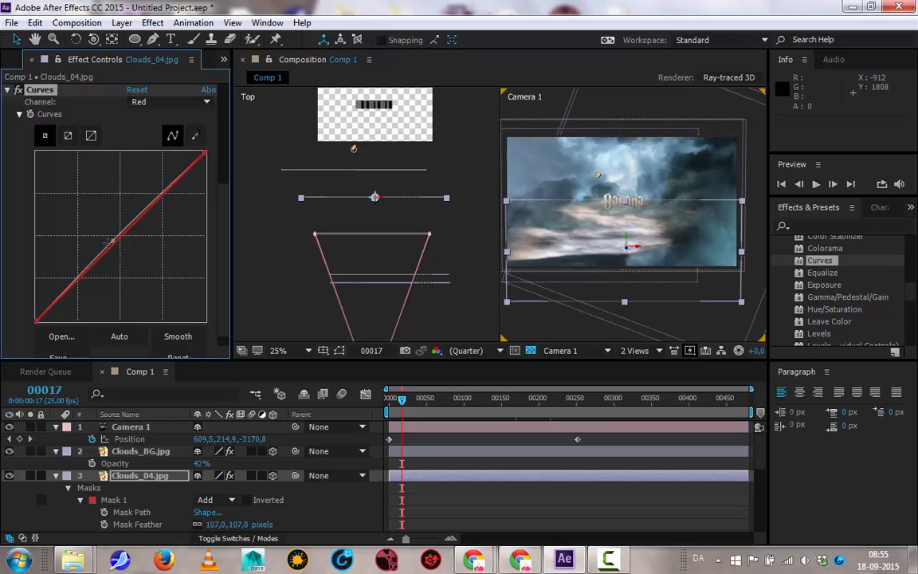
drag(116, 239, 134, 252)
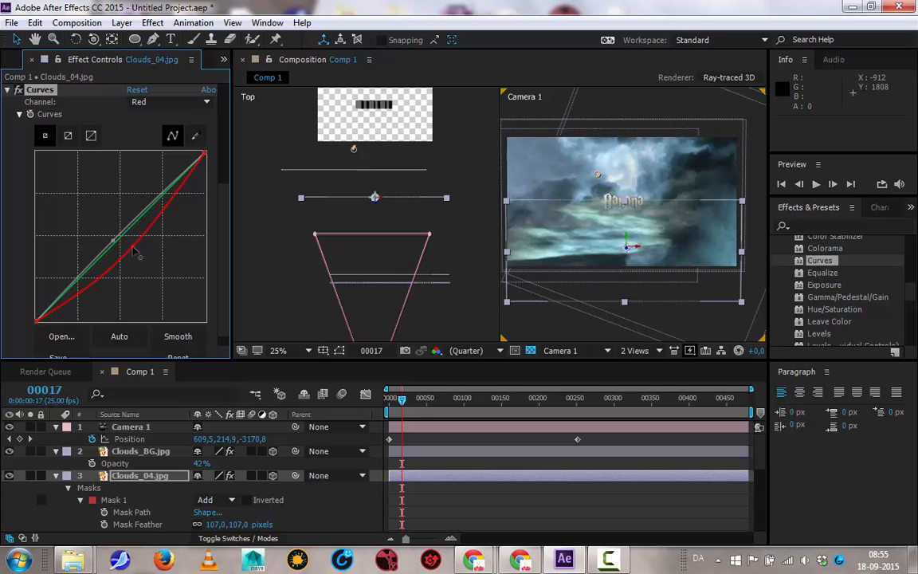
click(160, 102)
click(148, 150)
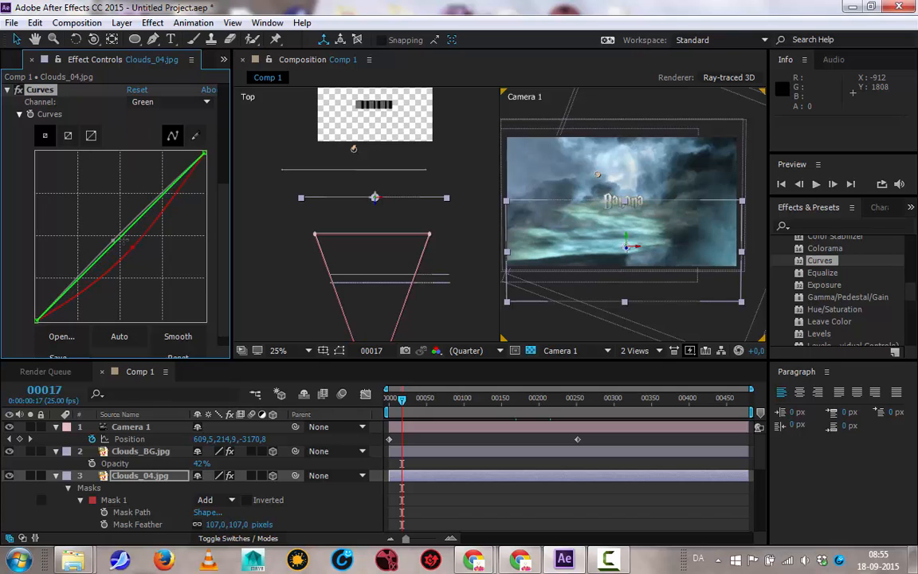
mouse_move(119, 239)
mouse_down()
mouse_move(132, 249)
mouse_move(128, 235)
mouse_up()
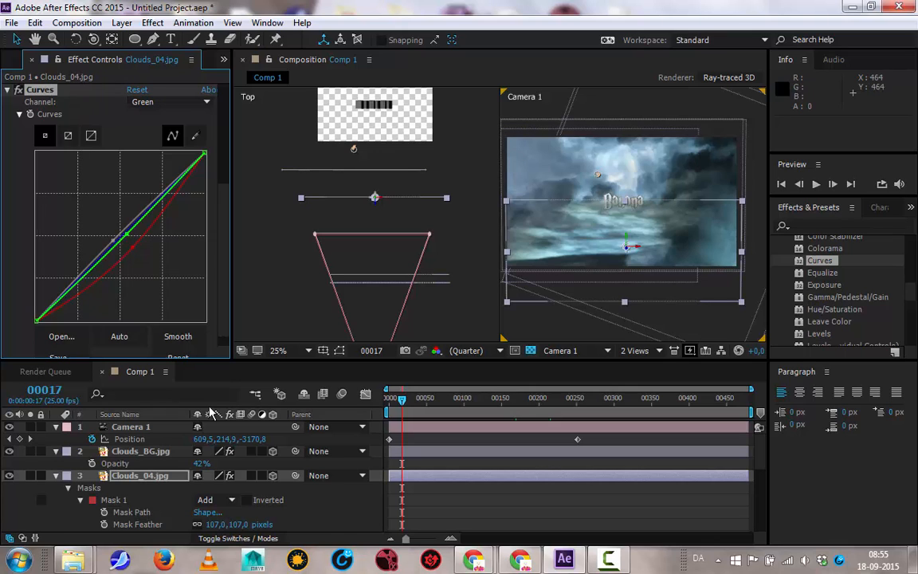
Step: Switch to a single Camera 1 view at 50% zoom and play the fly-through preview
click(648, 352)
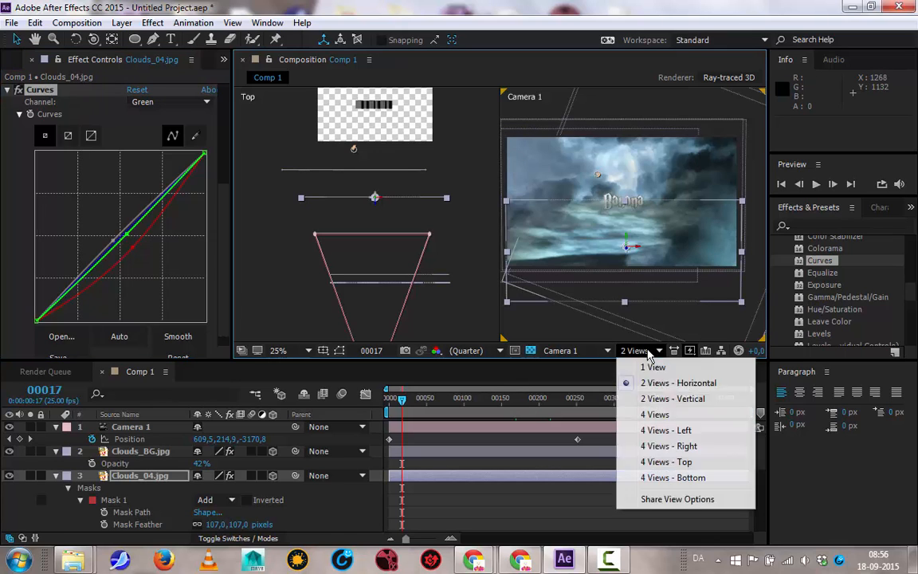
click(652, 366)
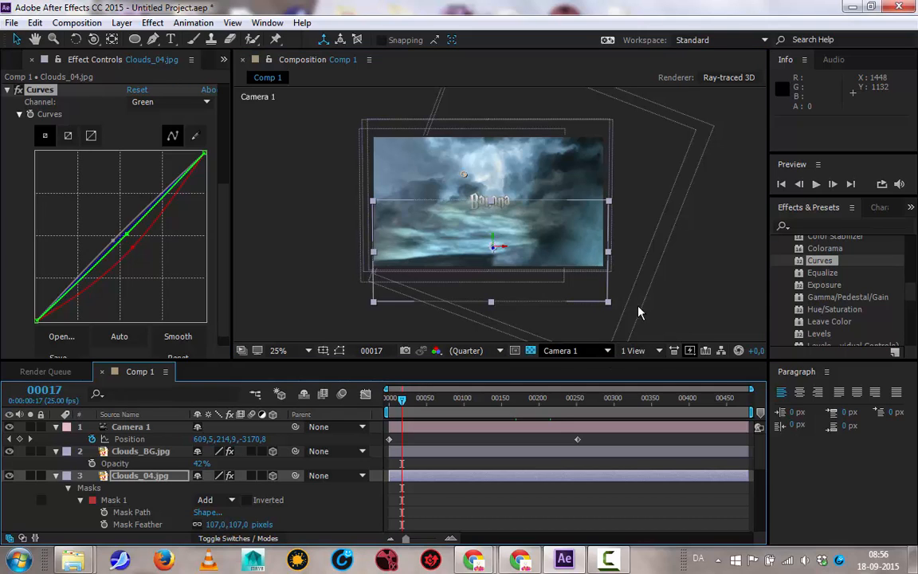
key(period)
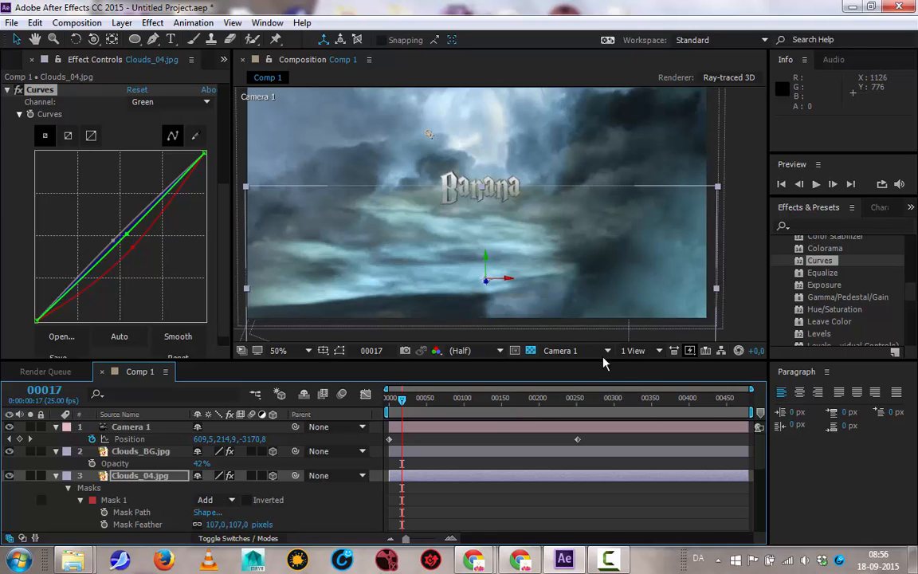
key(space)
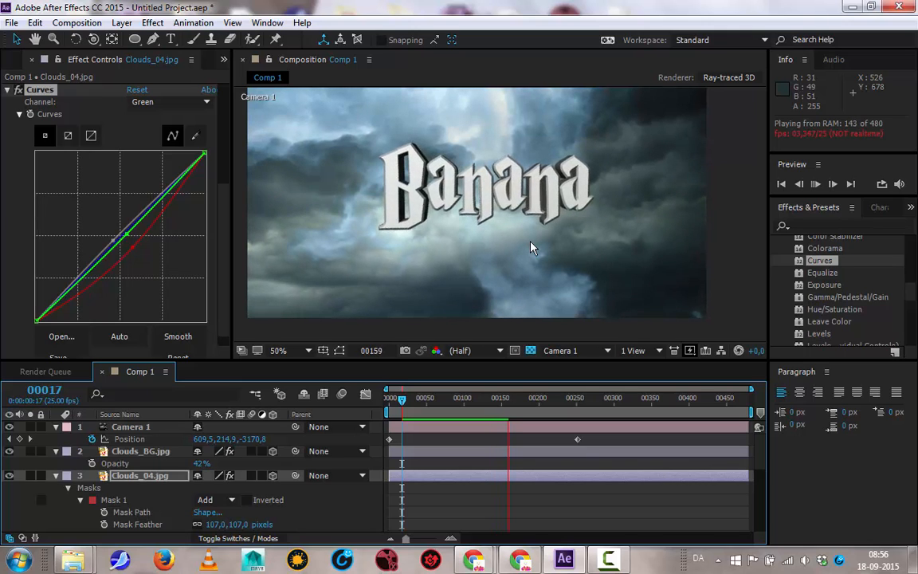
key(space)
key(space)
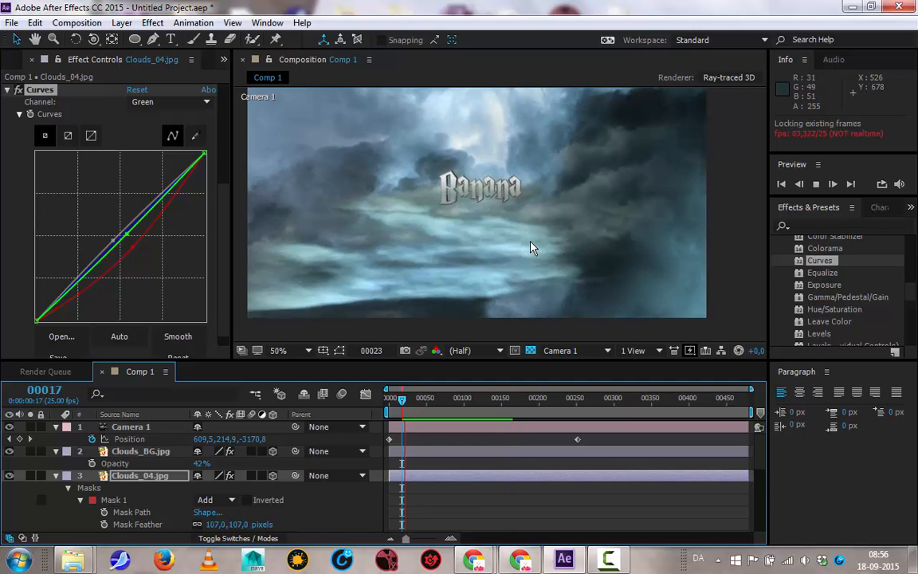